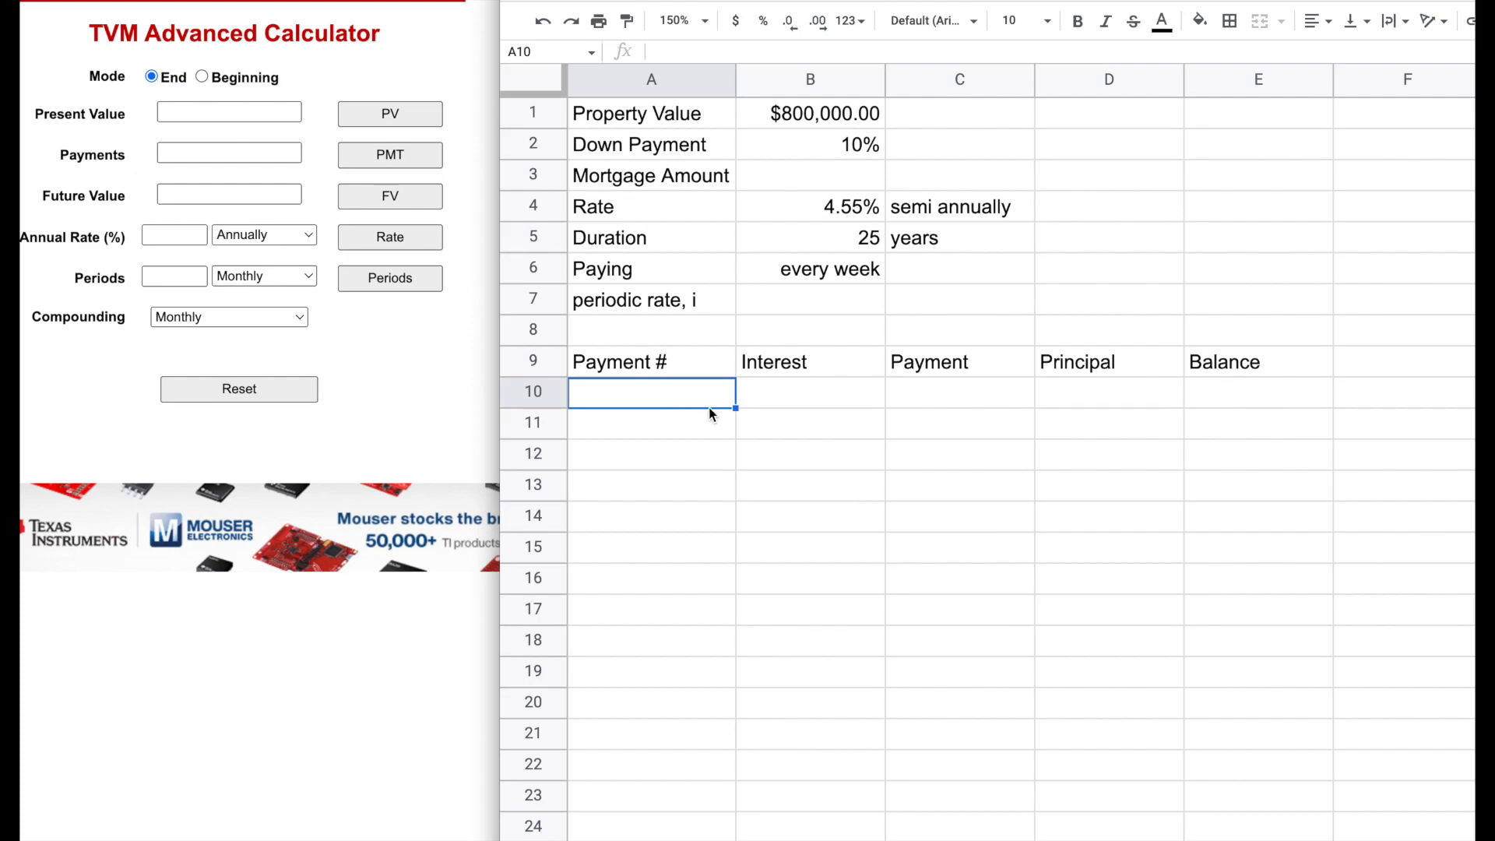
# - Calculate the mortgage amount left after the 10% down payment as 0.9*800000 in Spotlight Search
pyautogui.click(838, 122)
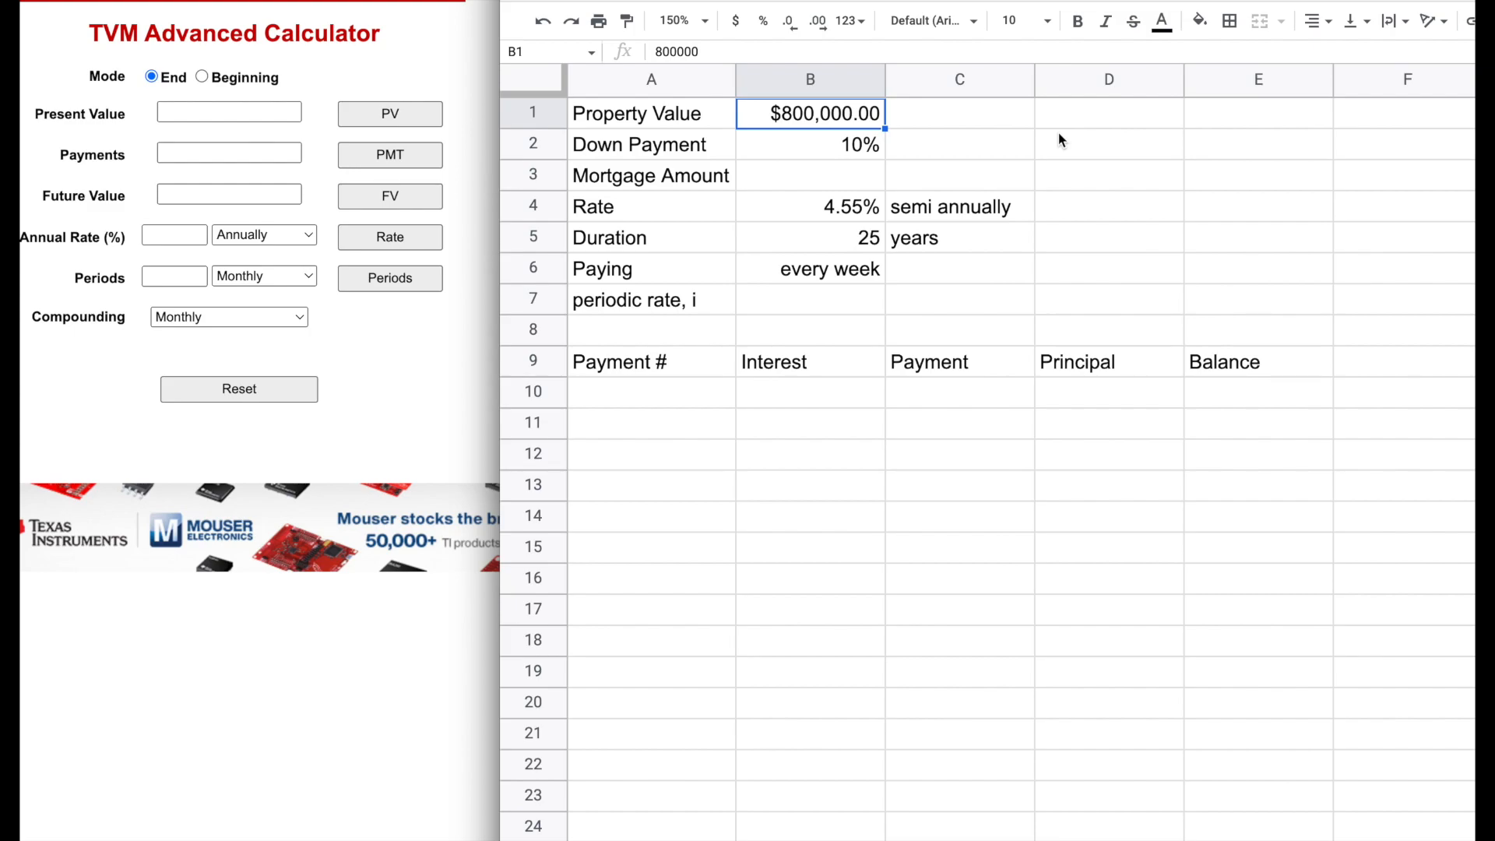
pyautogui.click(745, 181)
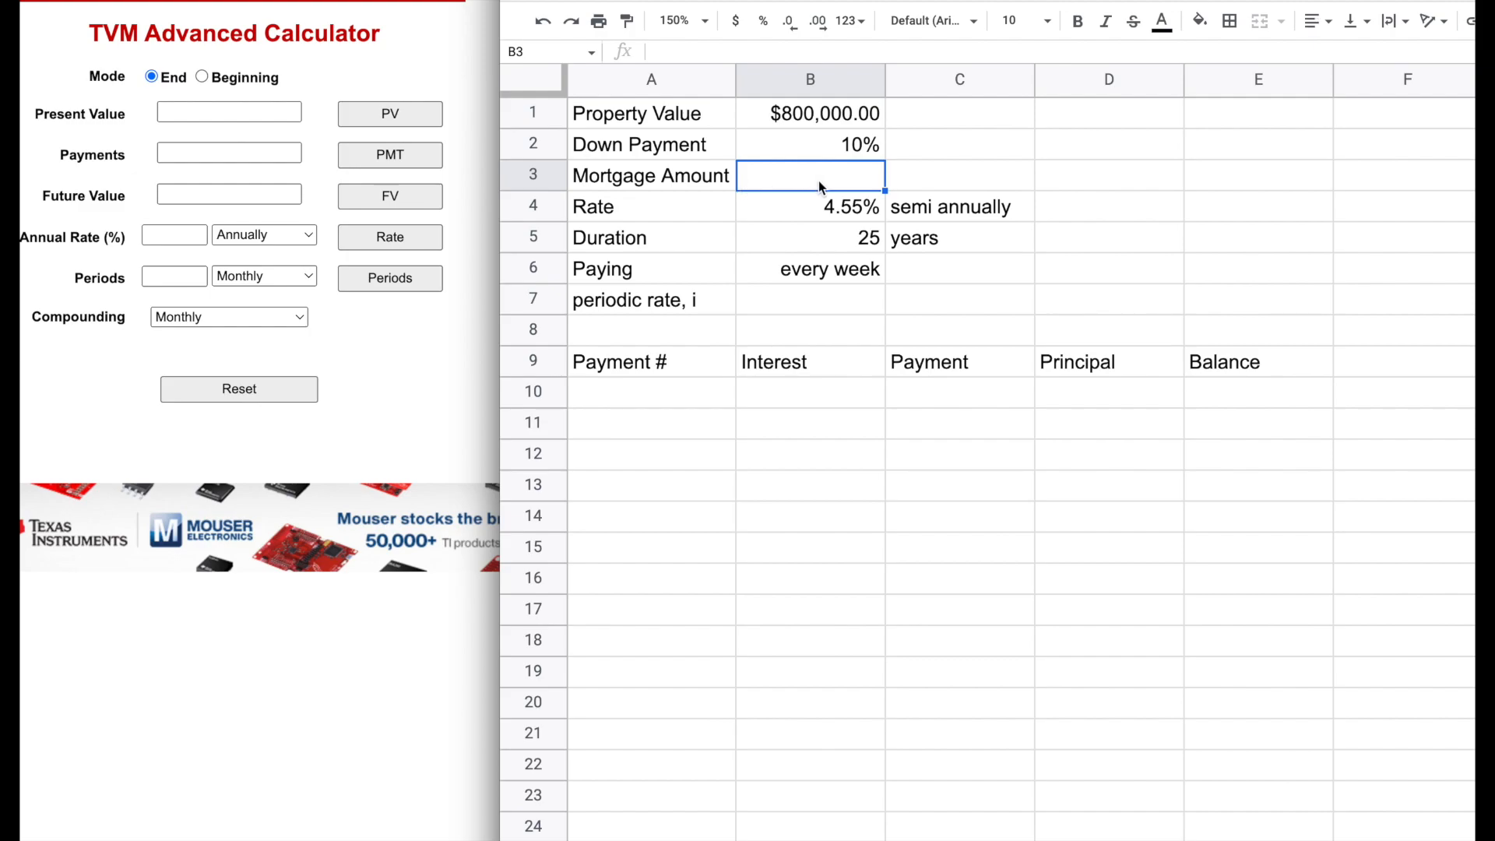
pyautogui.press('super+space')
pyautogui.write('quick')
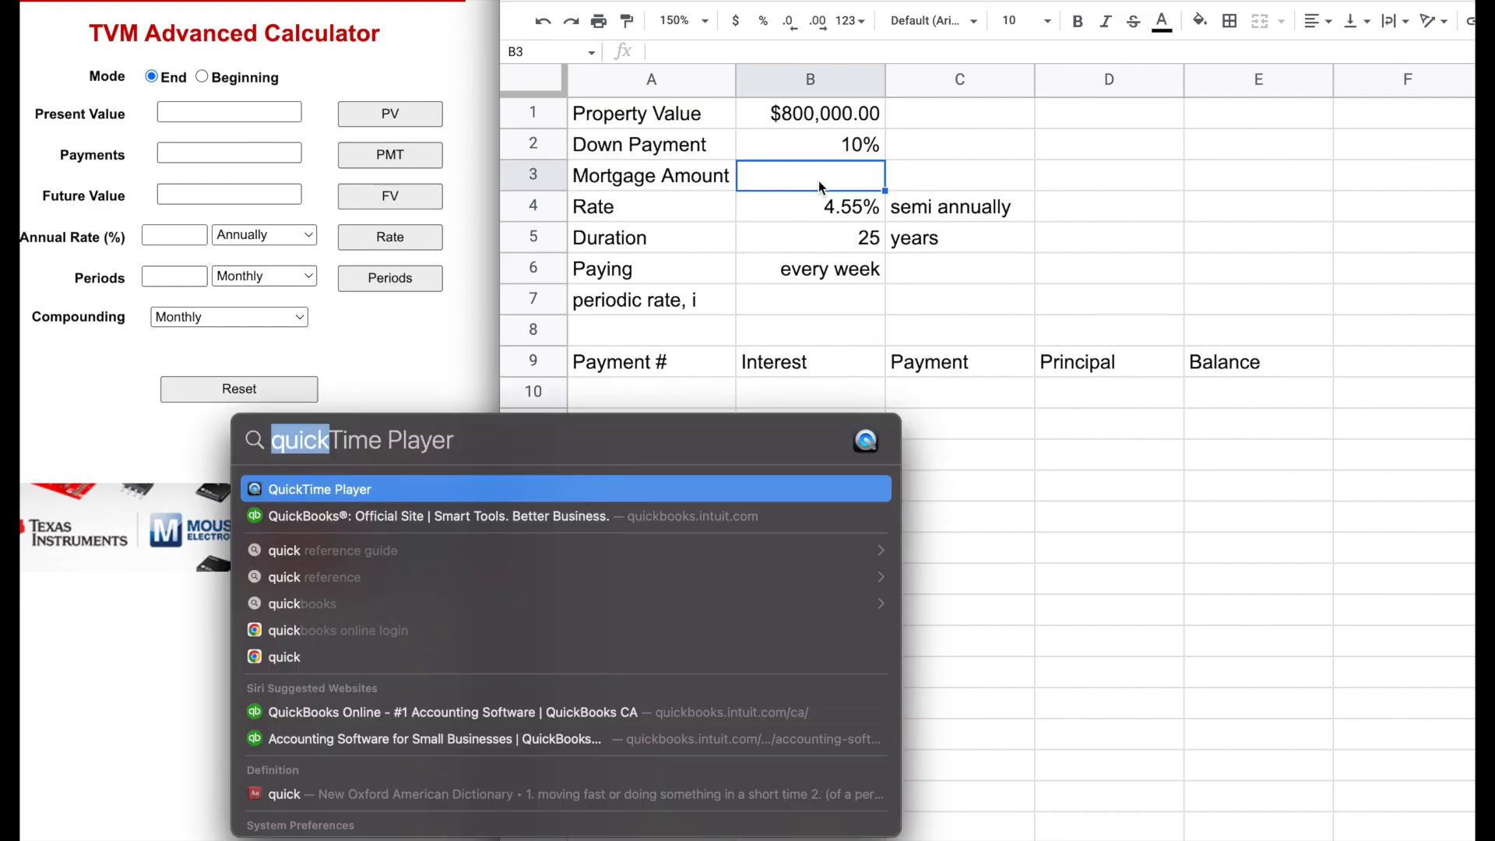
pyautogui.press('BackSpace')
pyautogui.press('BackSpace')
pyautogui.press('BackSpace')
pyautogui.press('BackSpace')
pyautogui.press('BackSpace')
pyautogui.press('BackSpace')
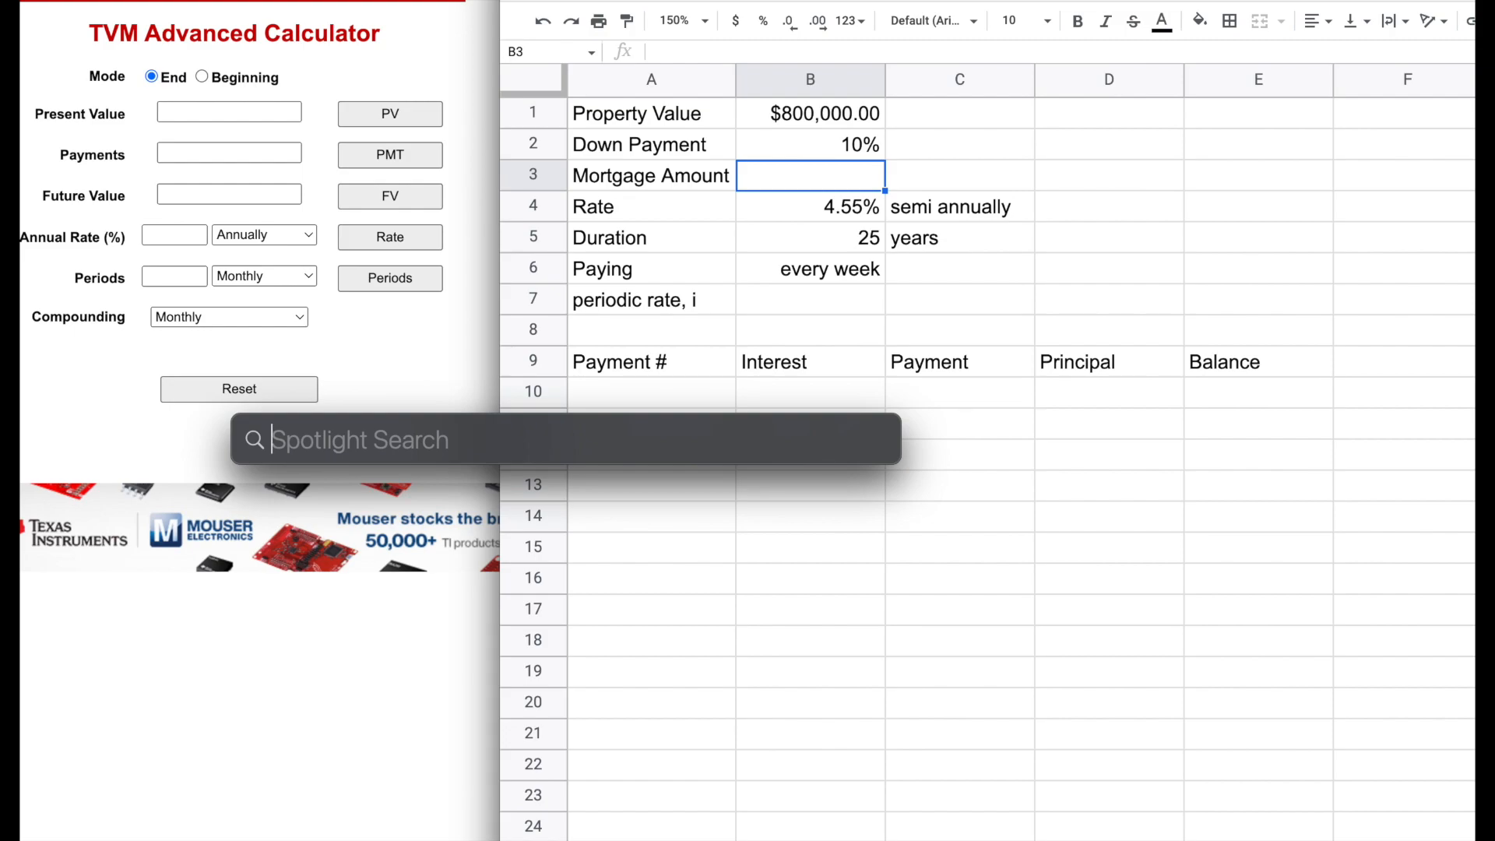
pyautogui.write('0.9')
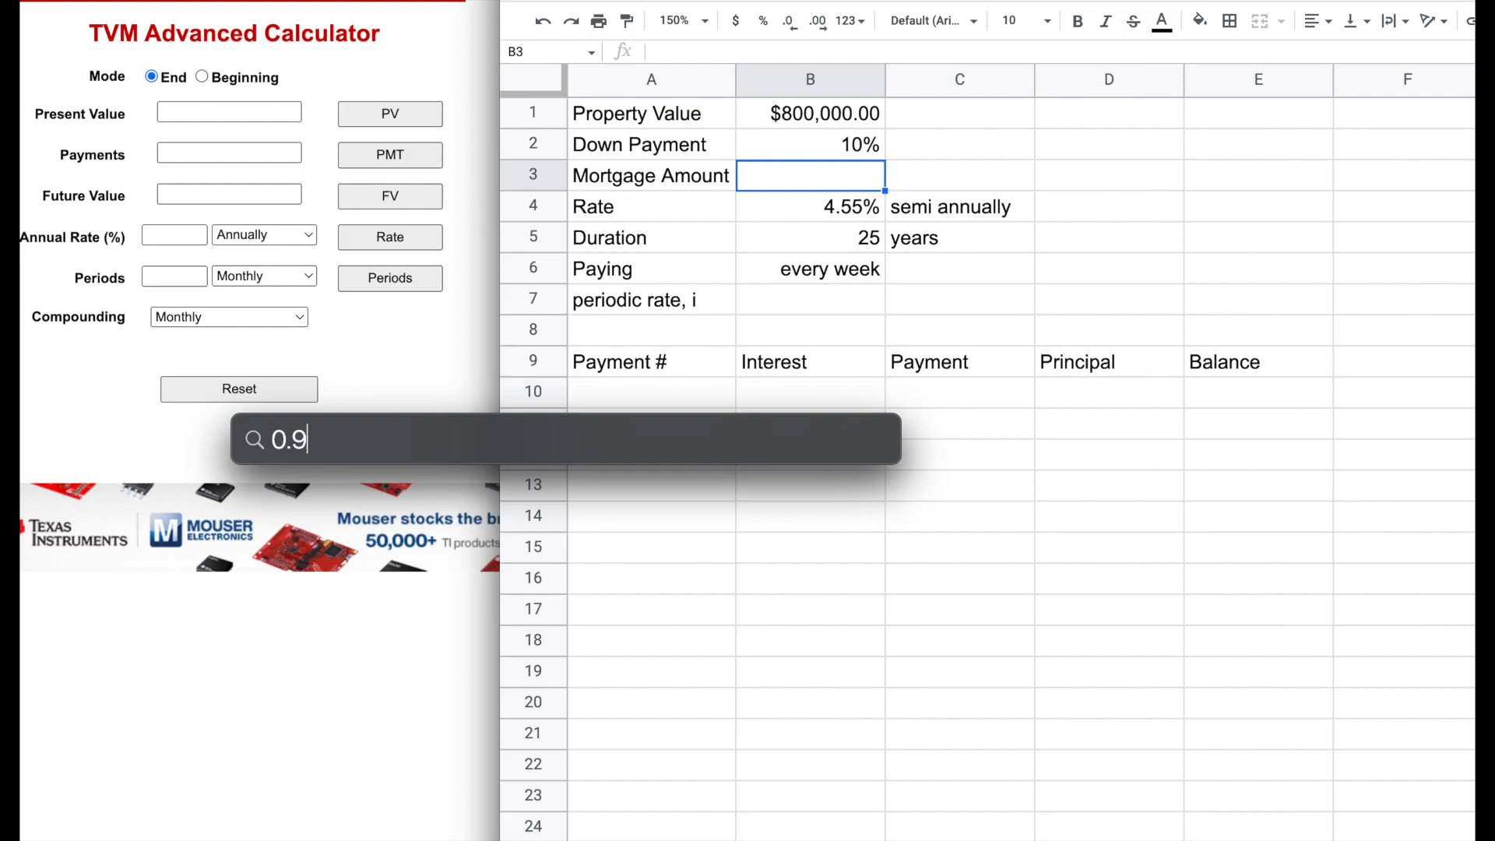
pyautogui.write('*')
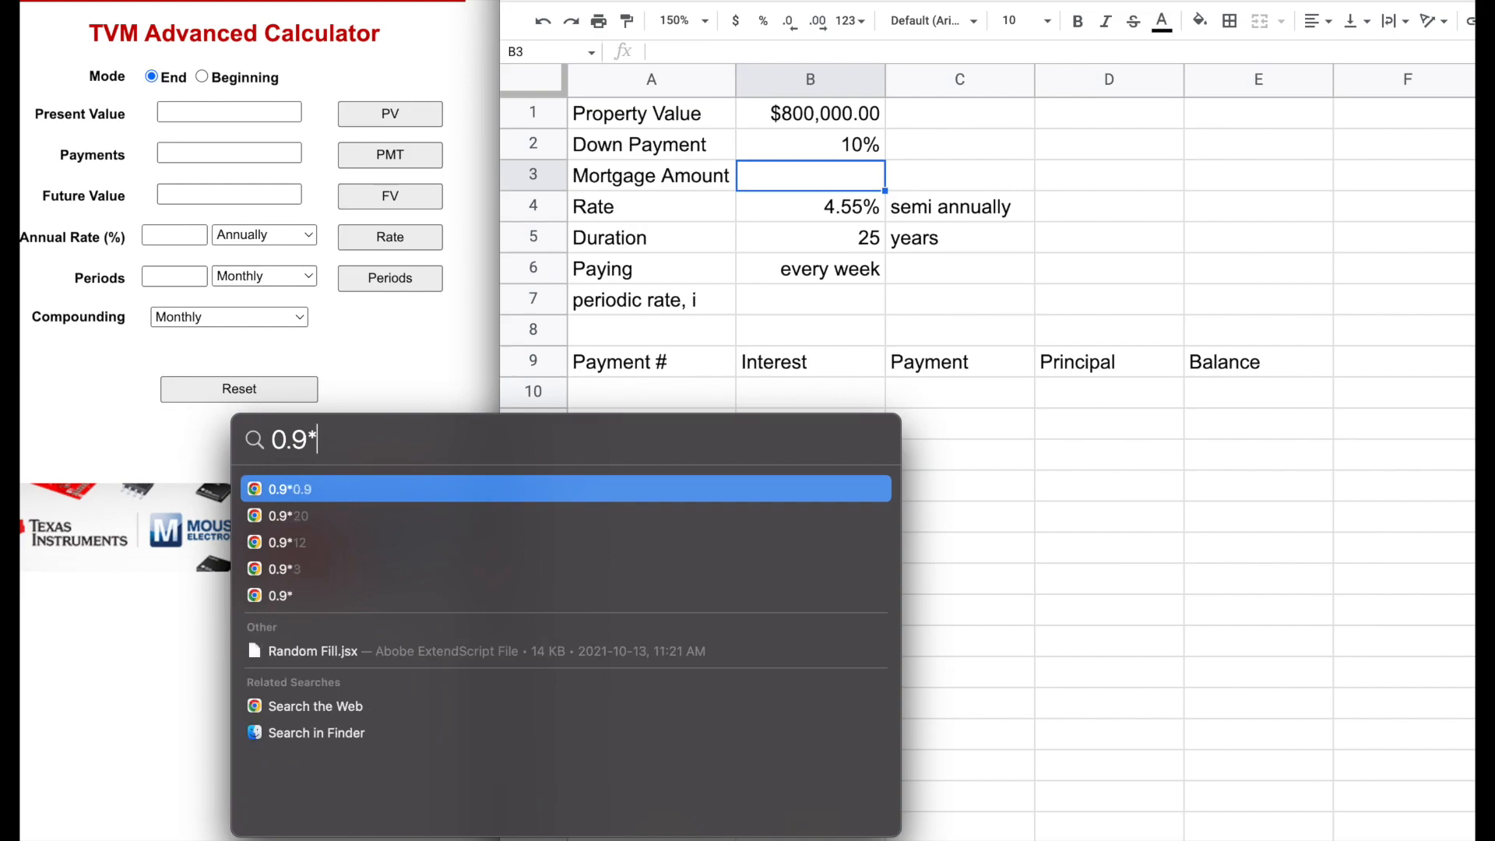
pyautogui.write('800000')
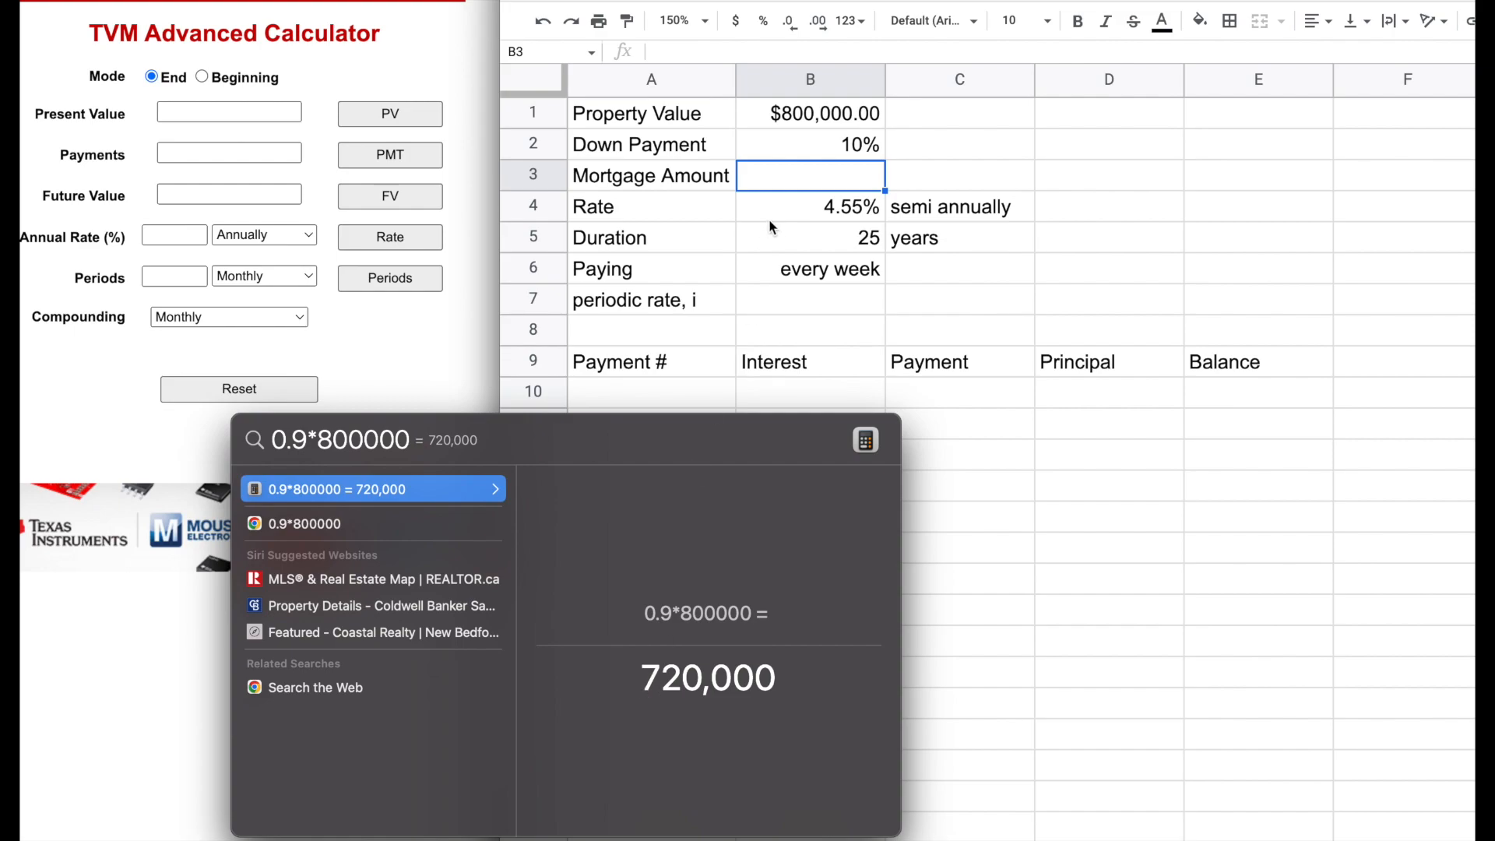
# - Enter 720000 as the mortgage amount in B3 and format the cell as Canadian Dollar
pyautogui.click(807, 184)
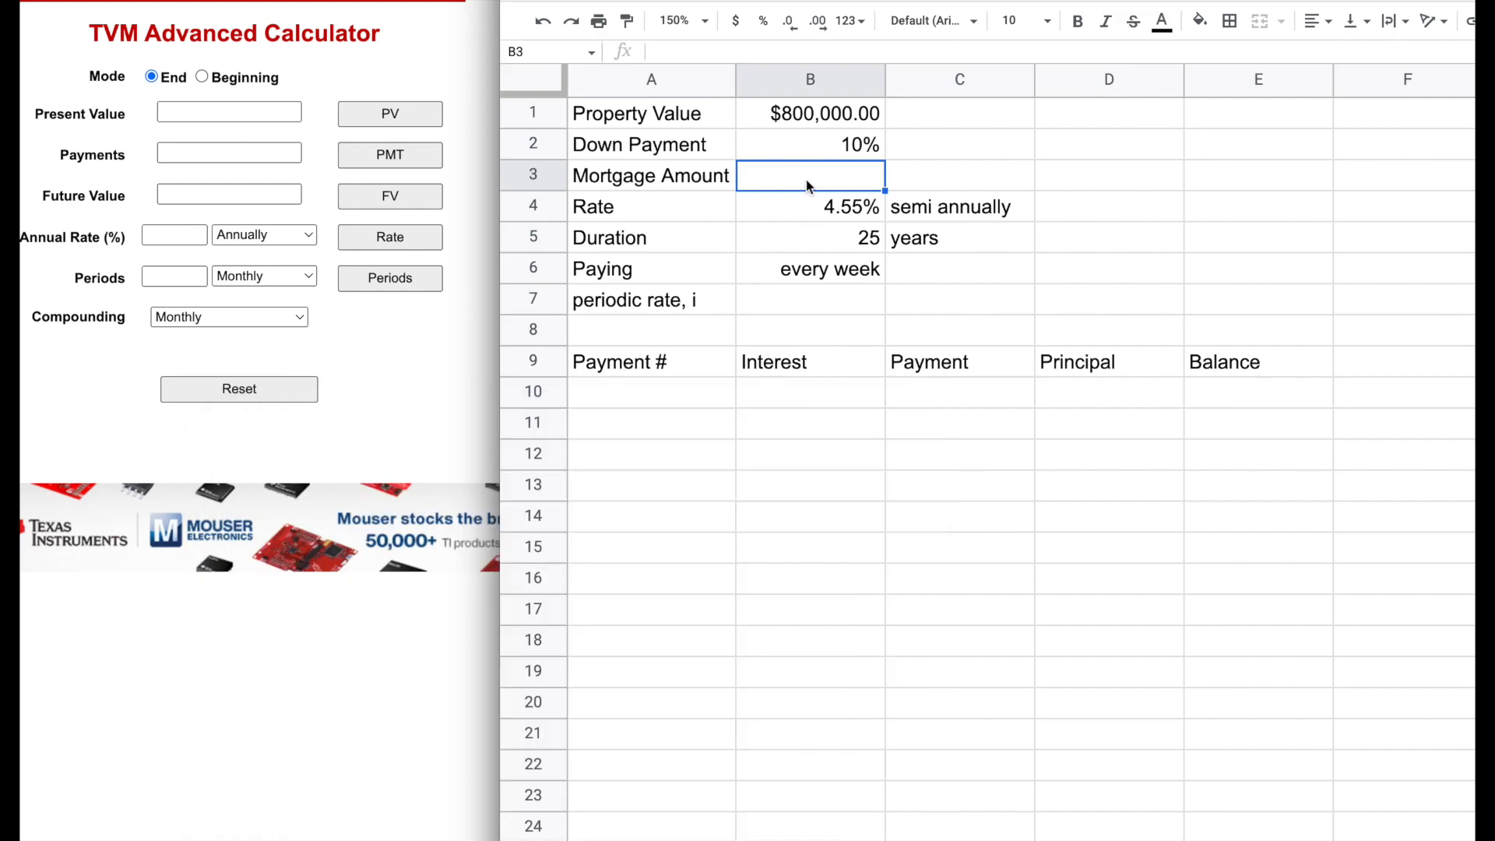
pyautogui.write('72')
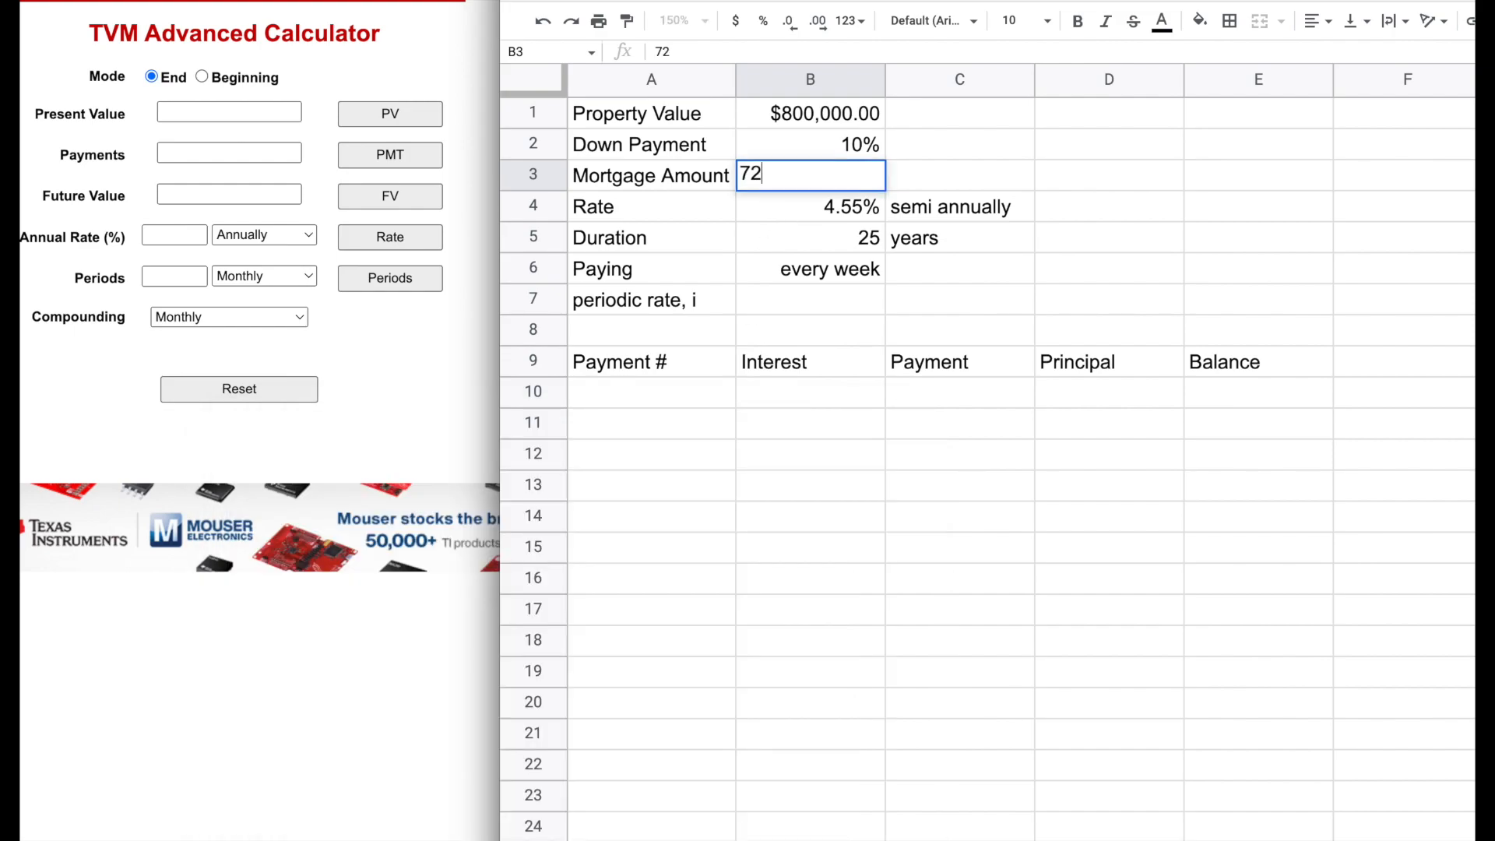
pyautogui.write('0000')
pyautogui.press('Return')
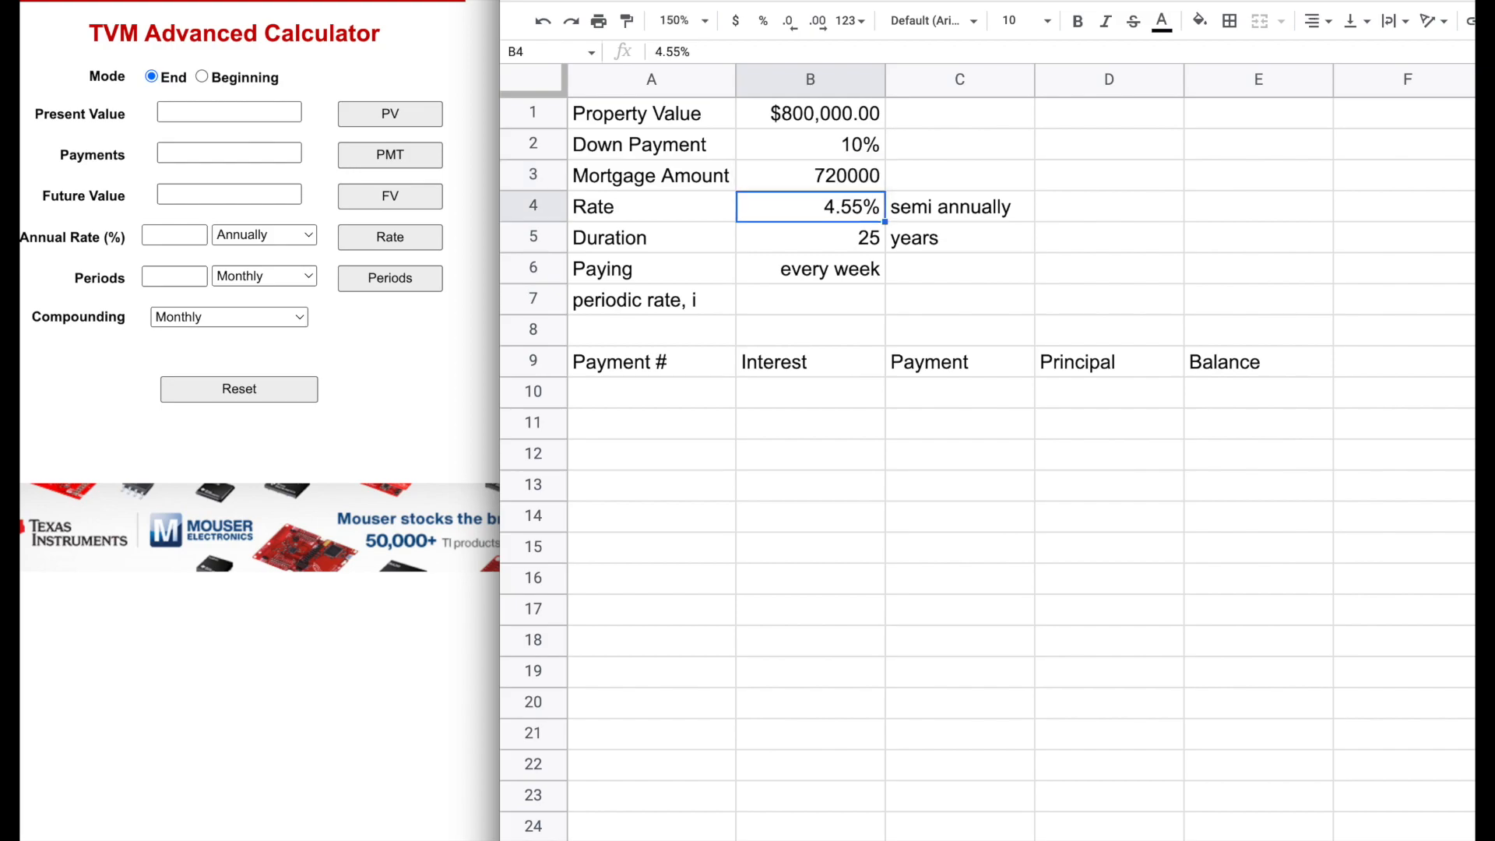
pyautogui.click(791, 180)
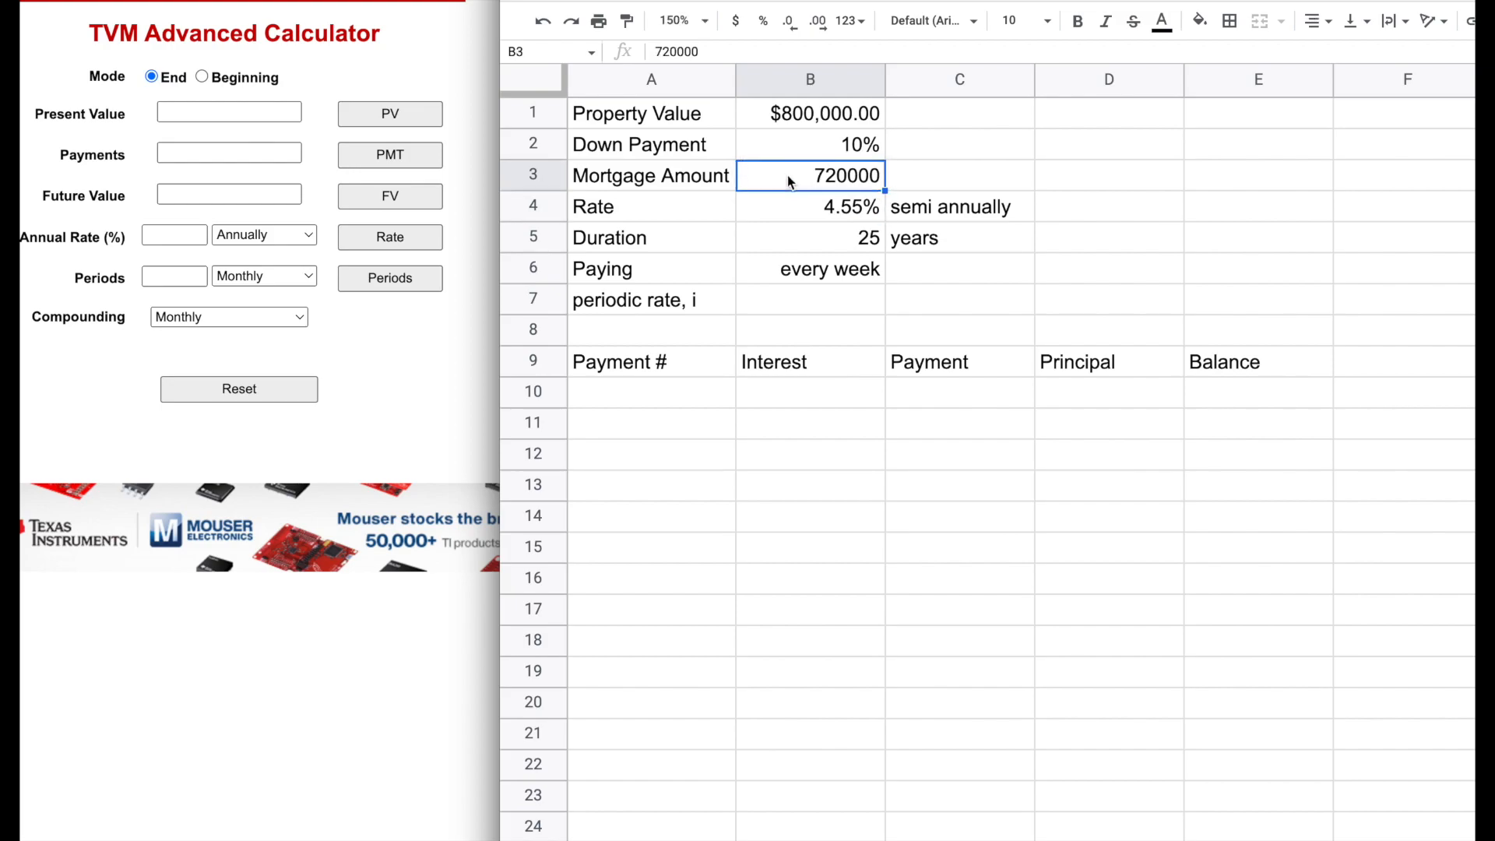
pyautogui.click(849, 24)
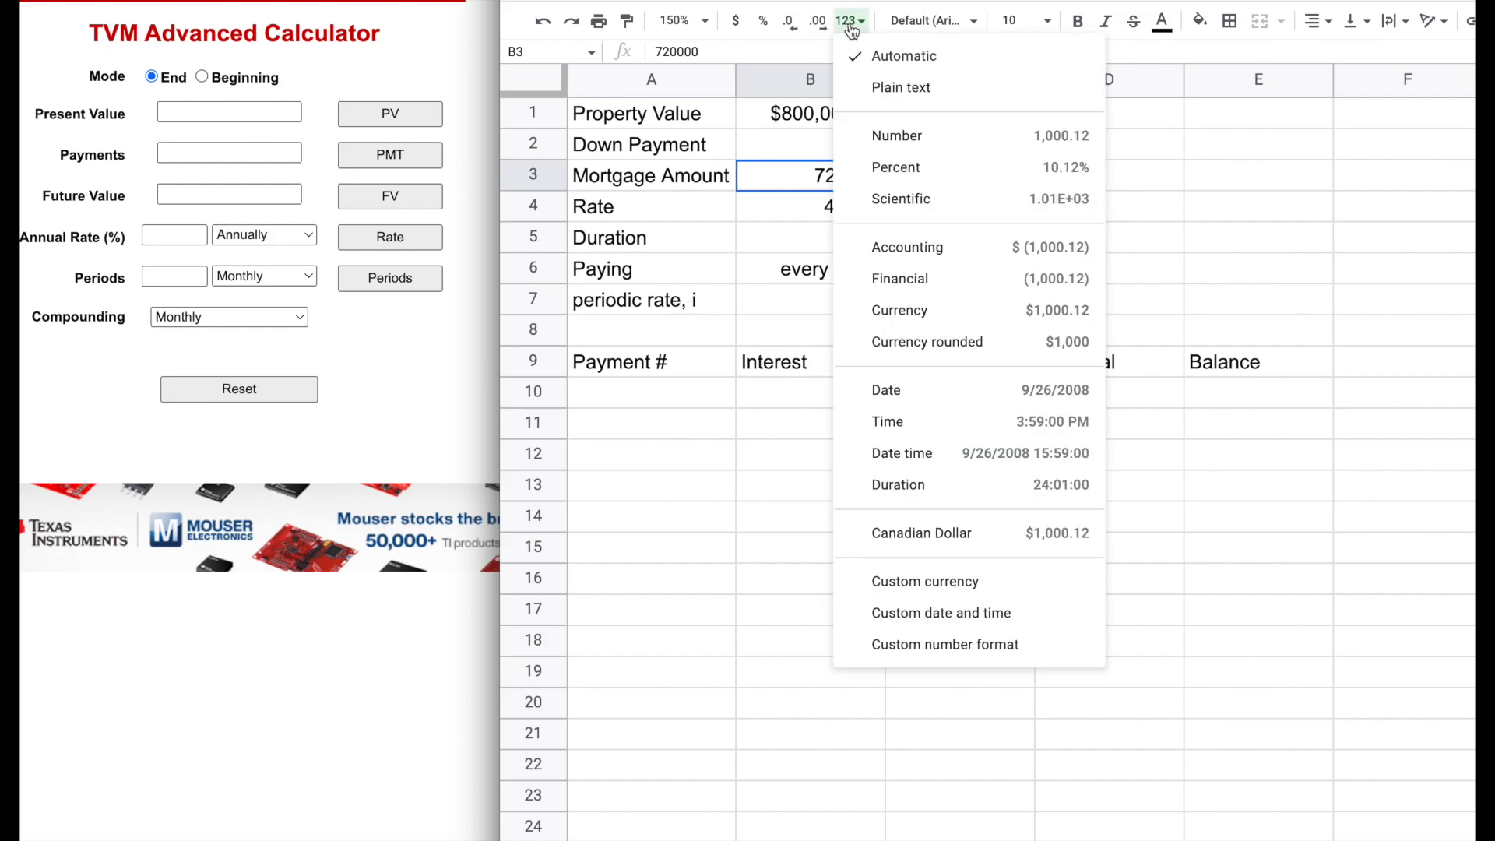
pyautogui.click(932, 548)
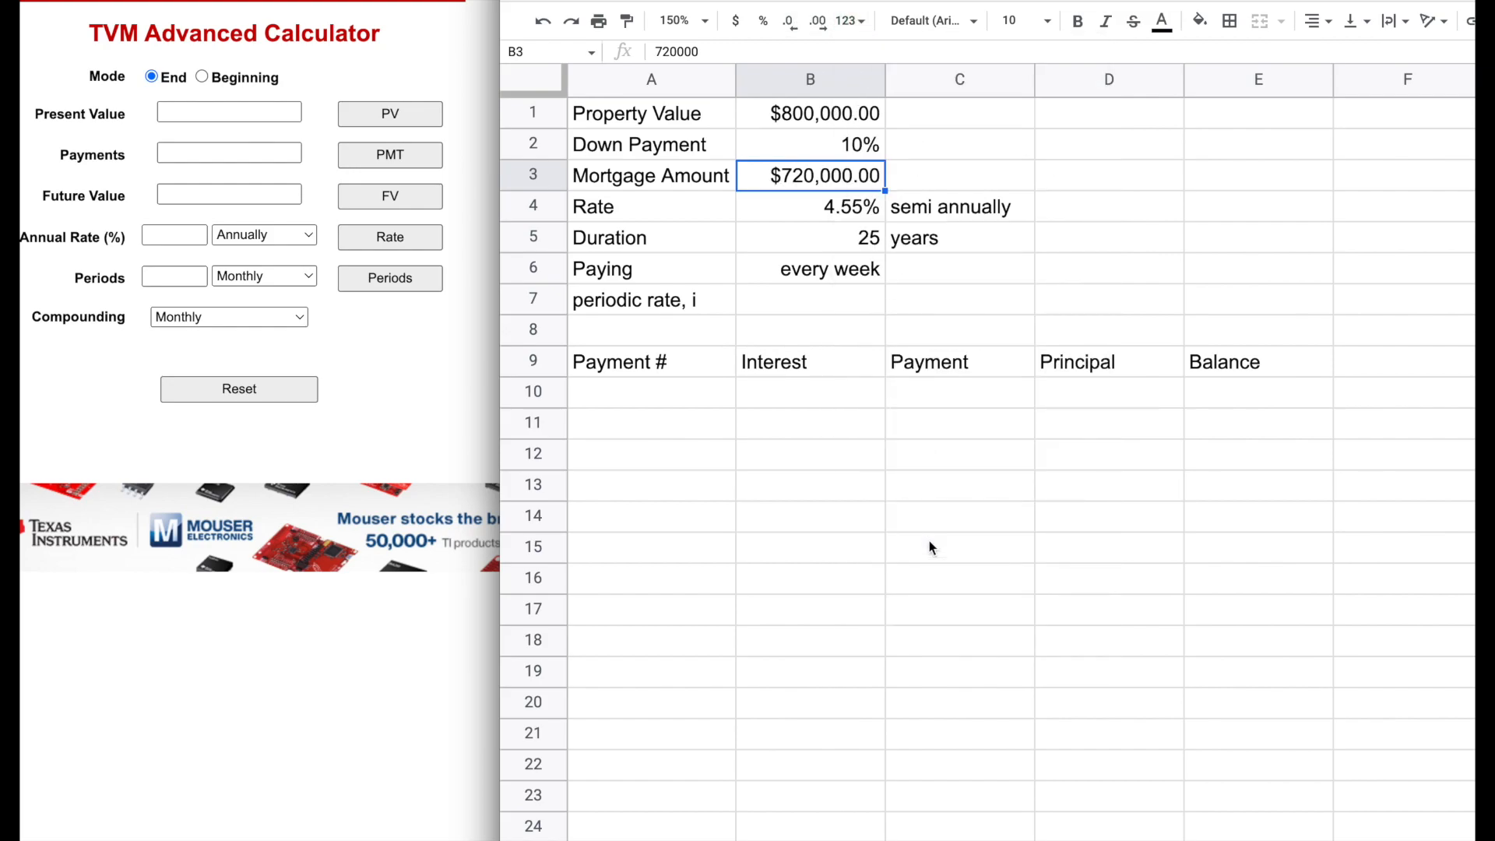
pyautogui.click(817, 220)
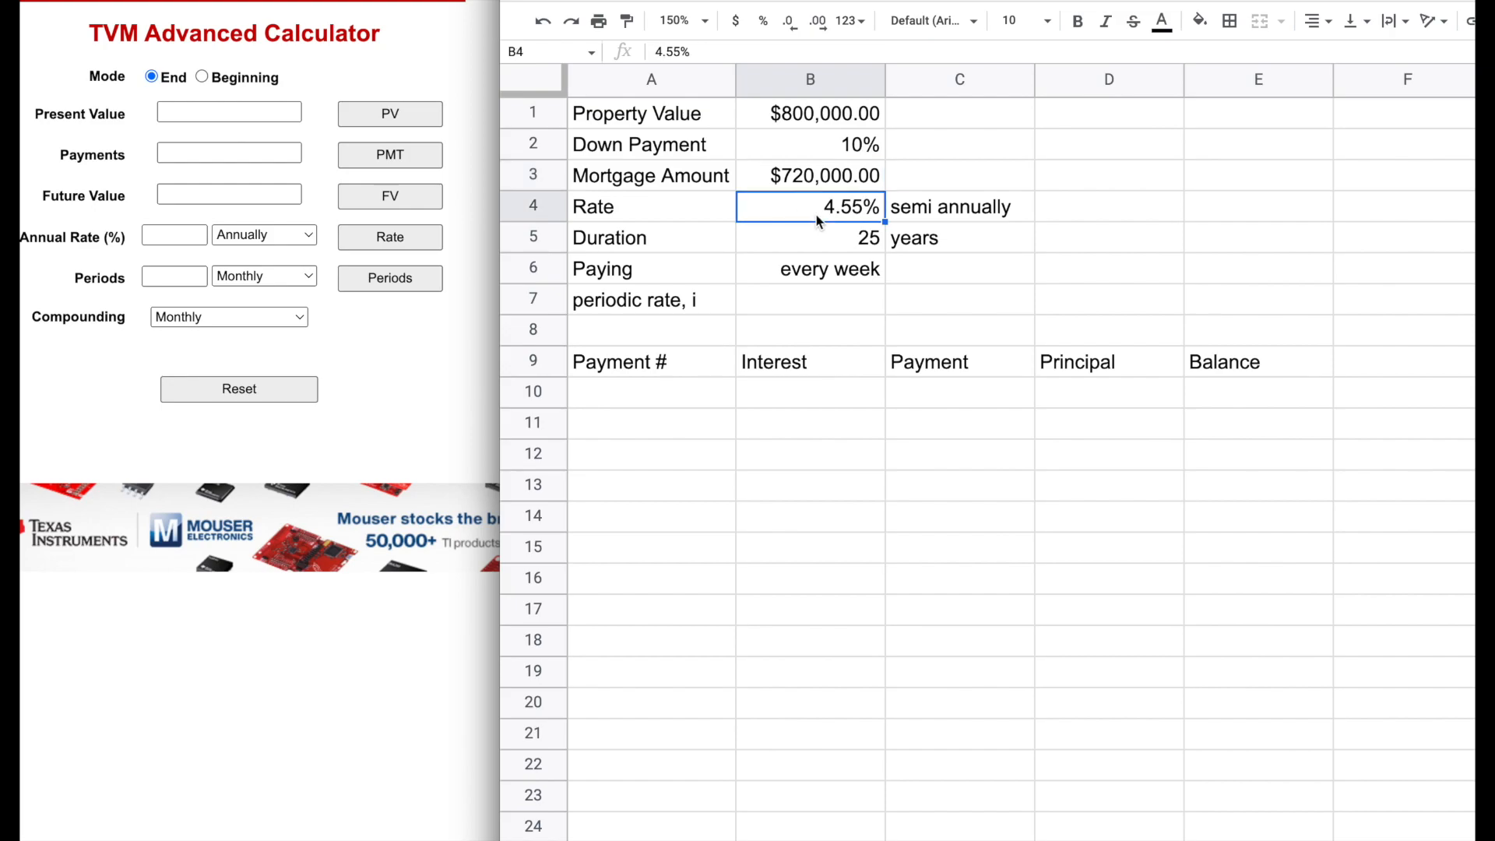
pyautogui.click(966, 211)
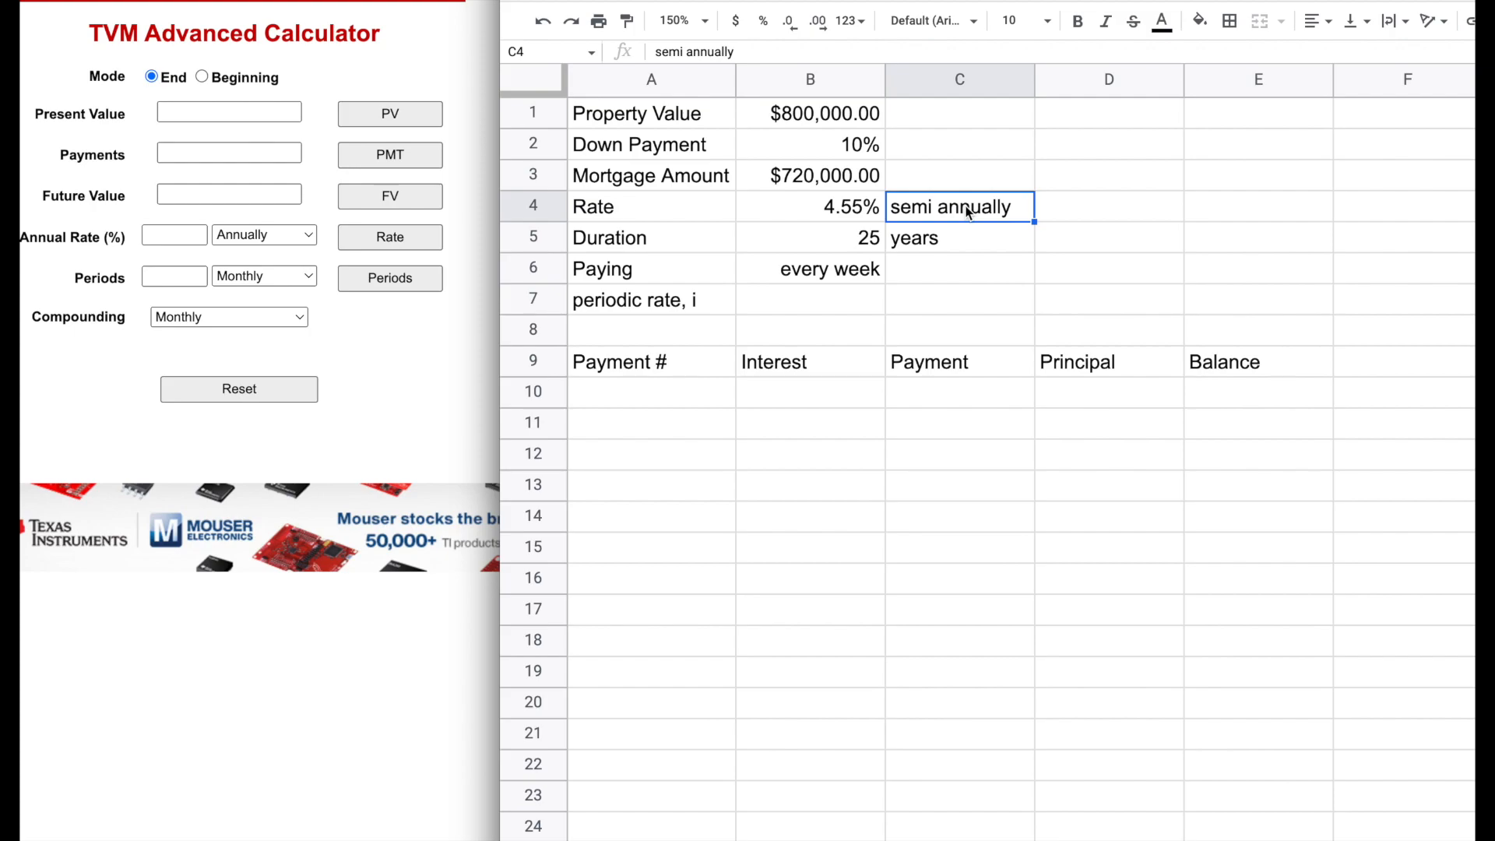
pyautogui.click(843, 240)
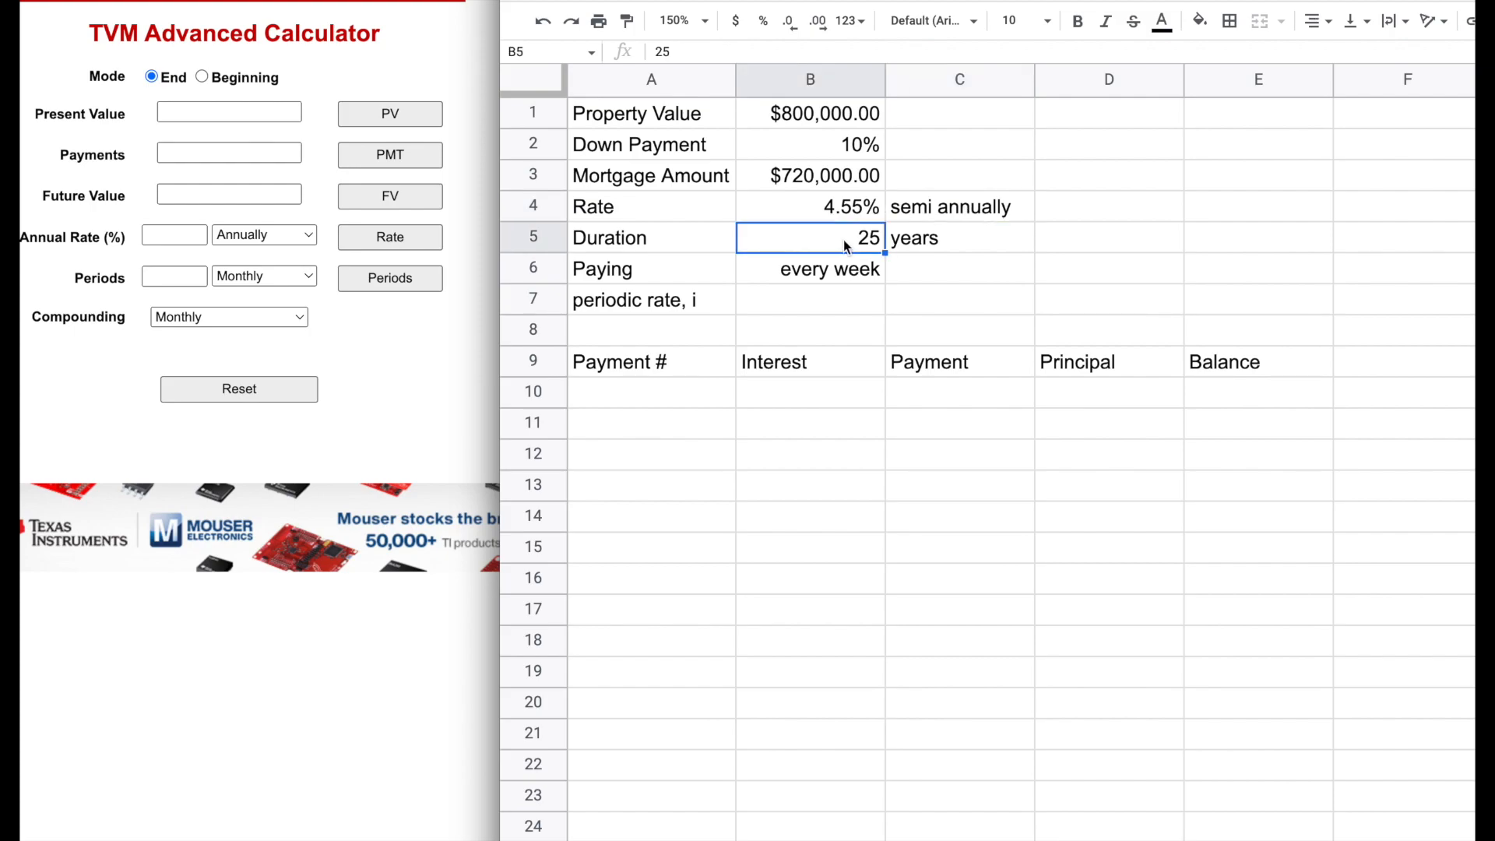
pyautogui.click(856, 282)
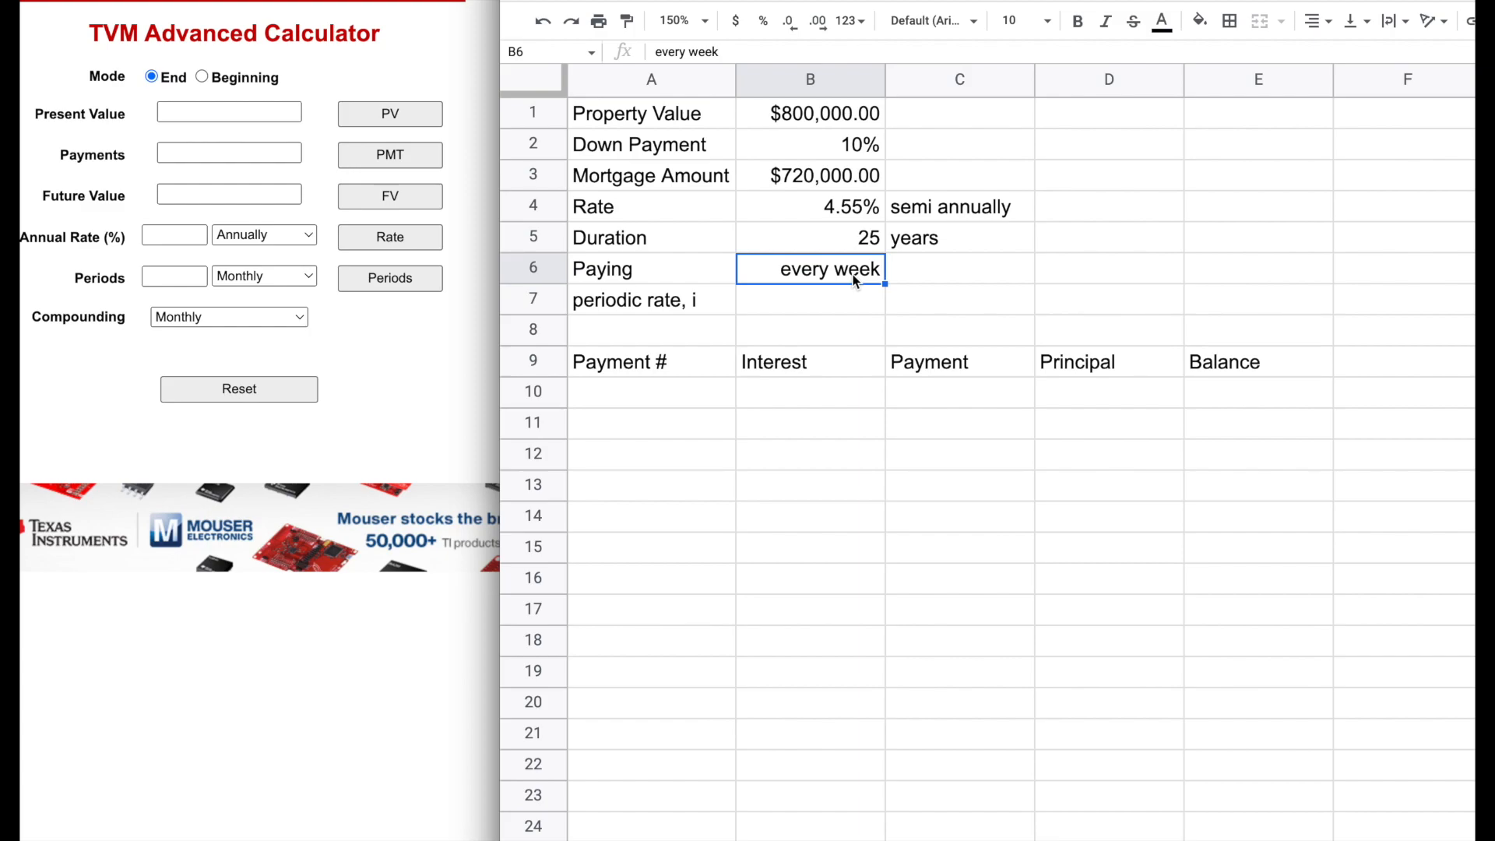
pyautogui.click(804, 309)
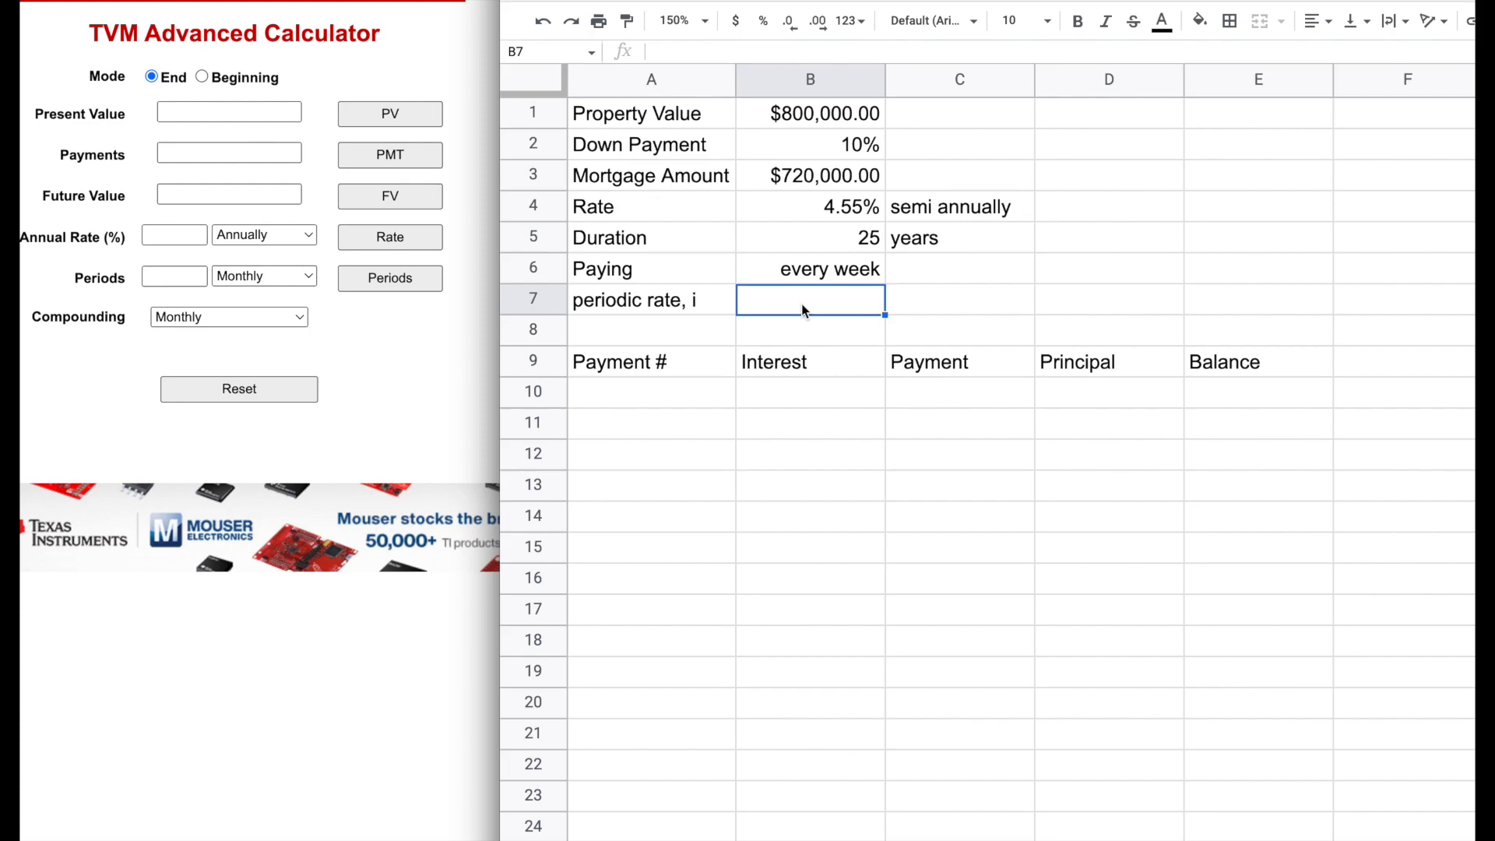
# - Fill in the TVM calculator with a present value of 720,000, a future value of 0 and an annual rate of 4.55%
pyautogui.click(185, 111)
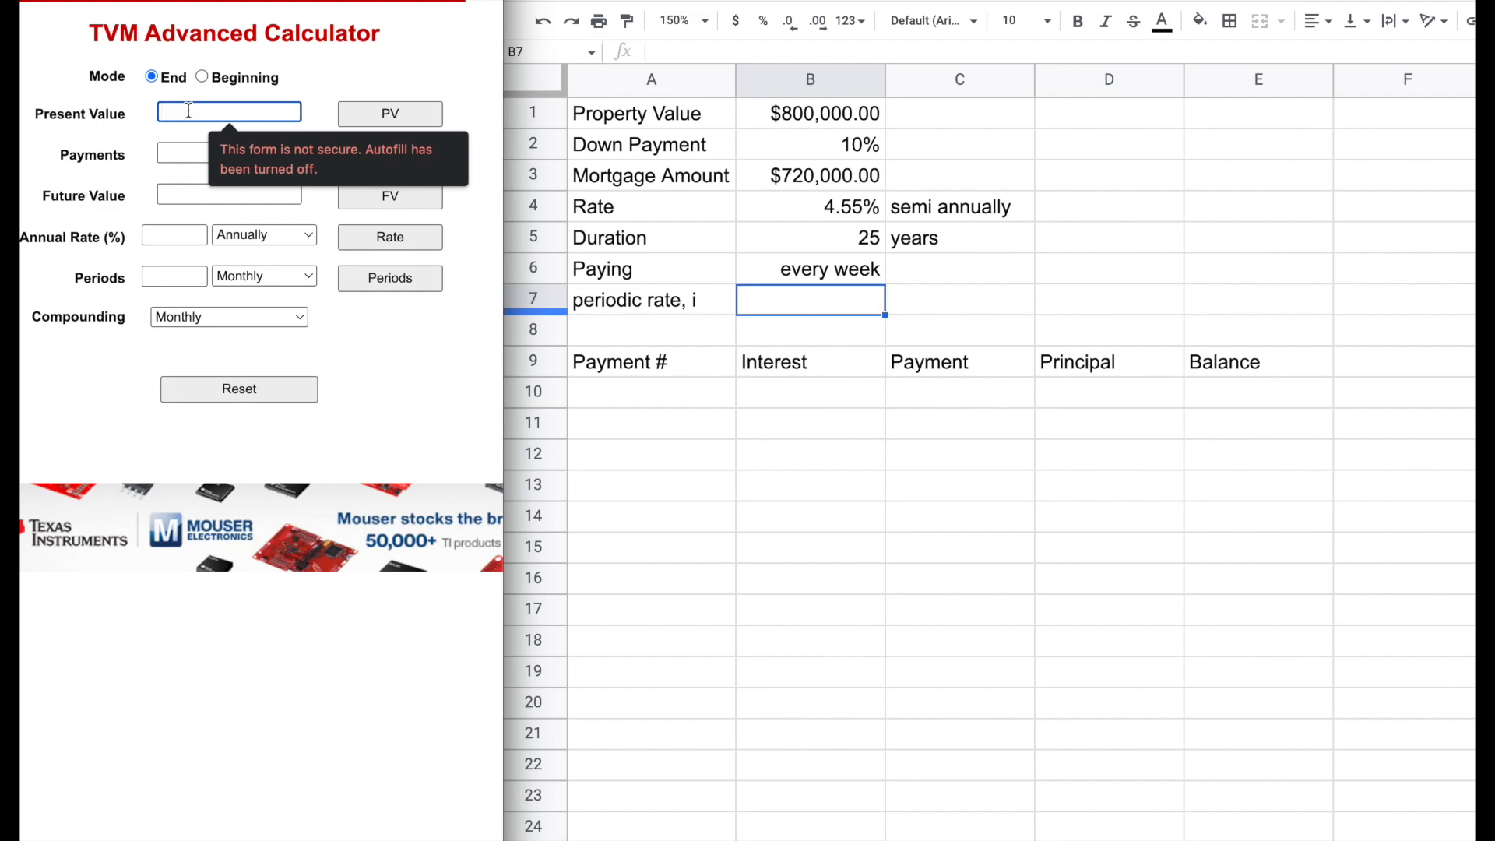
pyautogui.write('72,0000')
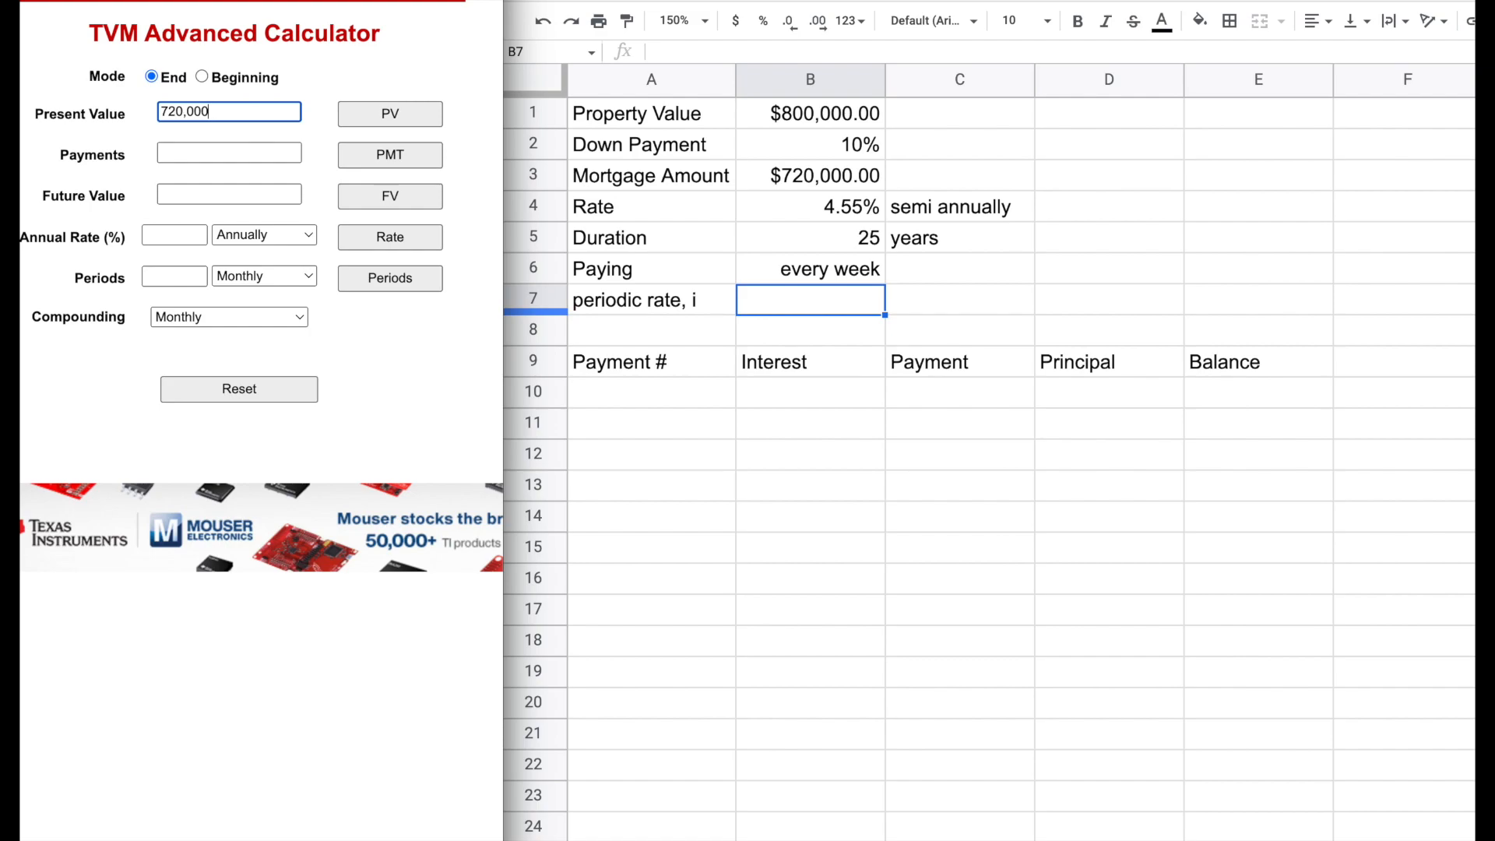
pyautogui.click(179, 199)
pyautogui.write('0')
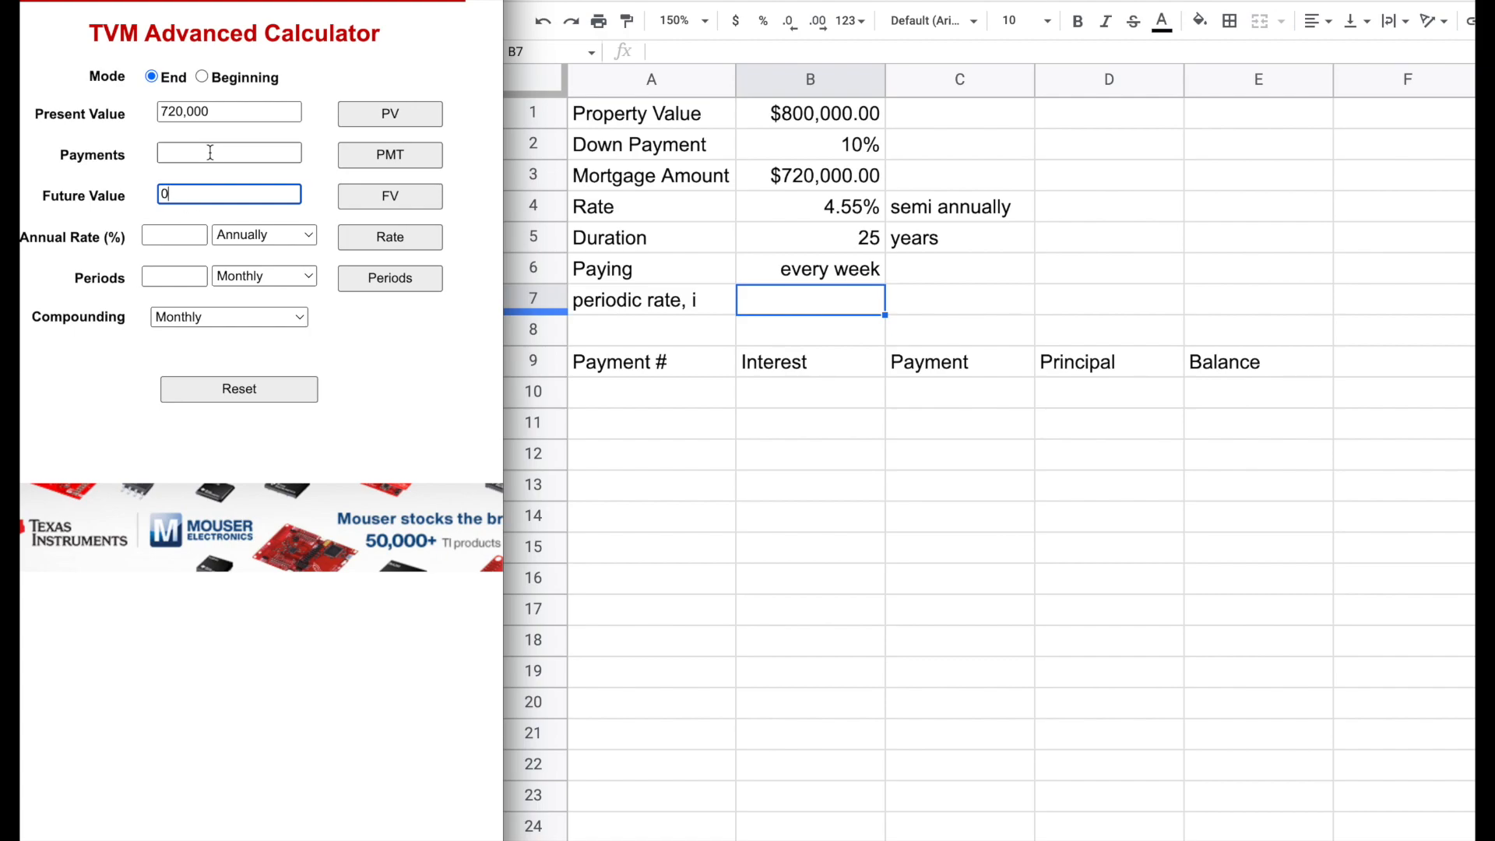
pyautogui.click(178, 235)
pyautogui.write('4.55')
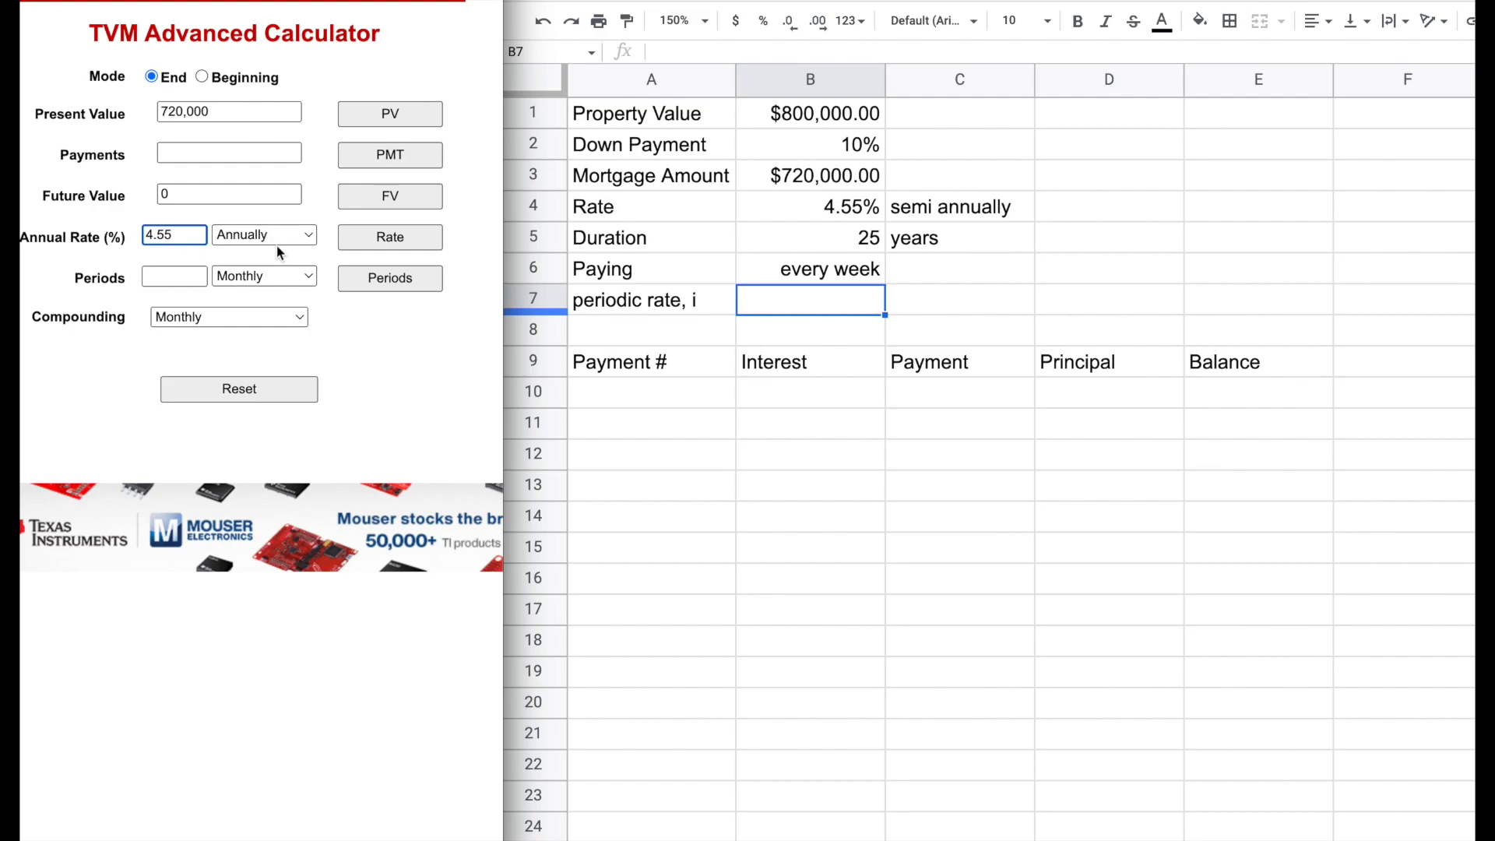
# - Work out 52*25 in Spotlight Search and set the TVM calculator's periods to 1300 with Weekly frequency
pyautogui.click(164, 278)
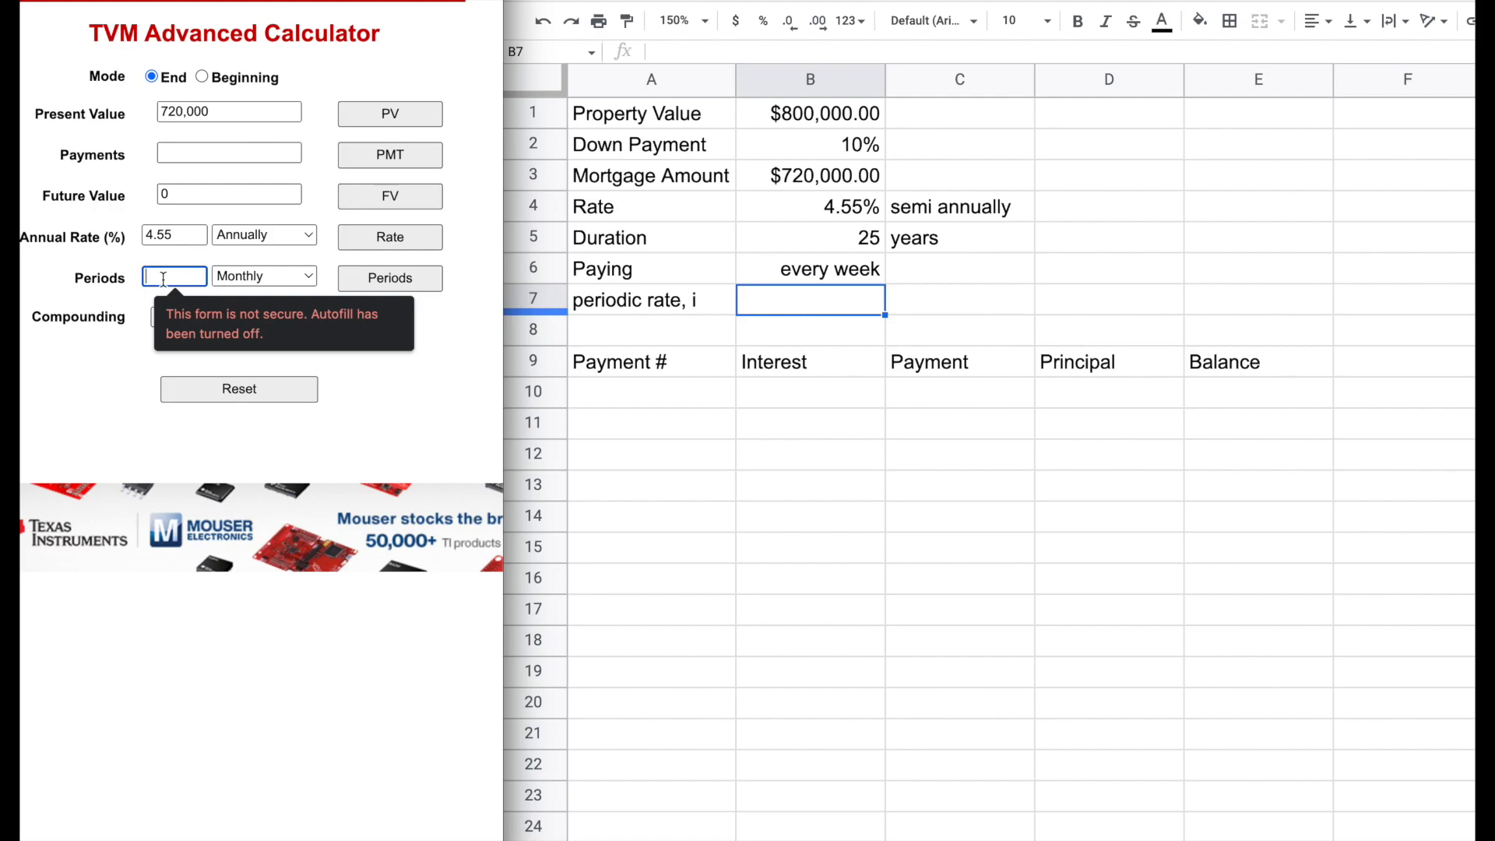
pyautogui.press('super+space')
pyautogui.write('5')
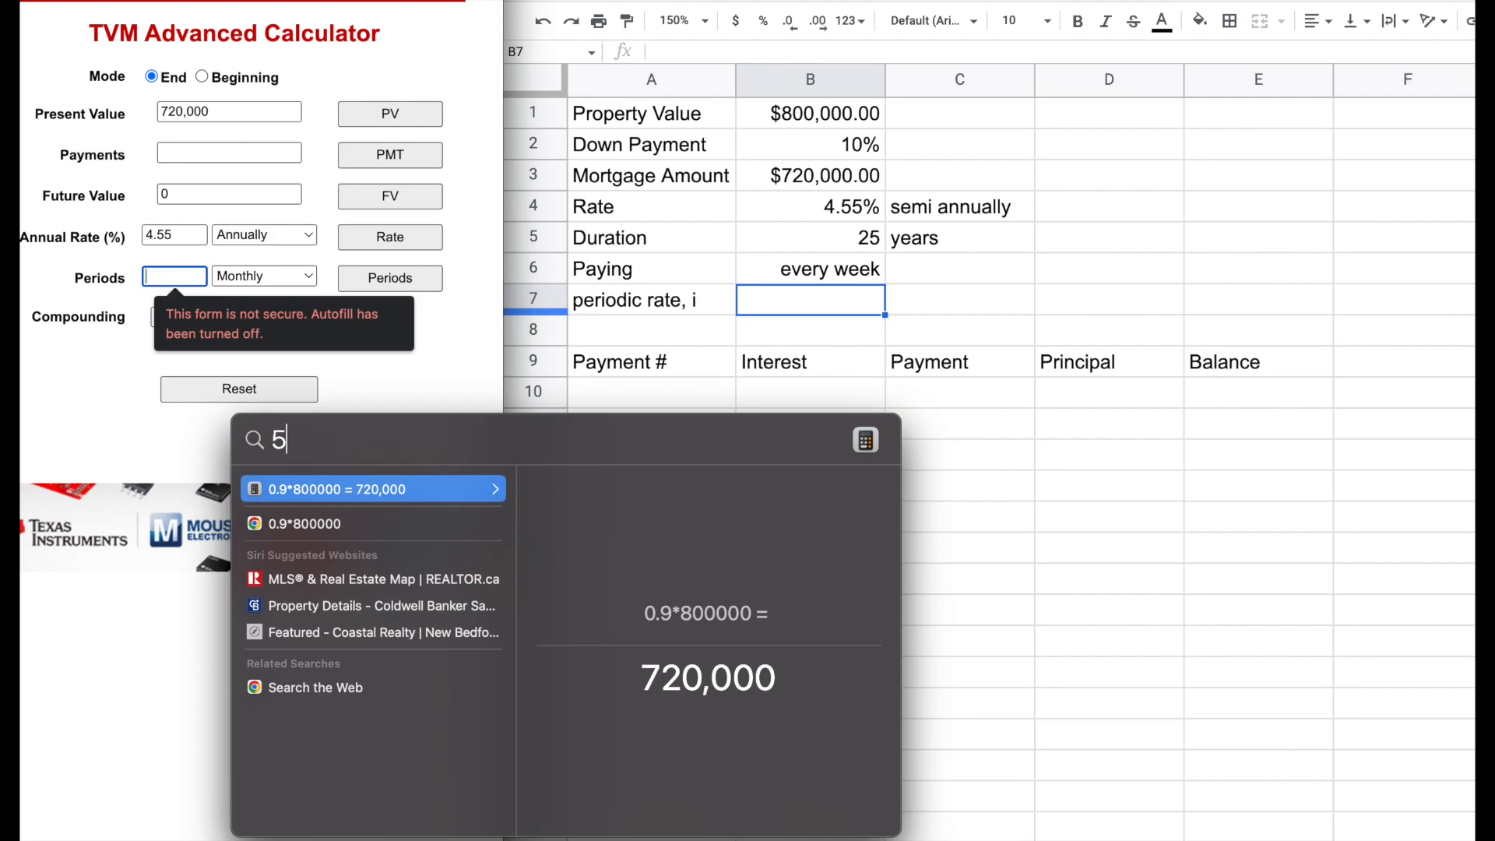
pyautogui.write('2*25')
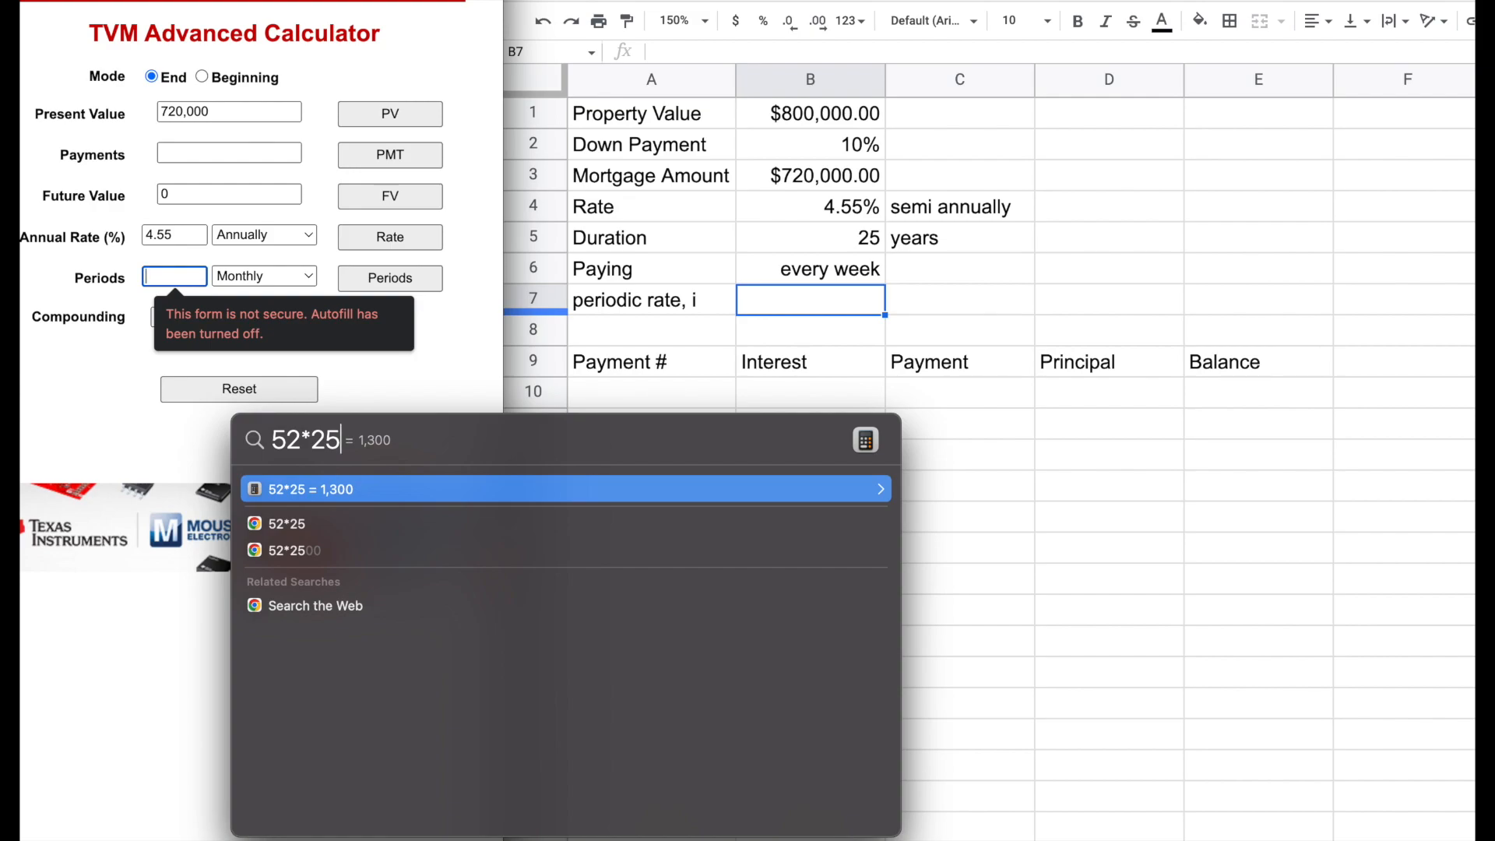
pyautogui.press('Escape')
pyautogui.write('1300')
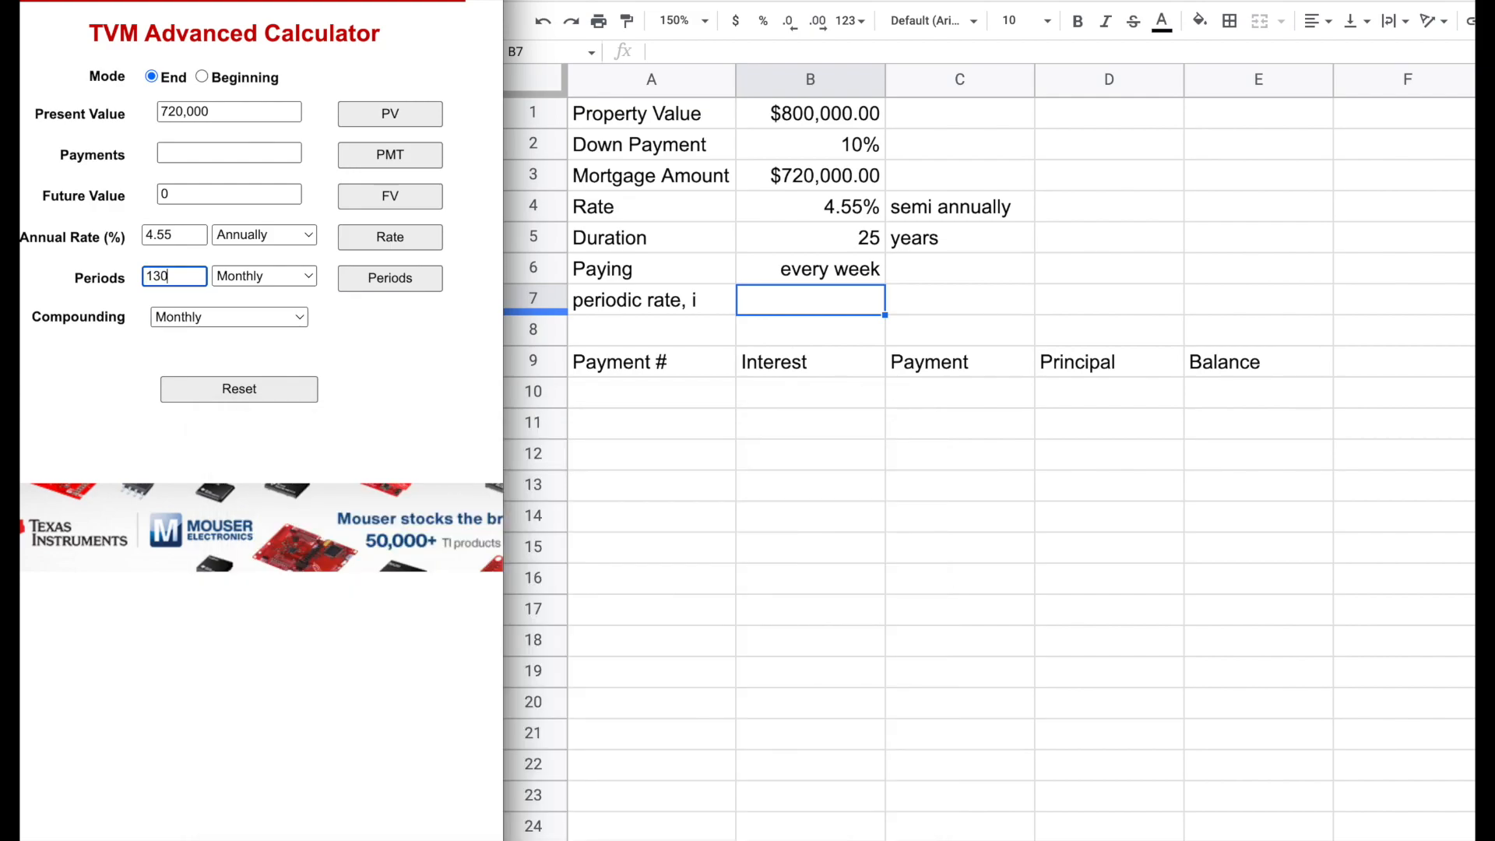
pyautogui.click(293, 277)
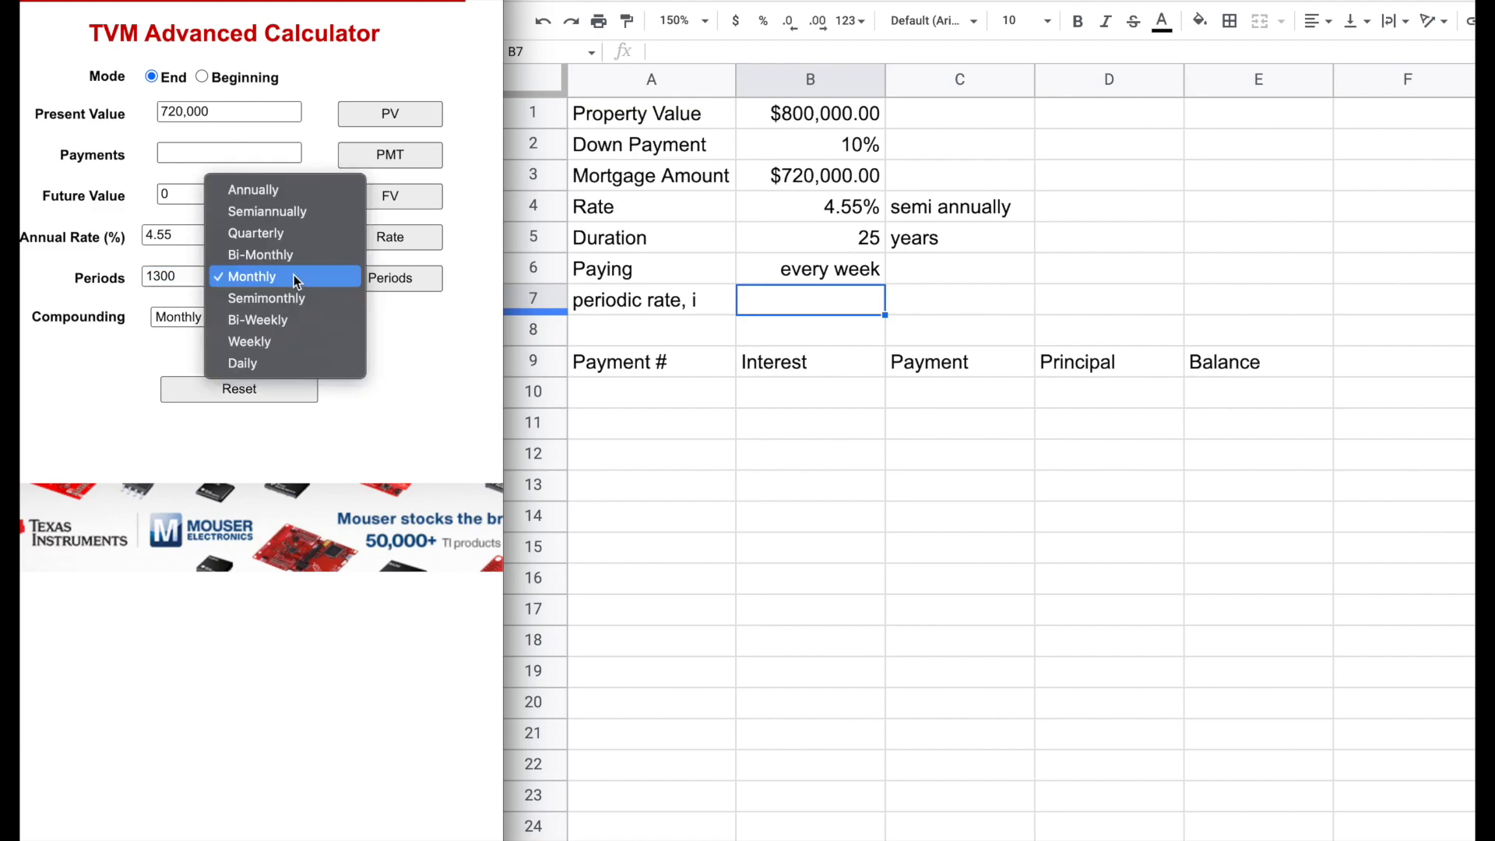
pyautogui.click(291, 339)
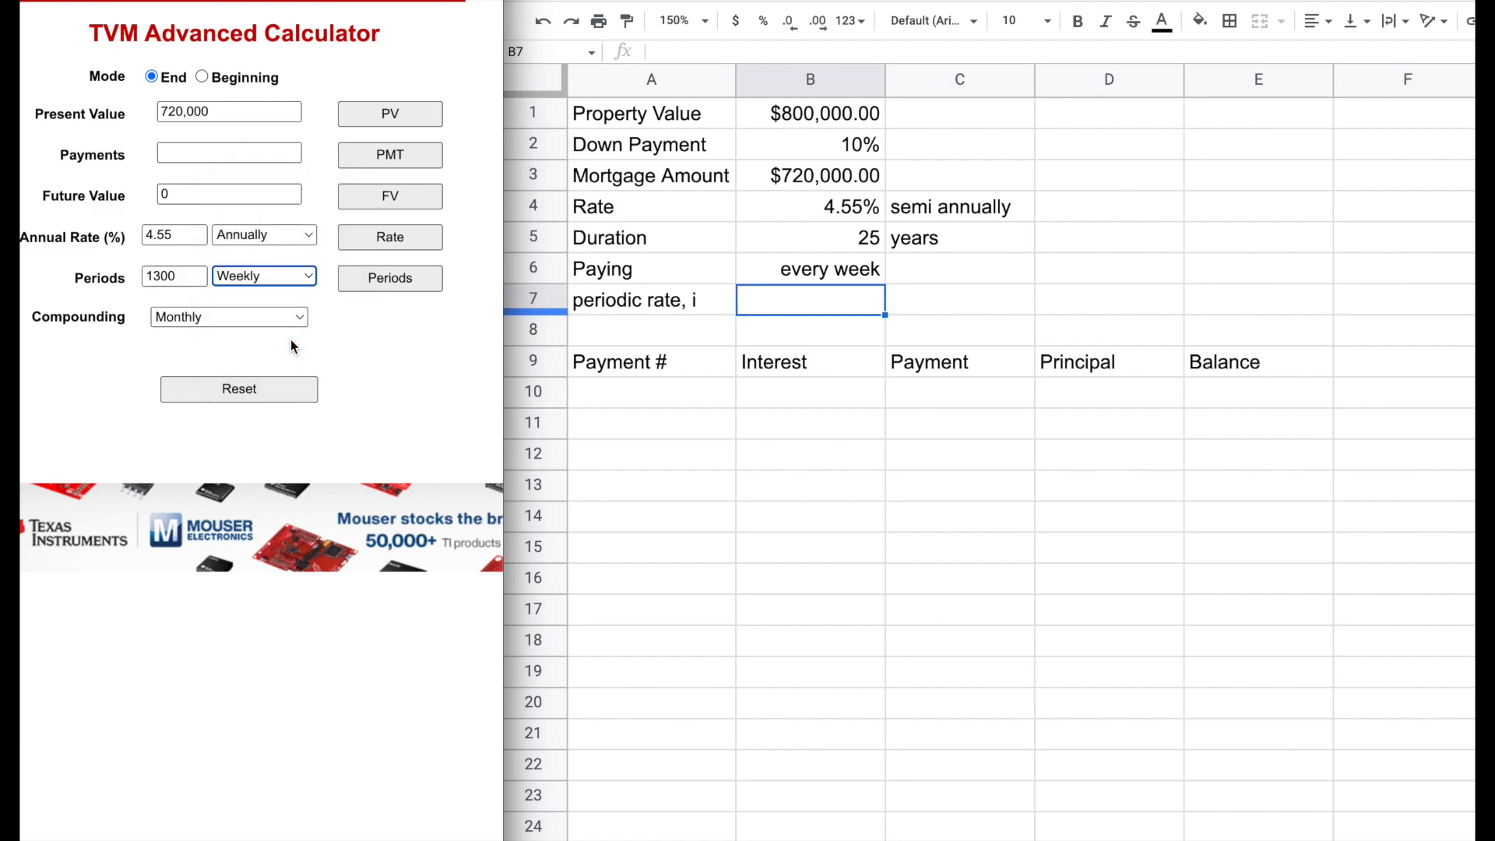
# - Set the compounding to Semiannually and compute the payment (PMT)
pyautogui.click(272, 326)
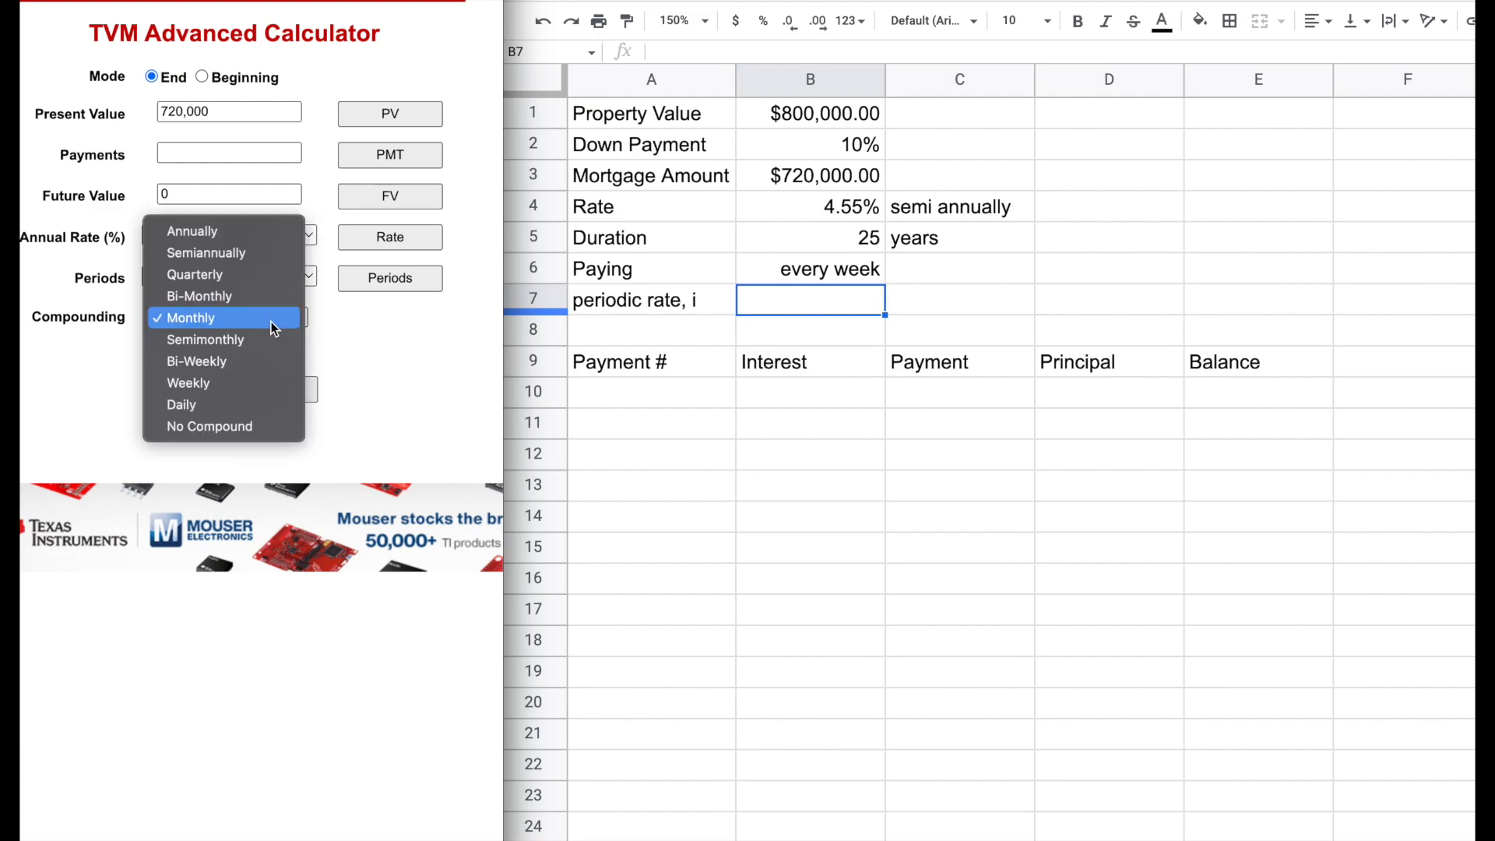
pyautogui.click(274, 254)
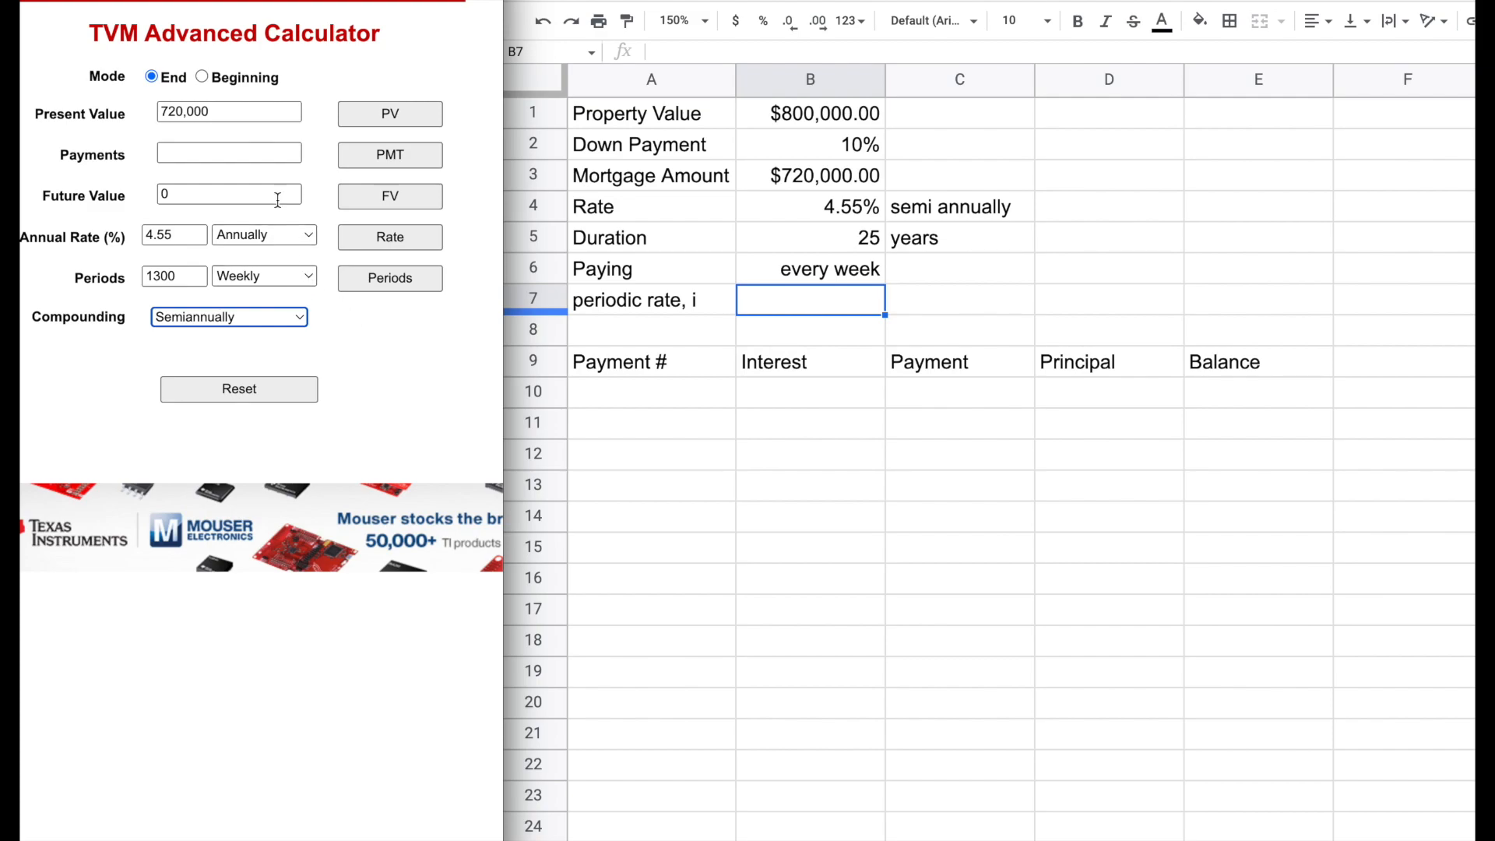
pyautogui.click(405, 157)
pyautogui.click(402, 159)
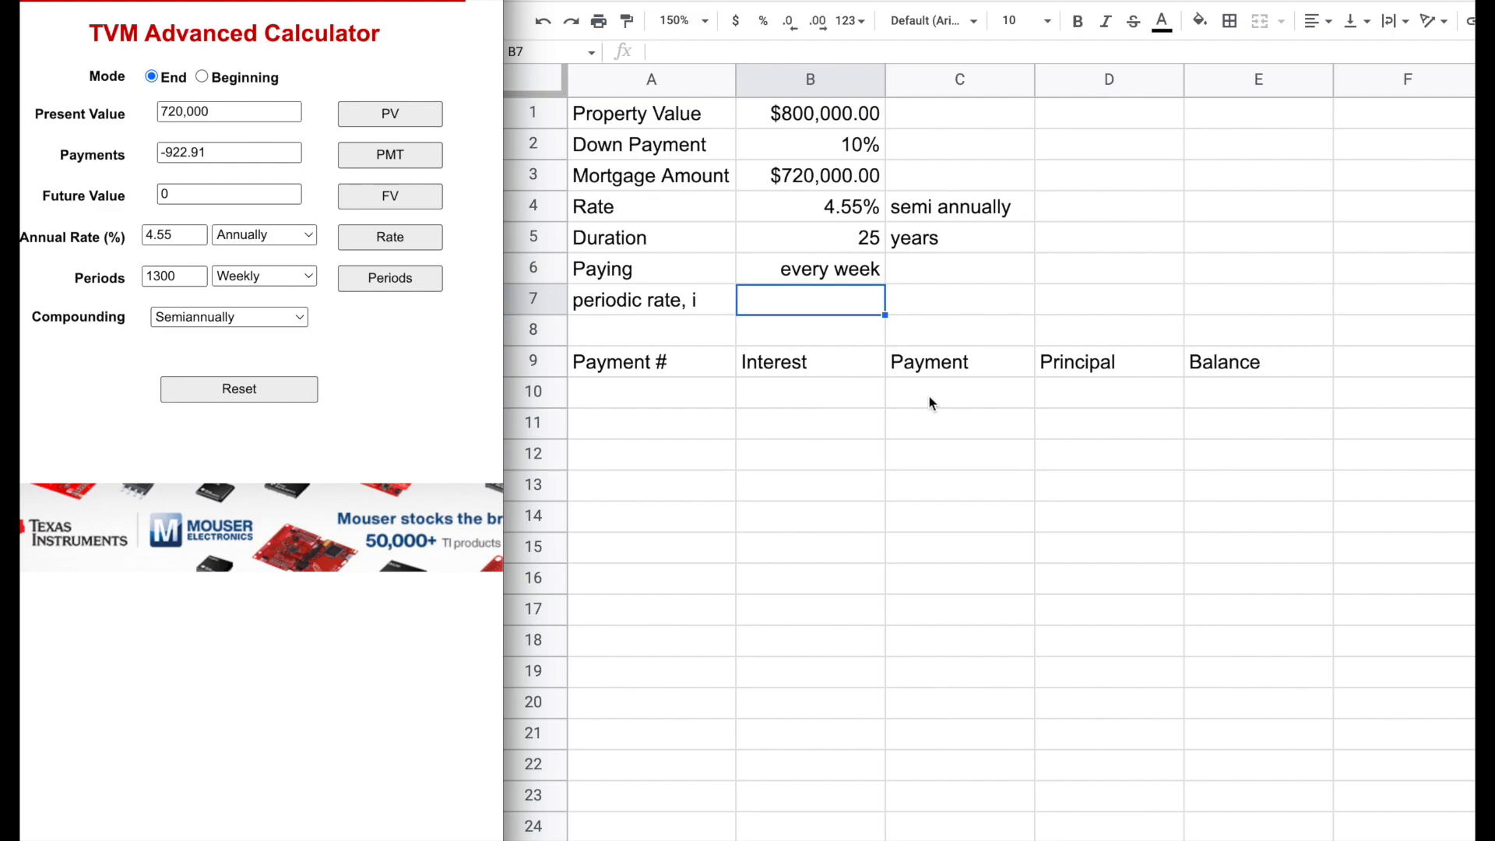
# - Enter payment number 0 in A10 and the opening balance 720000 in E10
pyautogui.doubleClick(657, 394)
pyautogui.write('0')
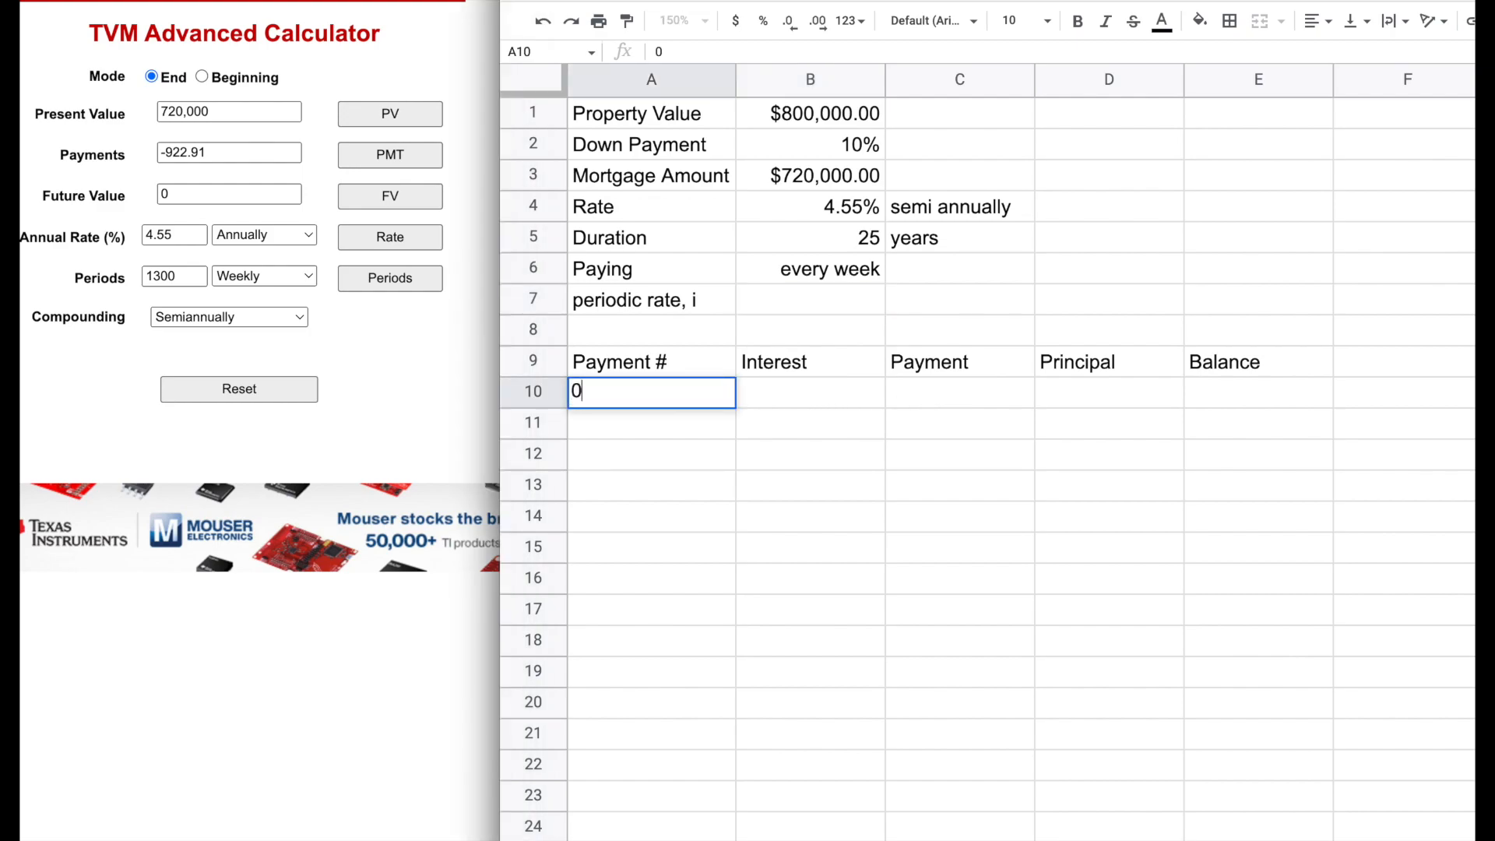
pyautogui.press('Tab')
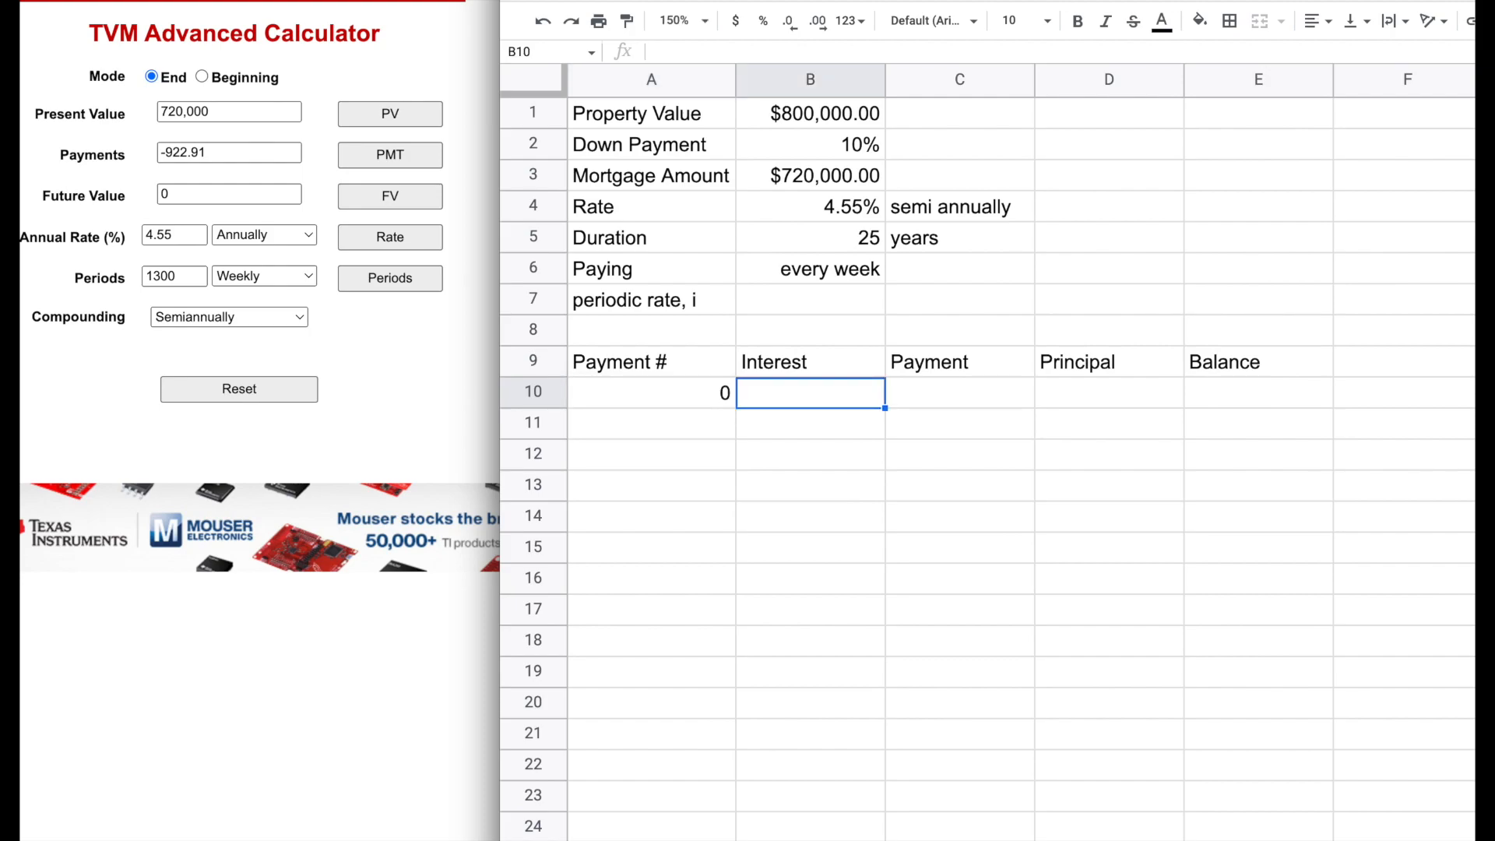
pyautogui.press('Tab')
pyautogui.press('Tab')
pyautogui.press('Tab')
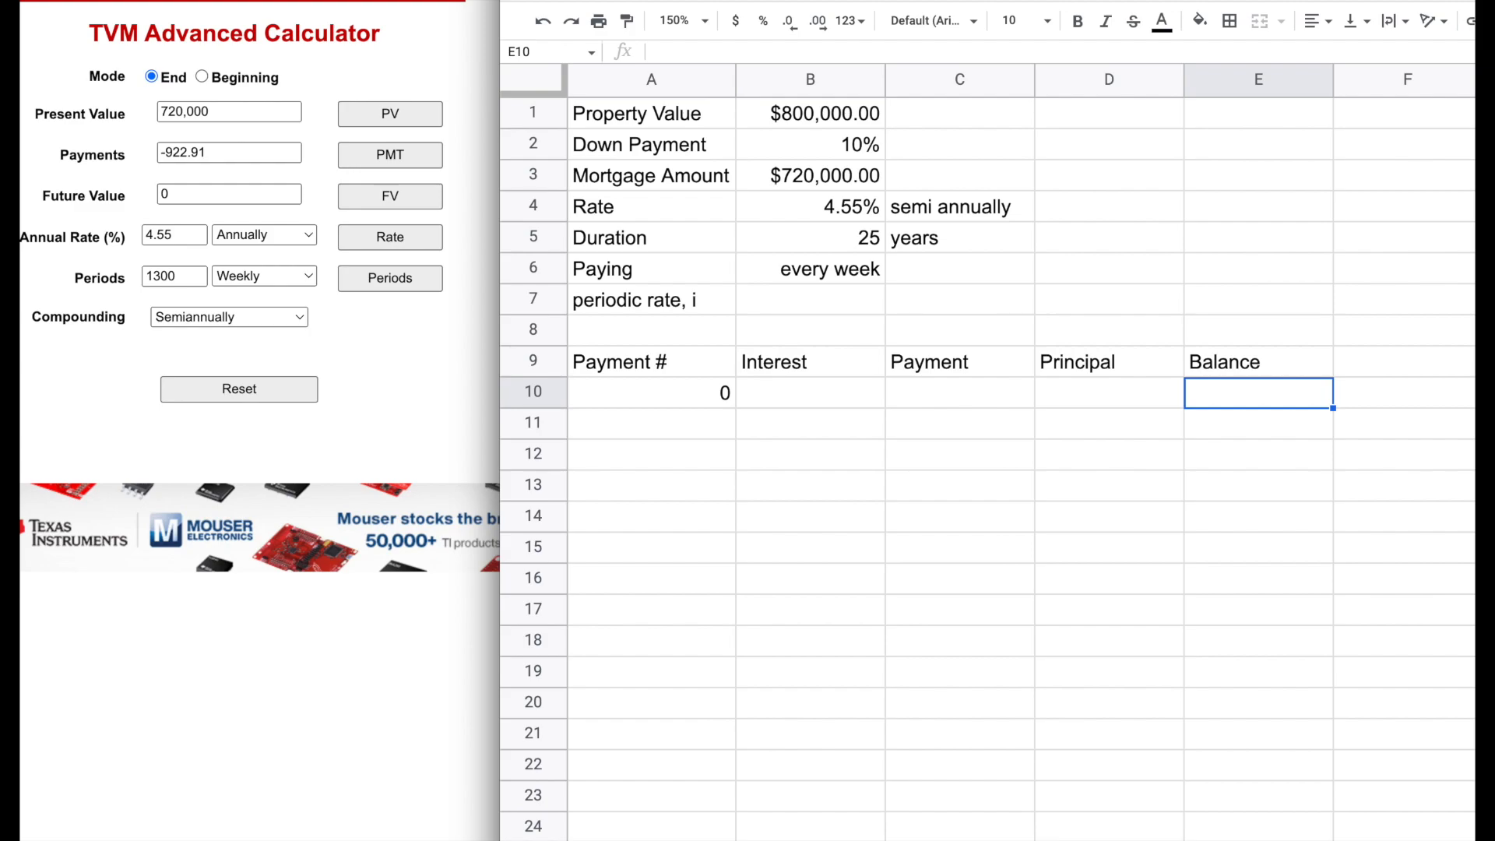
pyautogui.write('720000')
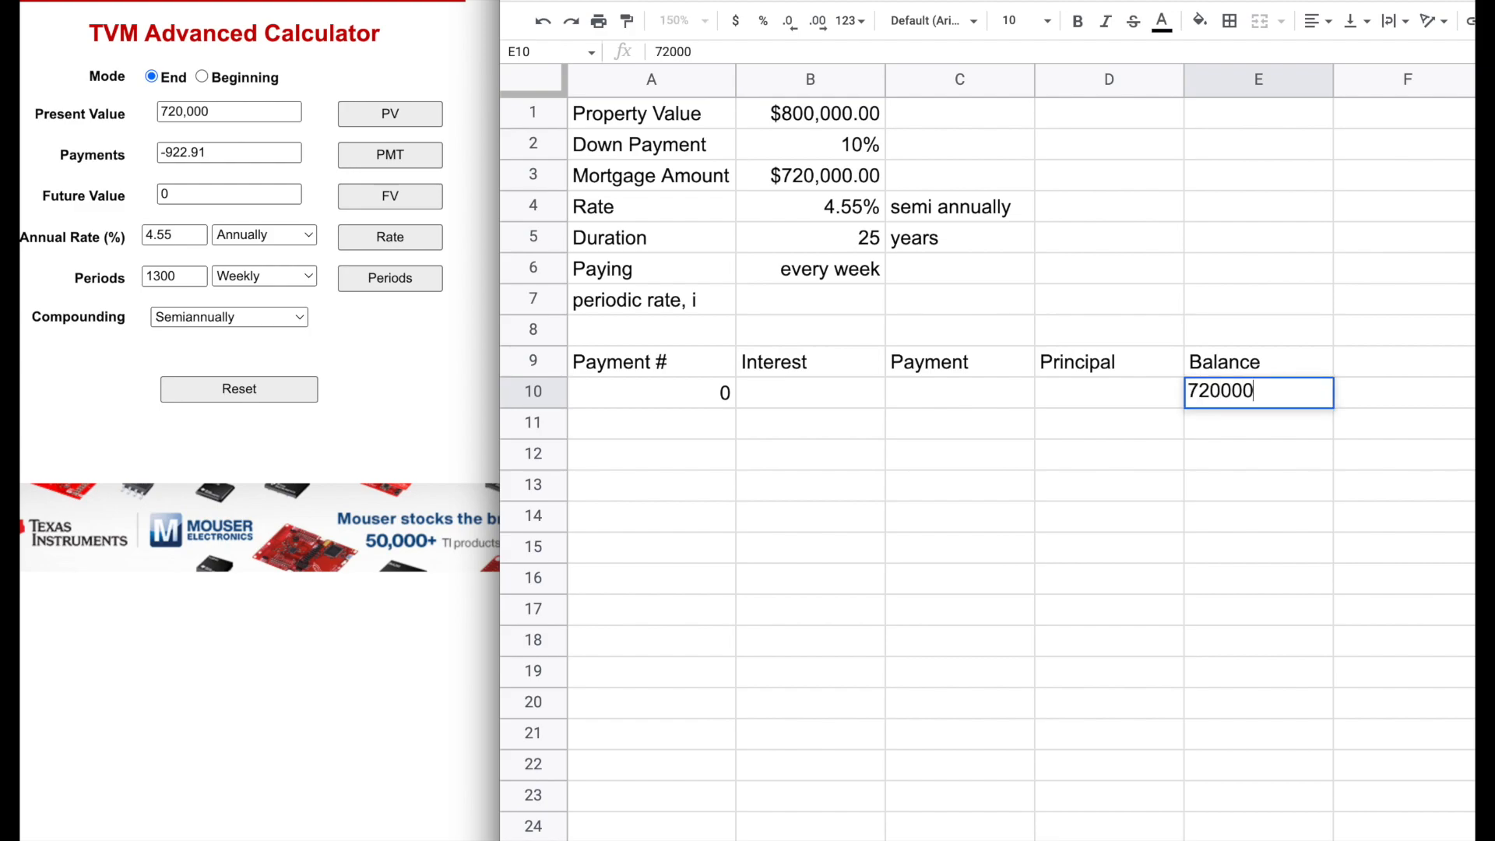
pyautogui.press('Return')
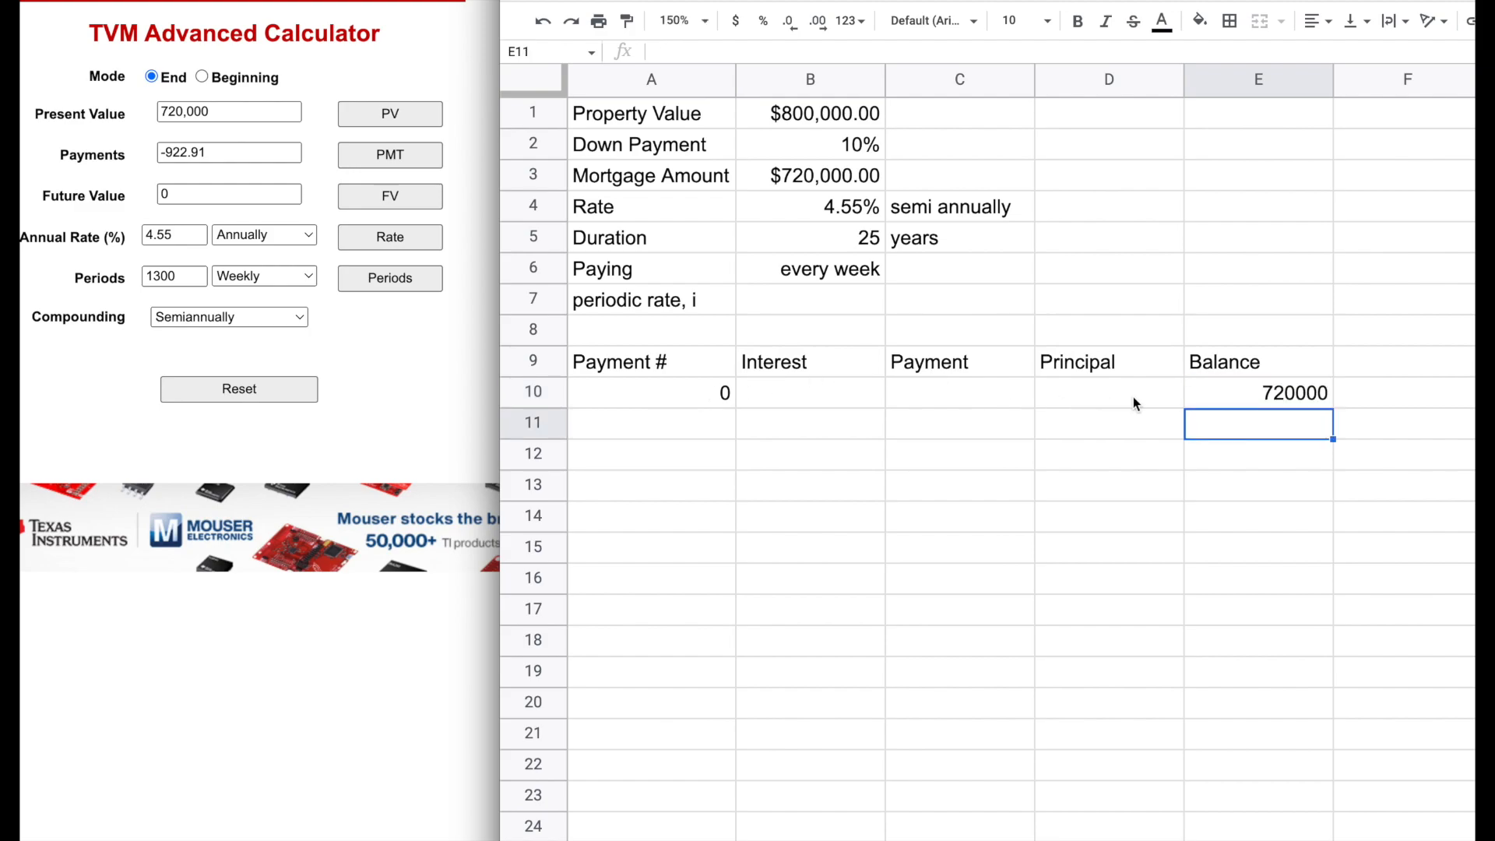
# - Format the opening balance in E10 as Canadian Dollar
pyautogui.click(1231, 397)
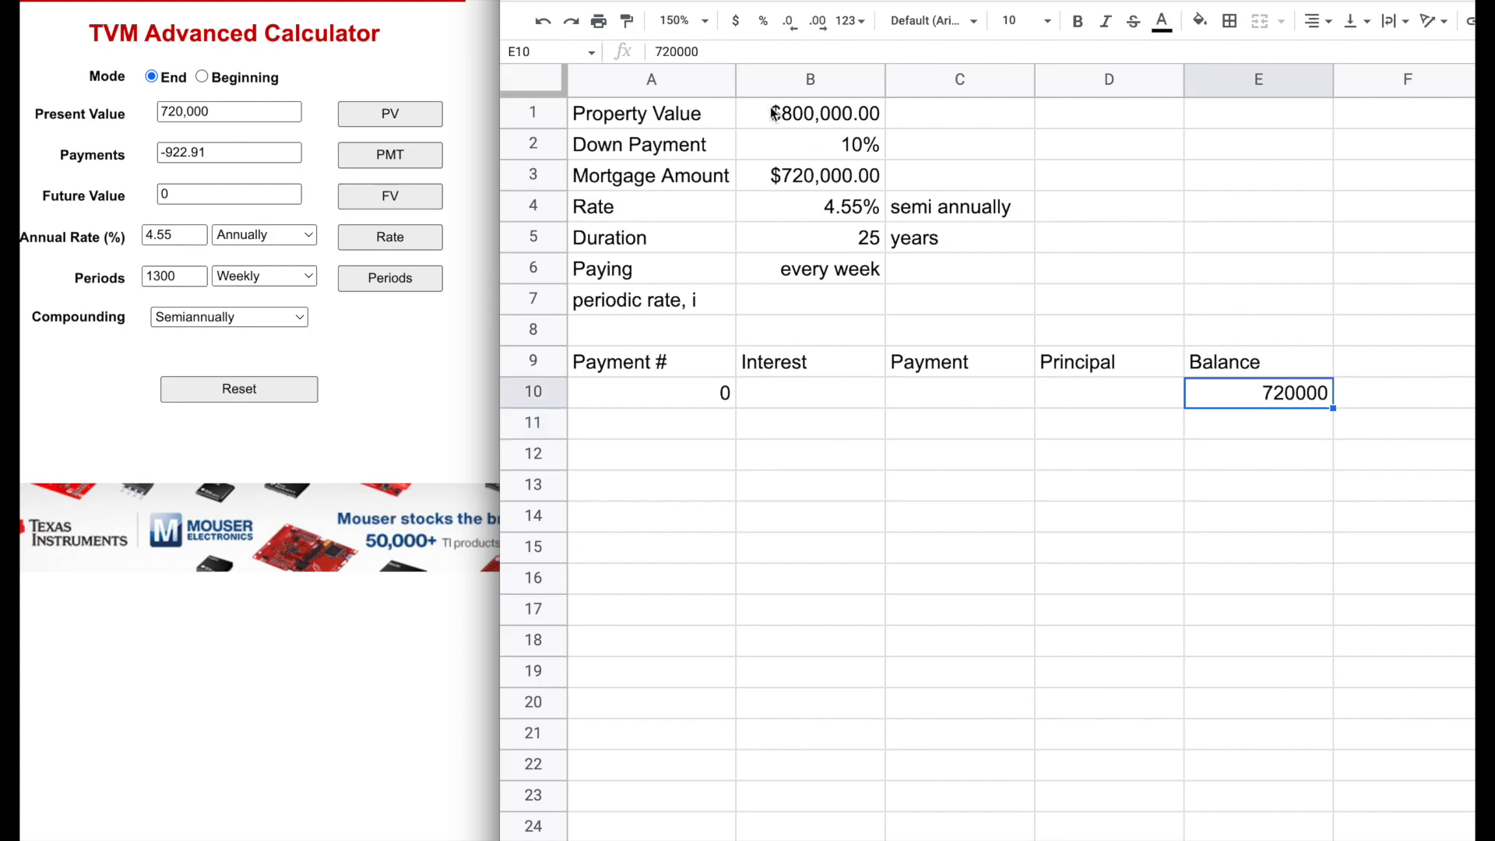
pyautogui.click(850, 23)
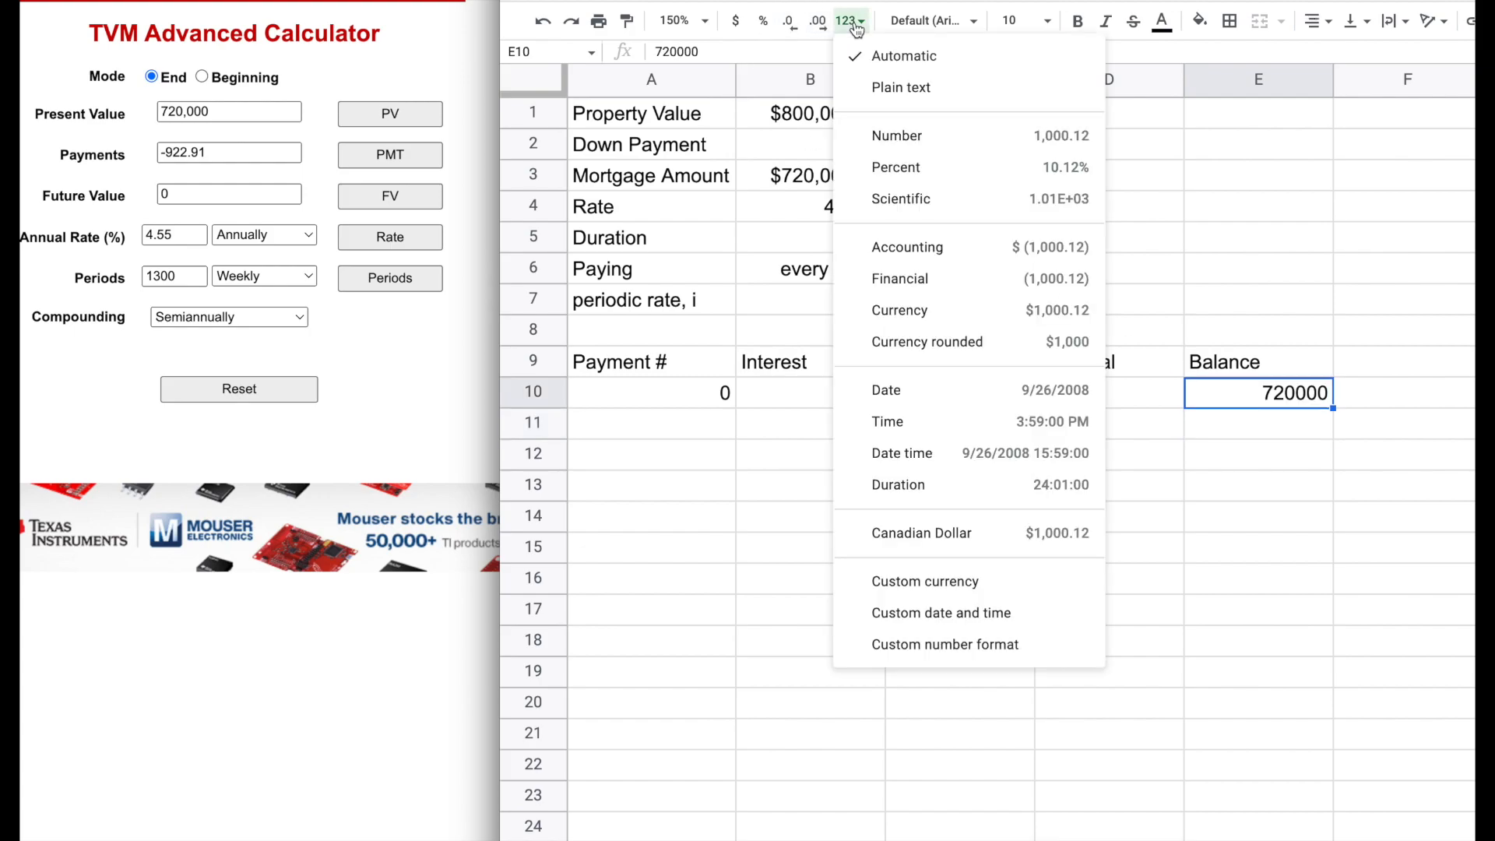
pyautogui.click(908, 532)
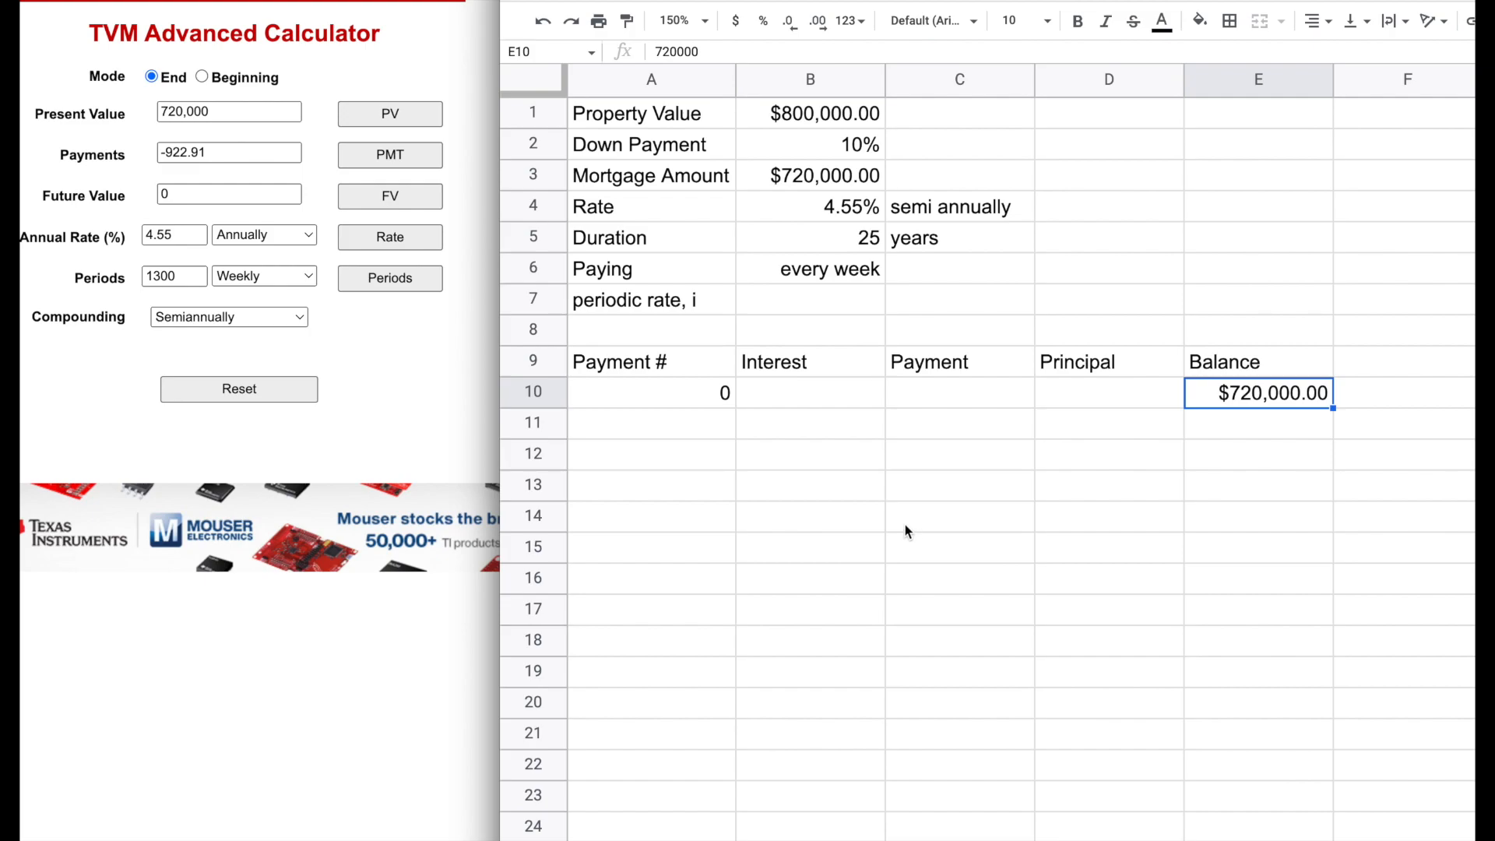
# - Enter the payment 922.91 in C11 and payment number 1 in A11
pyautogui.click(949, 434)
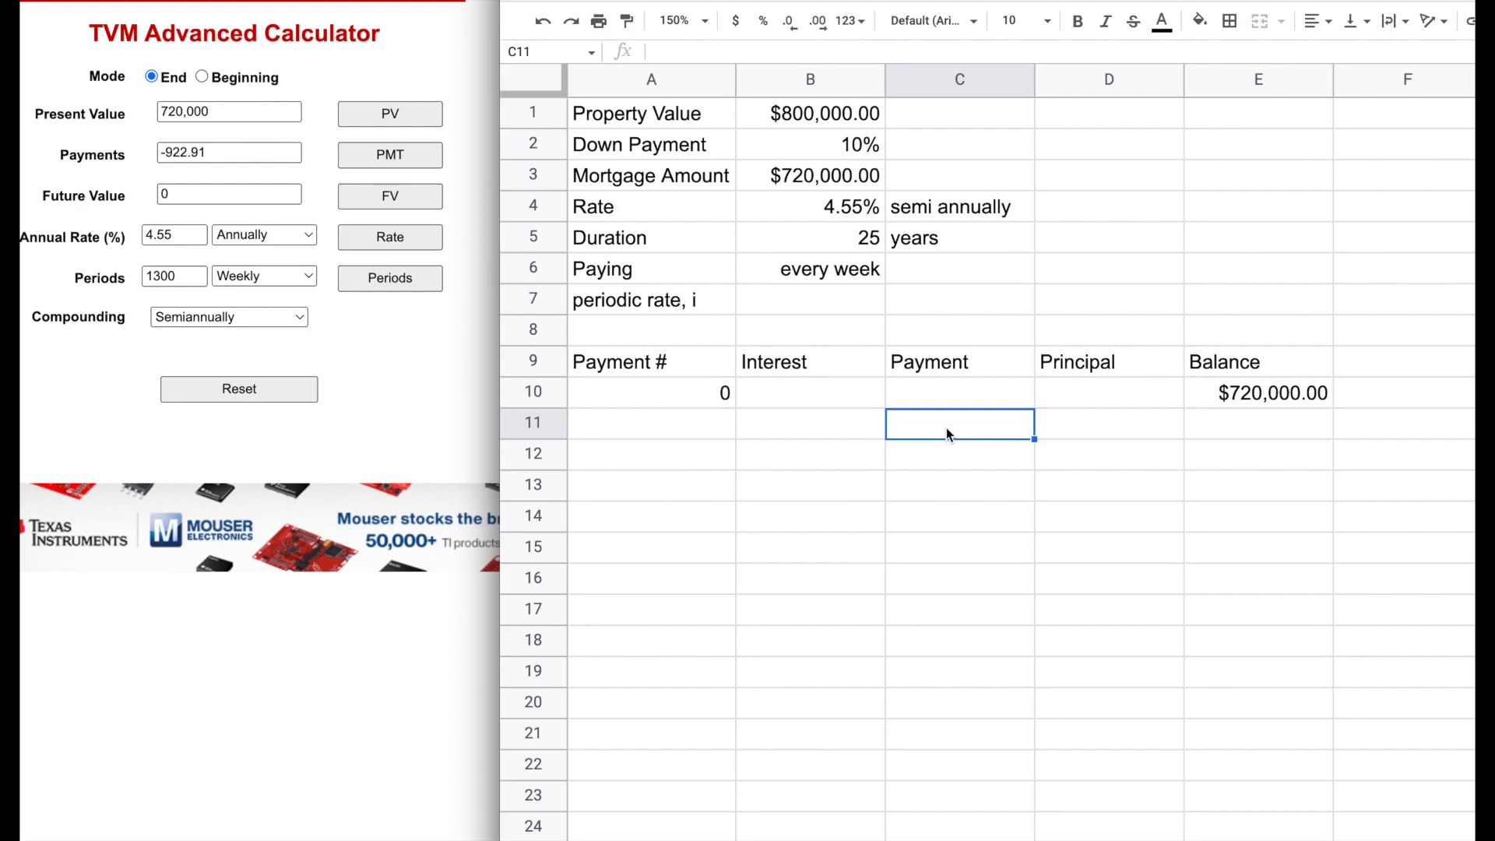
pyautogui.write('922')
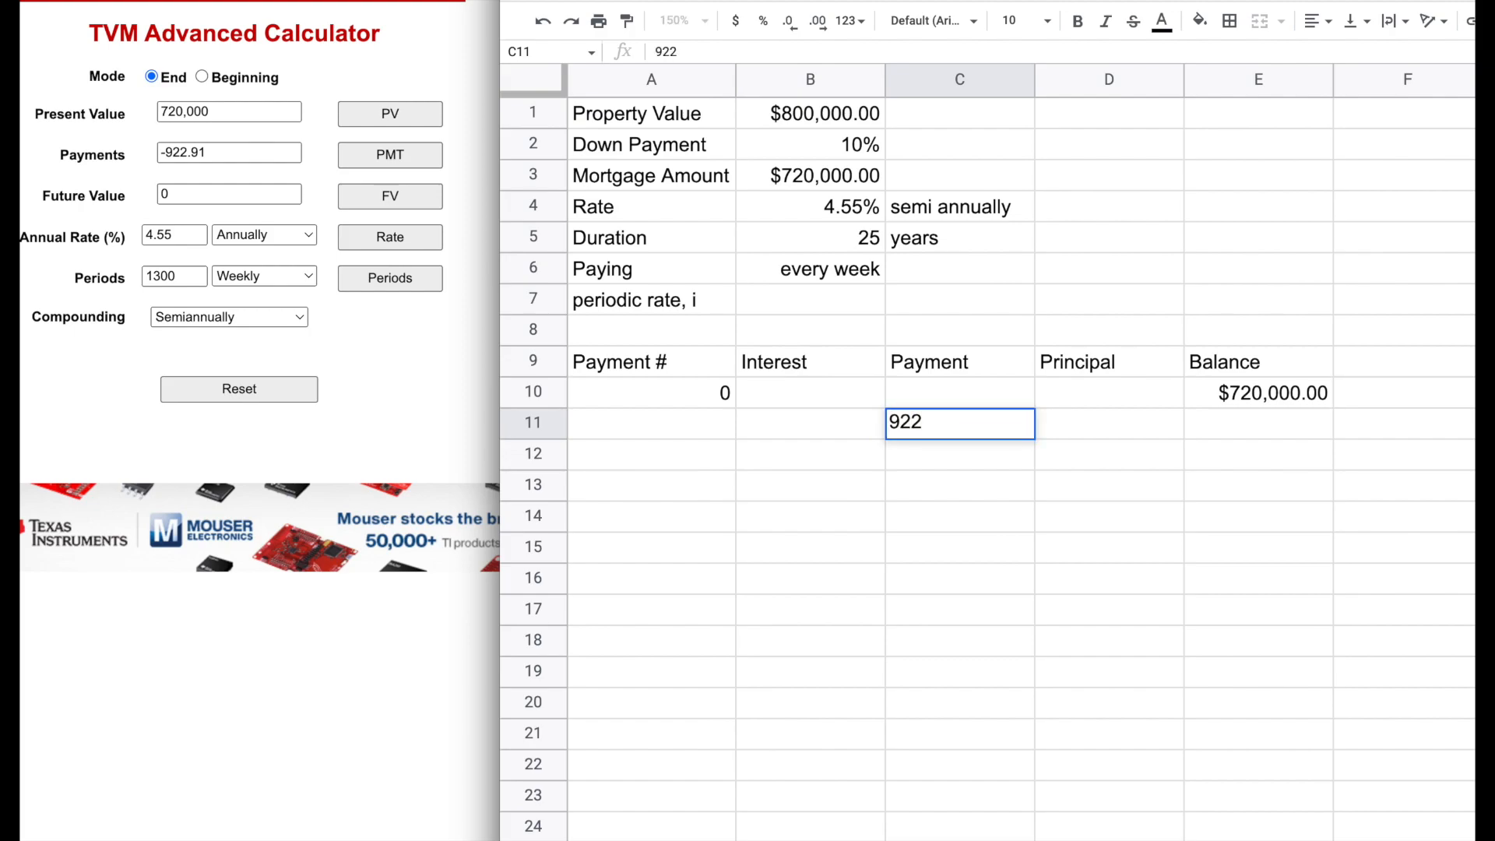
pyautogui.write('.91')
pyautogui.press('Return')
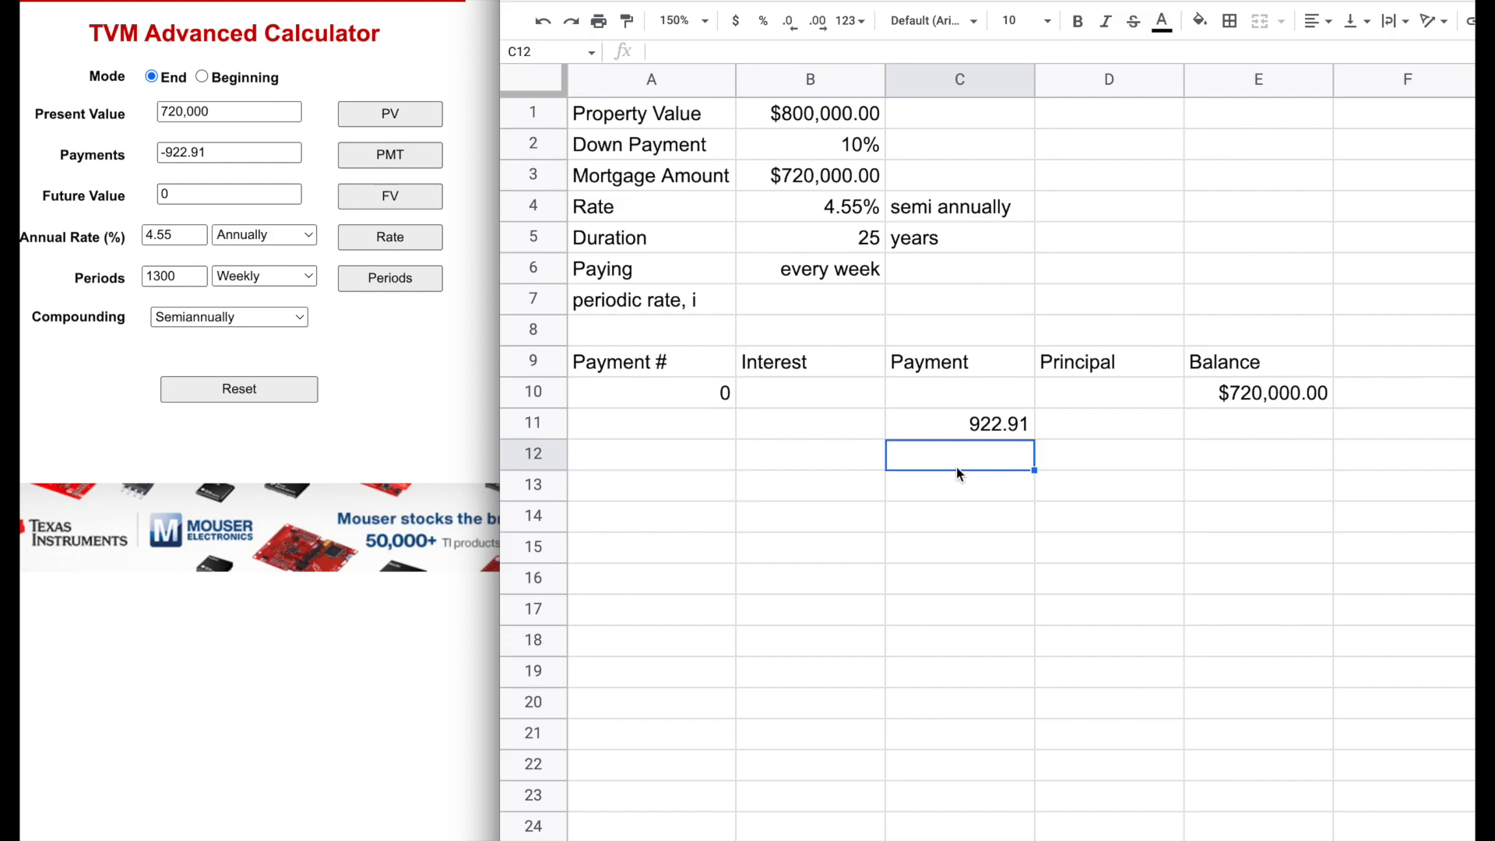
pyautogui.click(980, 435)
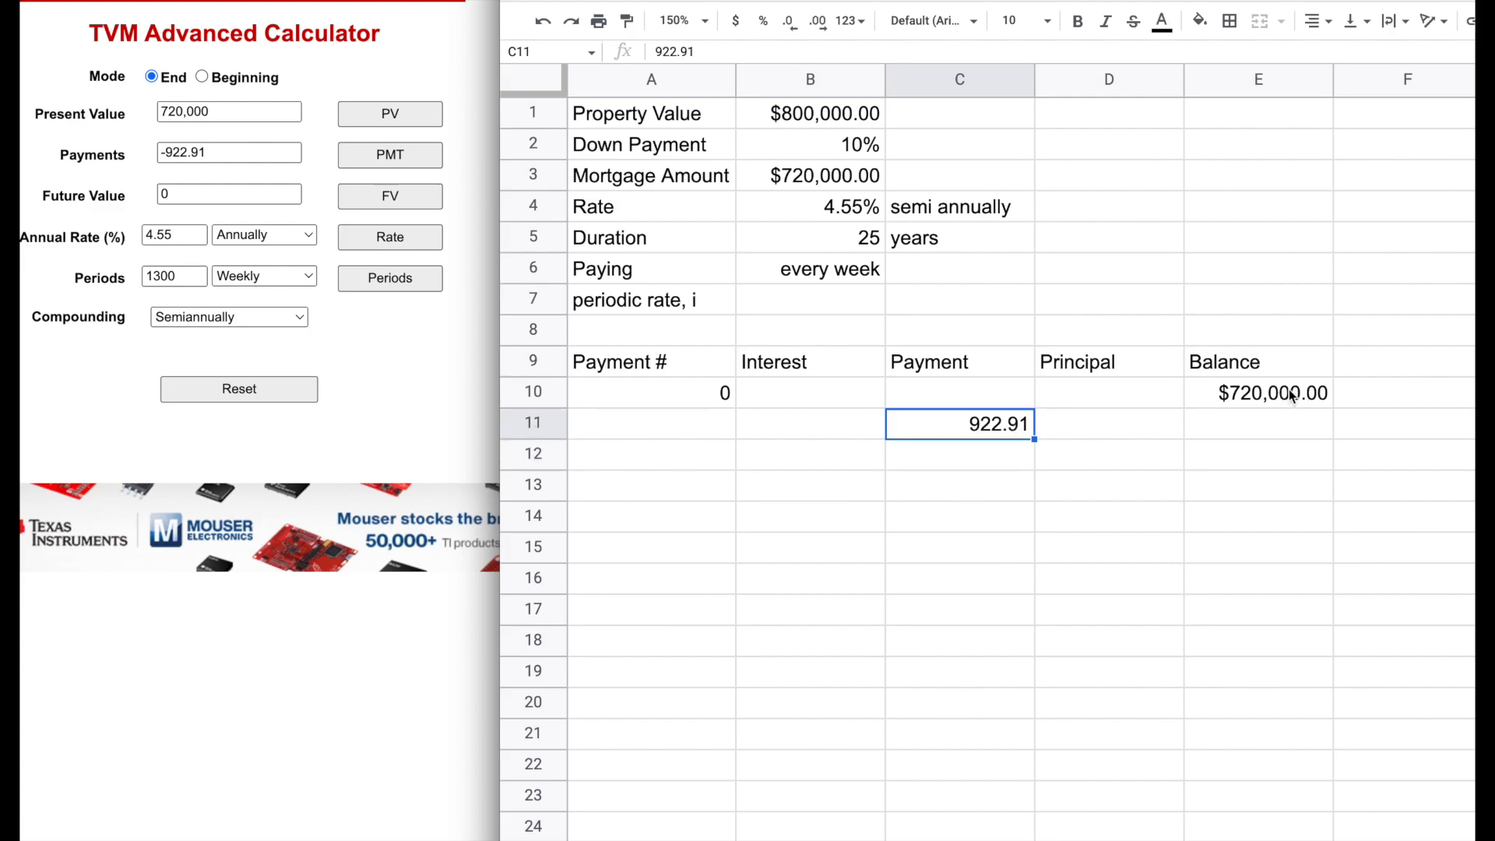
pyautogui.click(708, 419)
pyautogui.write('1')
pyautogui.press('Return')
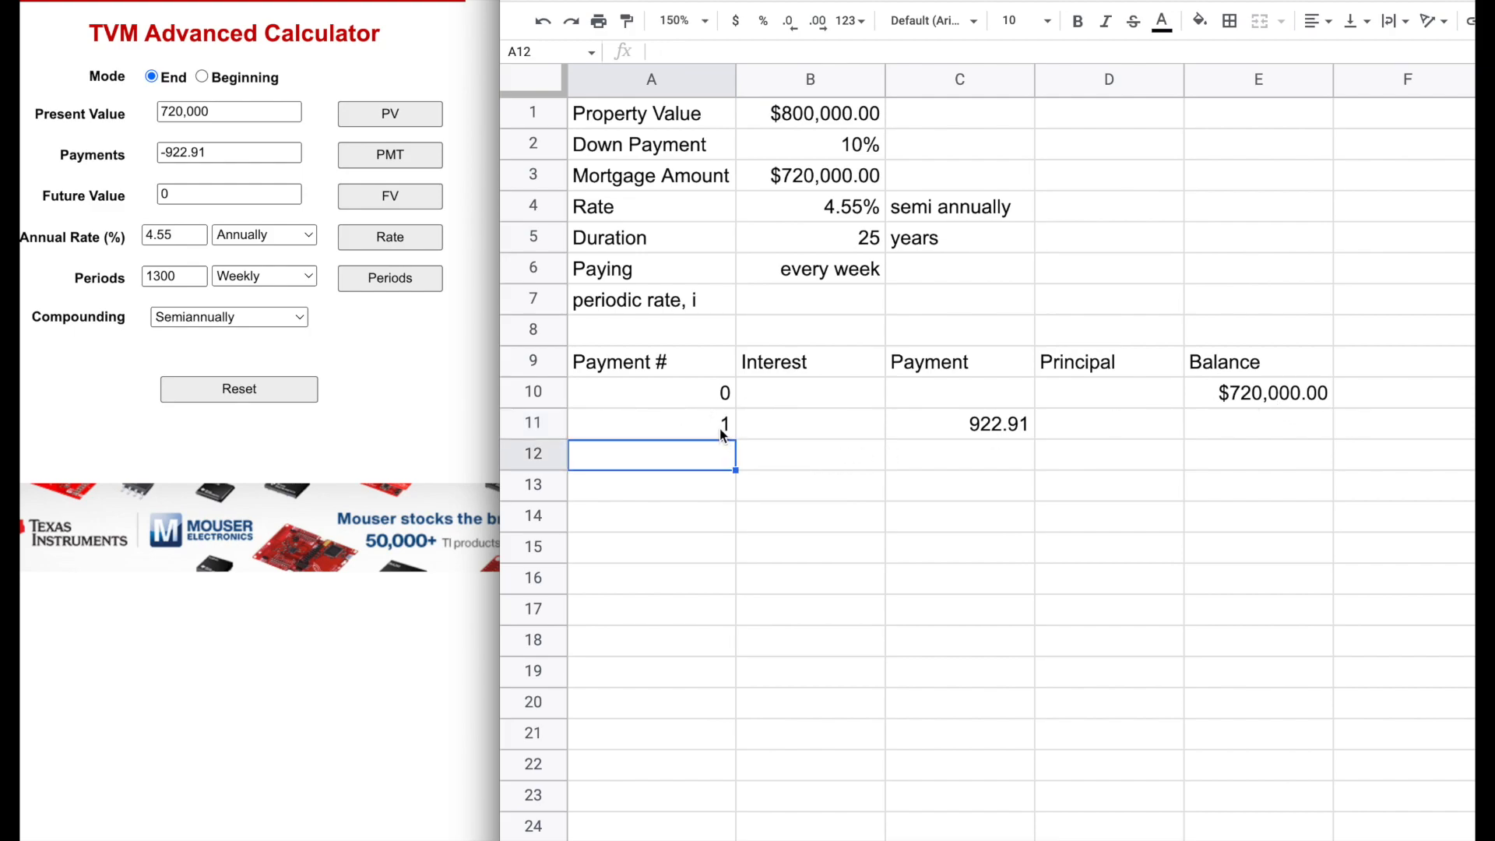
# - Calculate the periodic rate in B7 with the formula =(1+0.0455/2)^(2/52)-1
pyautogui.click(847, 424)
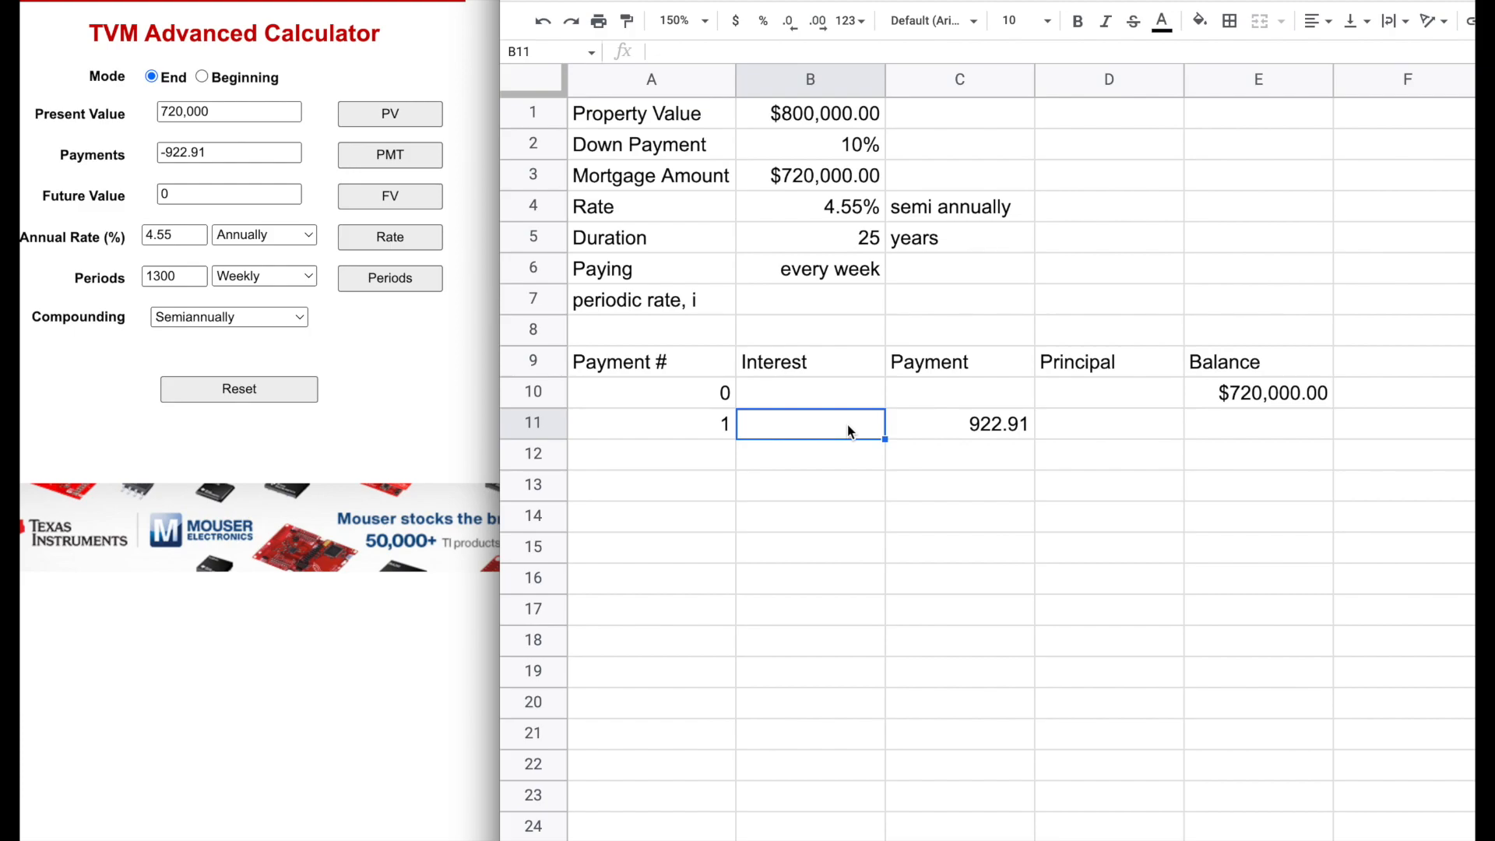
pyautogui.click(773, 304)
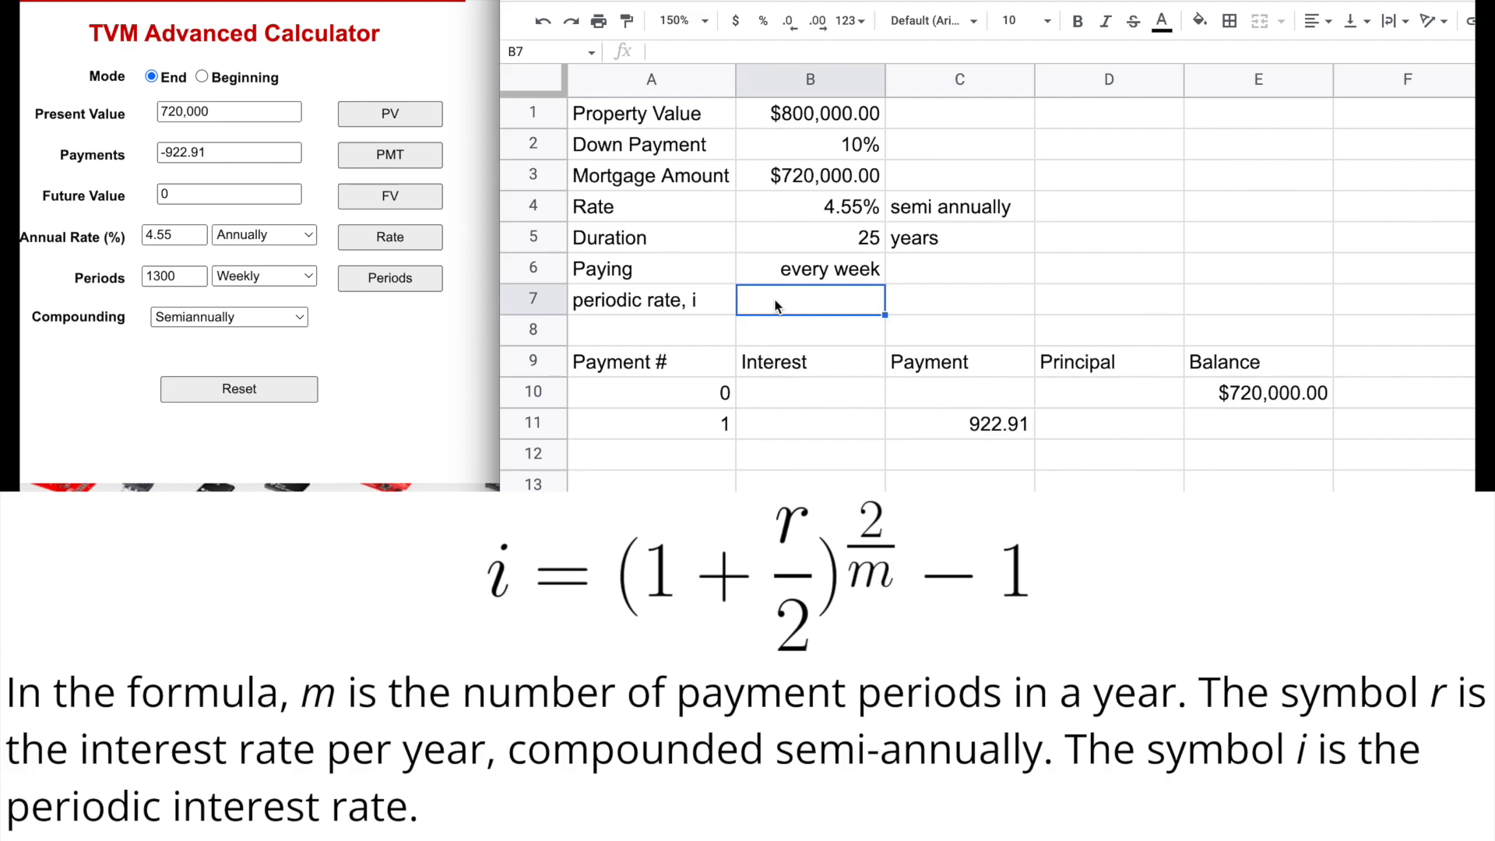
pyautogui.write('=')
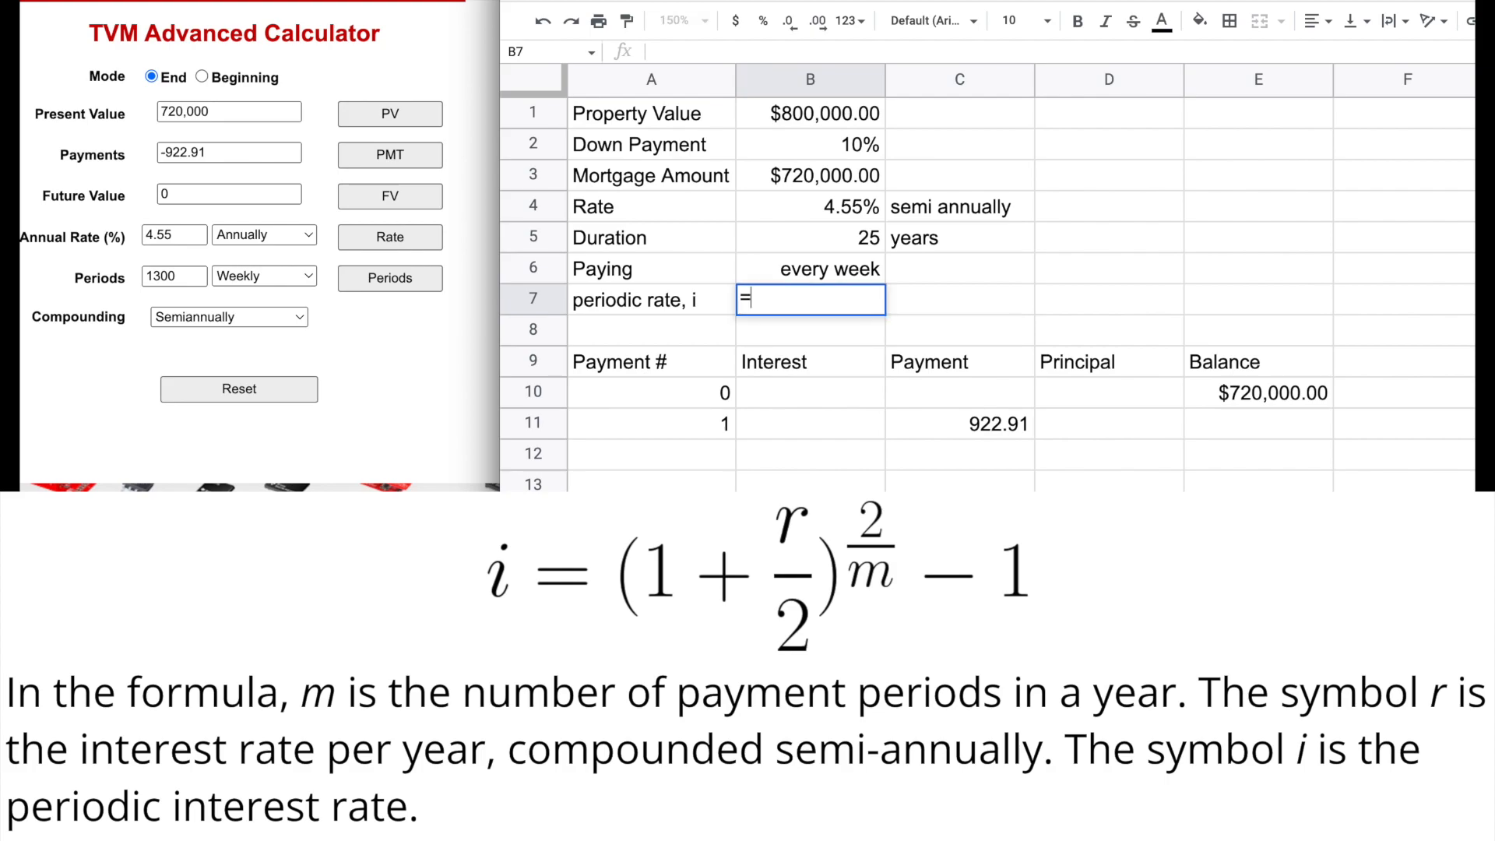
pyautogui.write('(1+0.04')
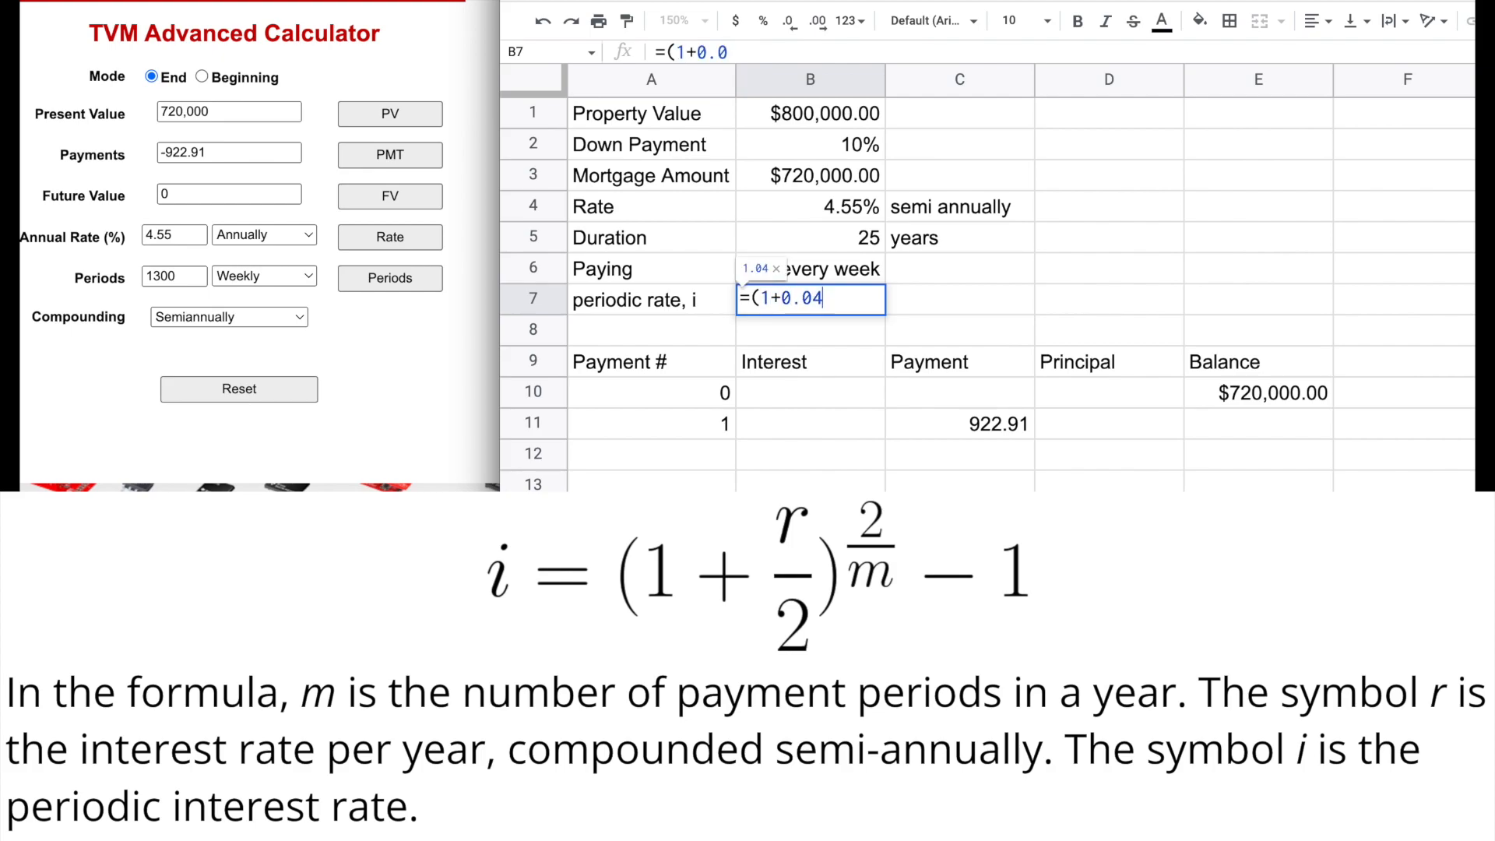
pyautogui.write('55')
pyautogui.write('/2')
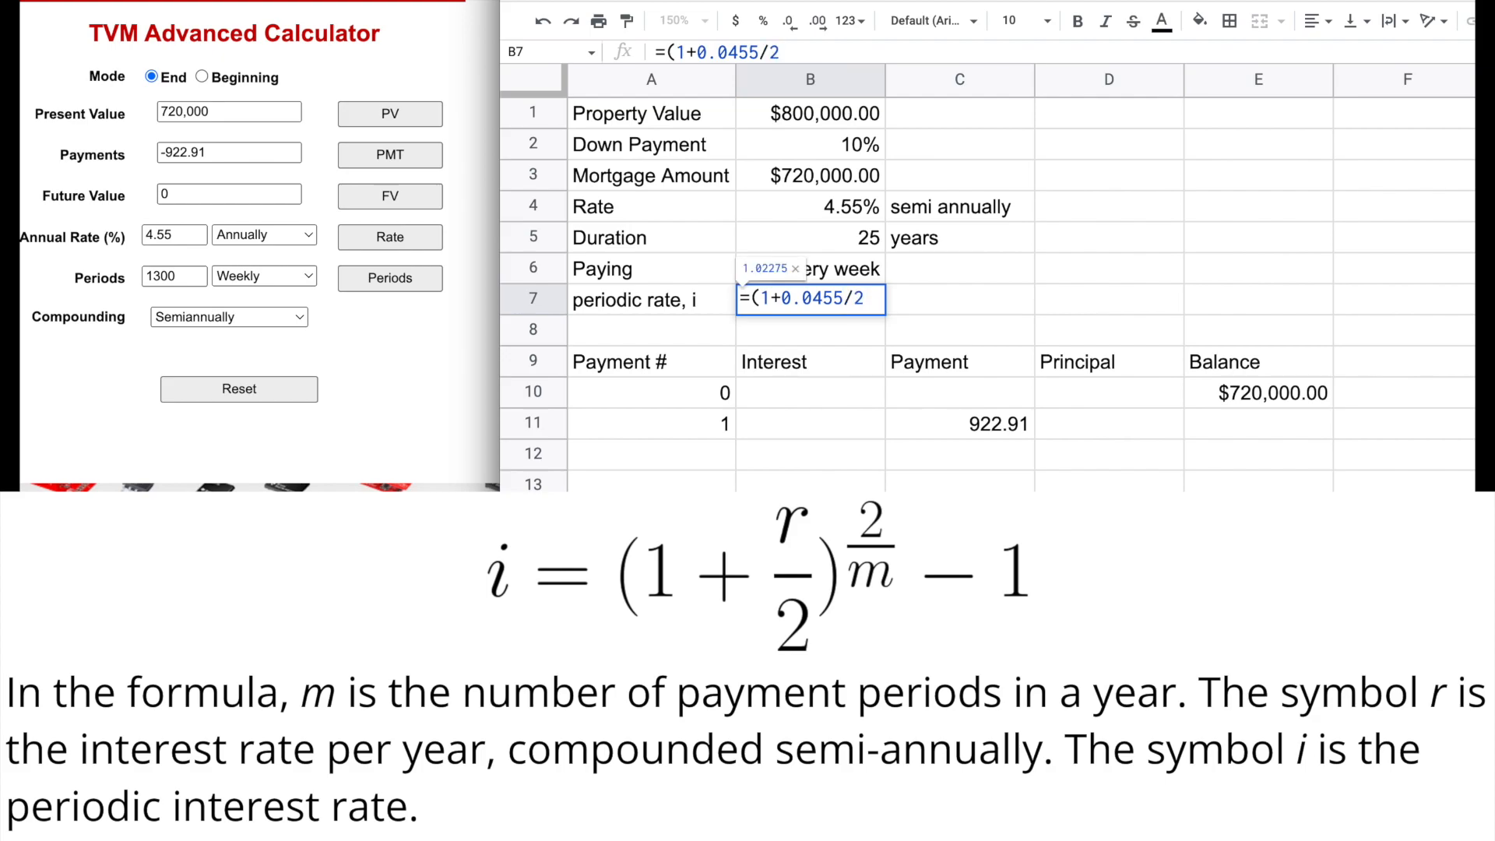
pyautogui.write(')')
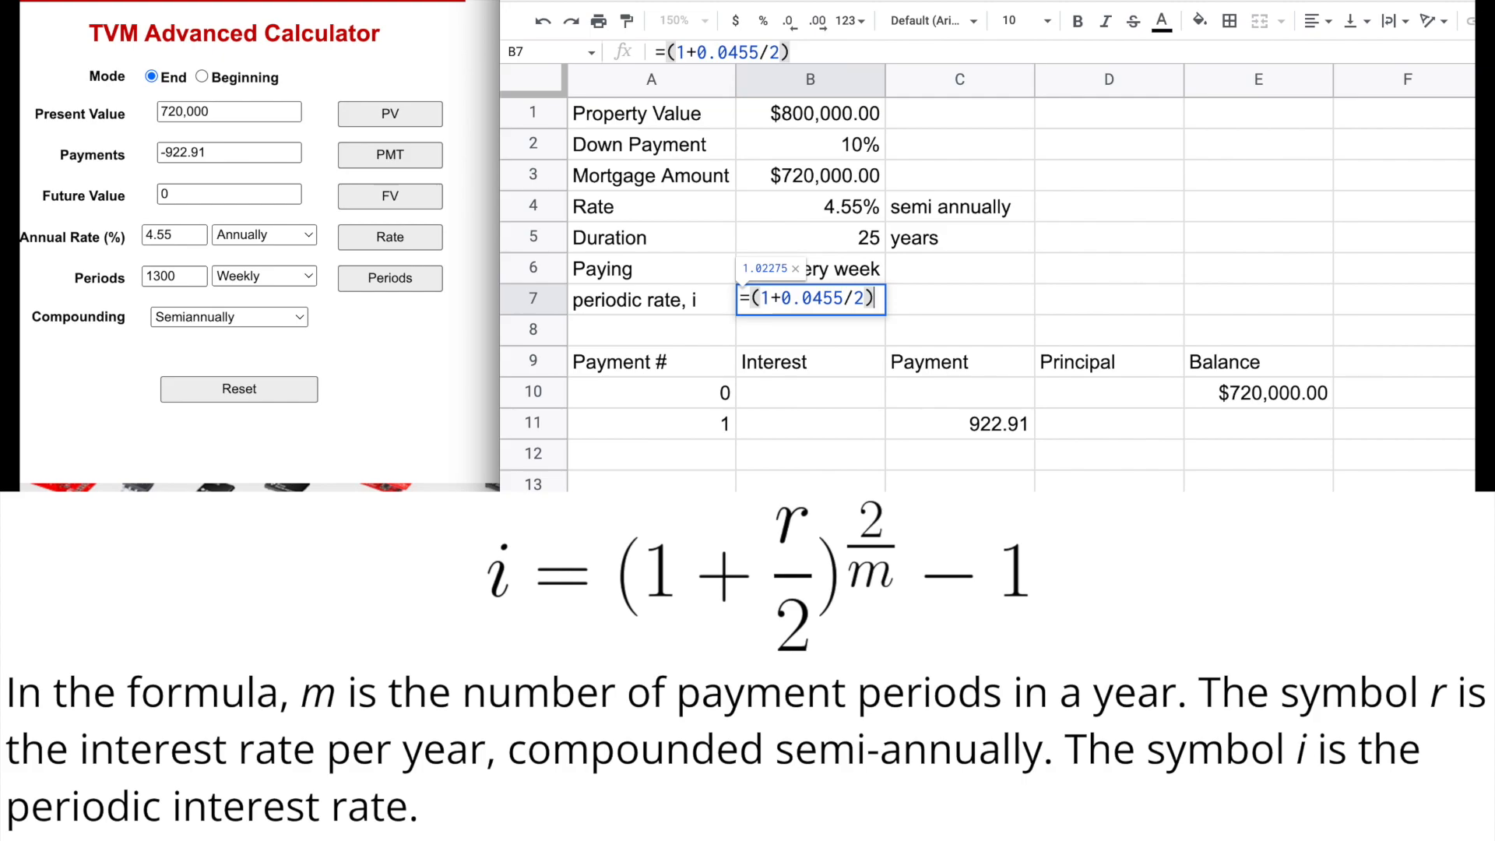
pyautogui.write('^')
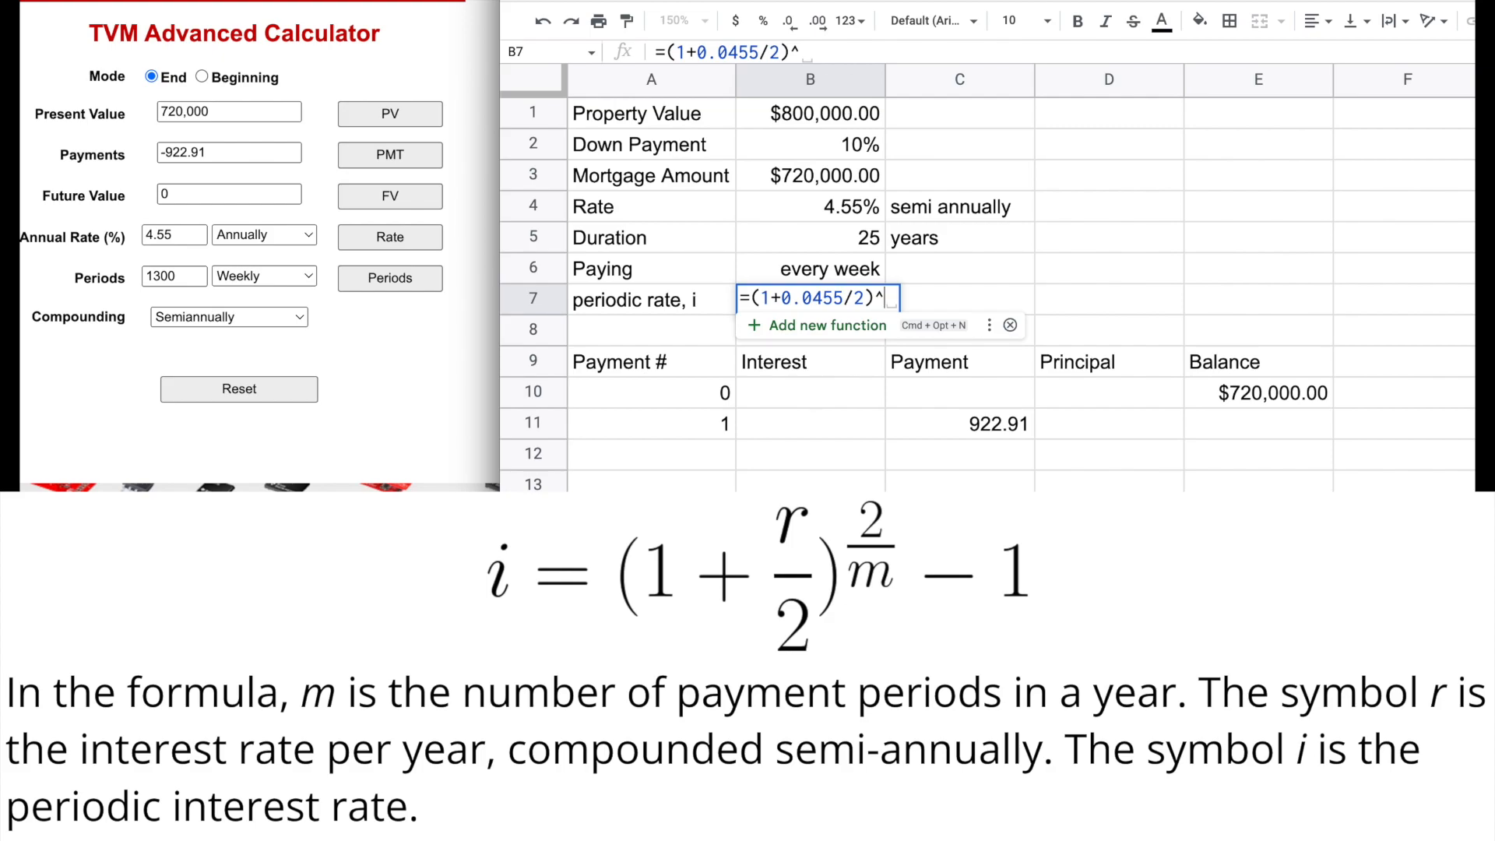
pyautogui.write('(2')
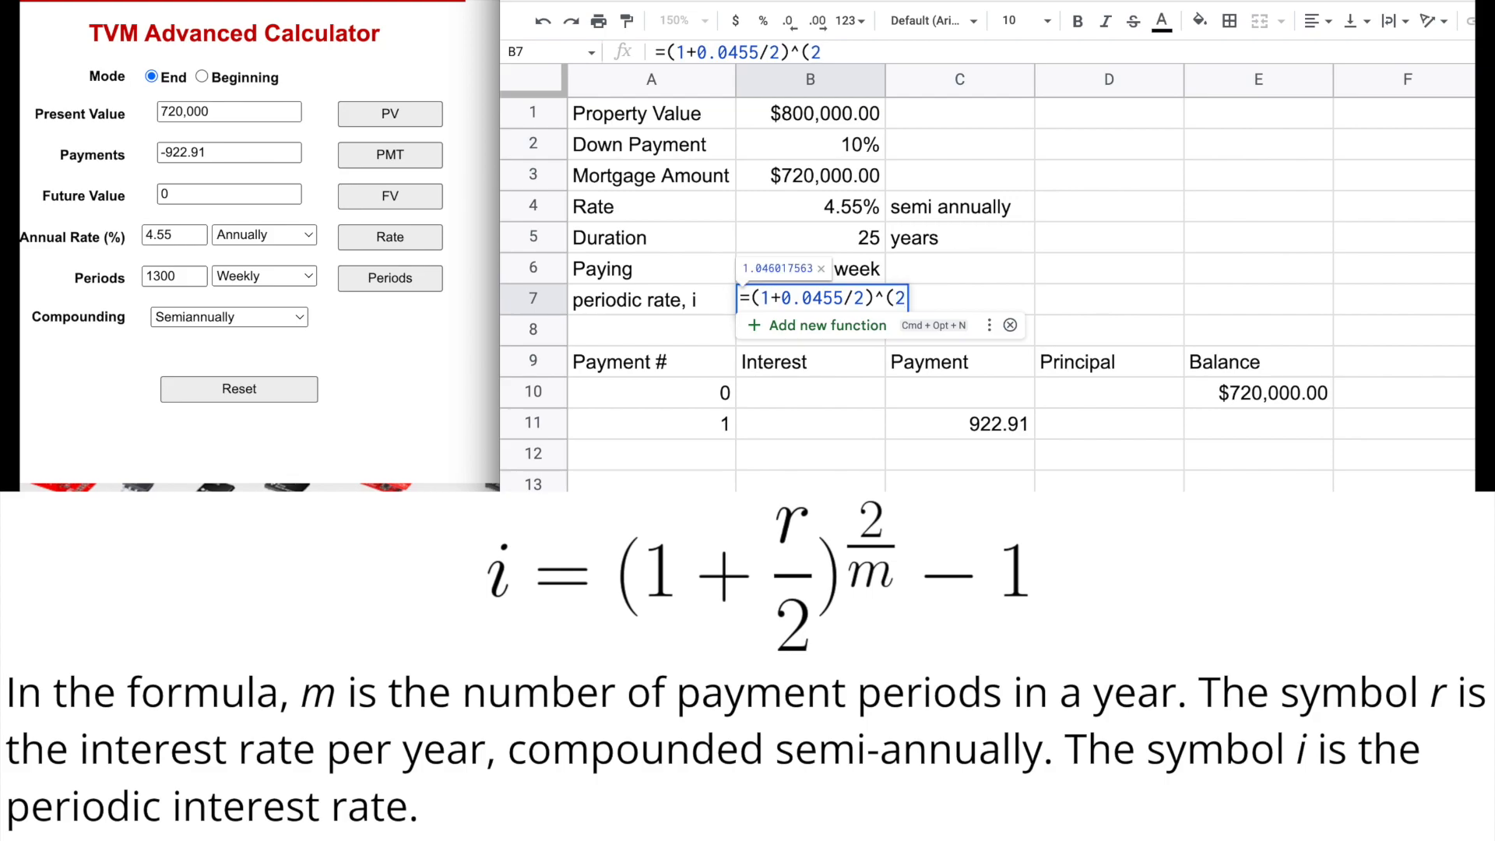
pyautogui.write('/')
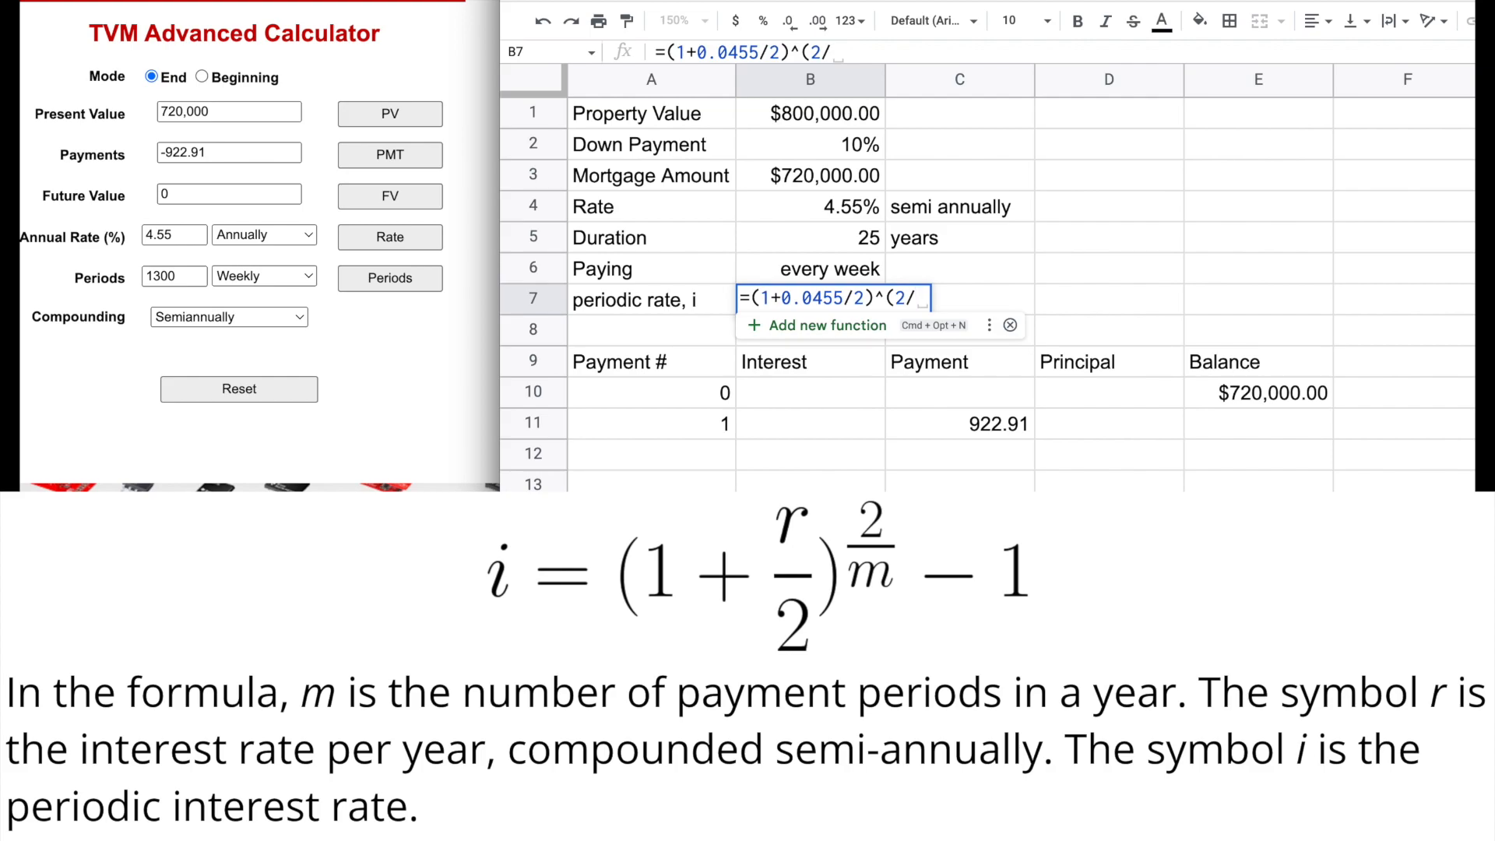
pyautogui.write('52')
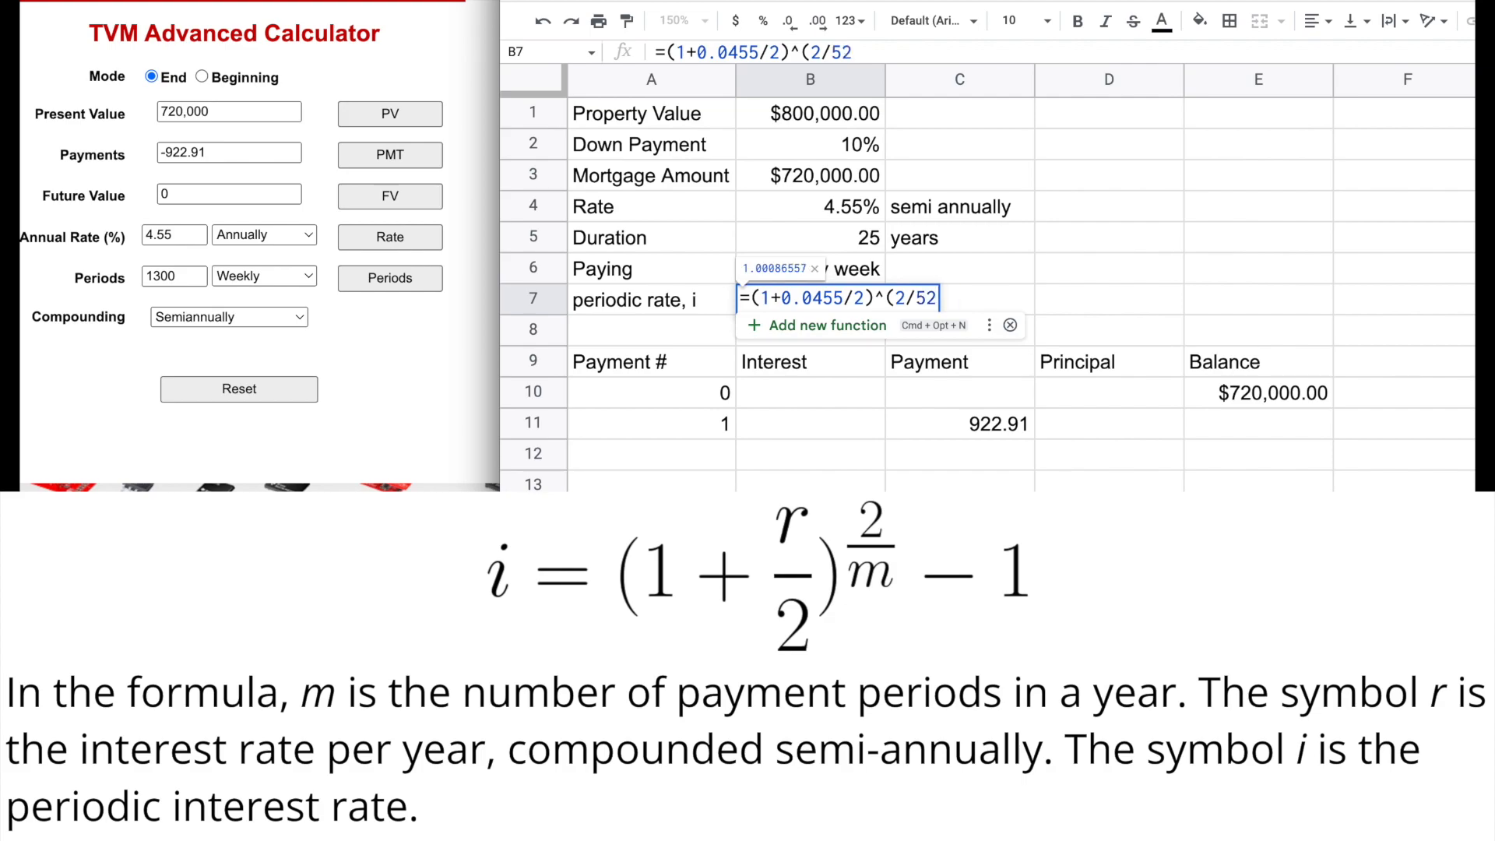
pyautogui.write(')')
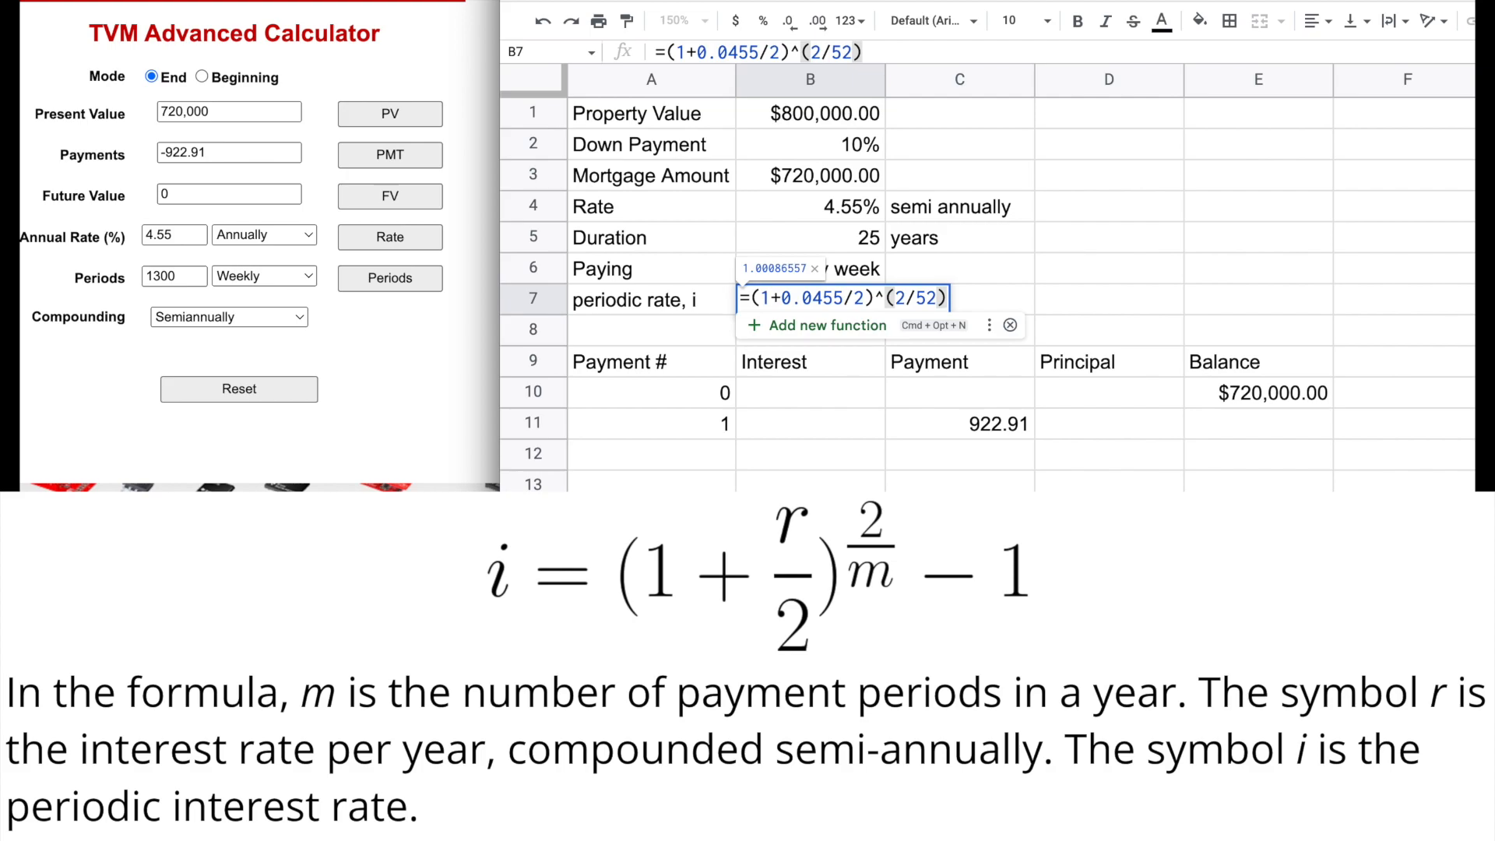
pyautogui.write('-1')
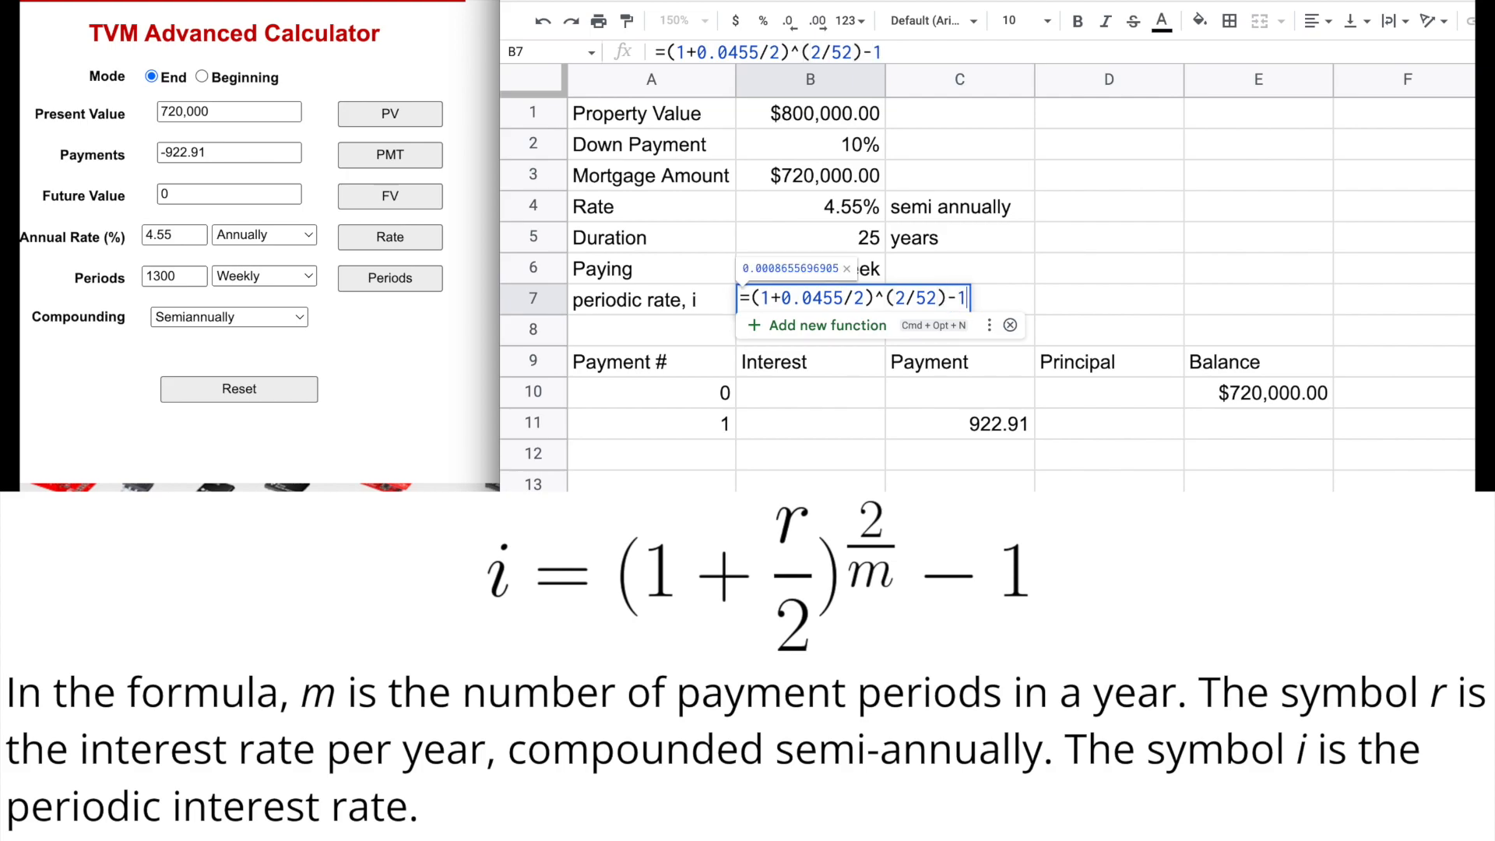
pyautogui.press('Return')
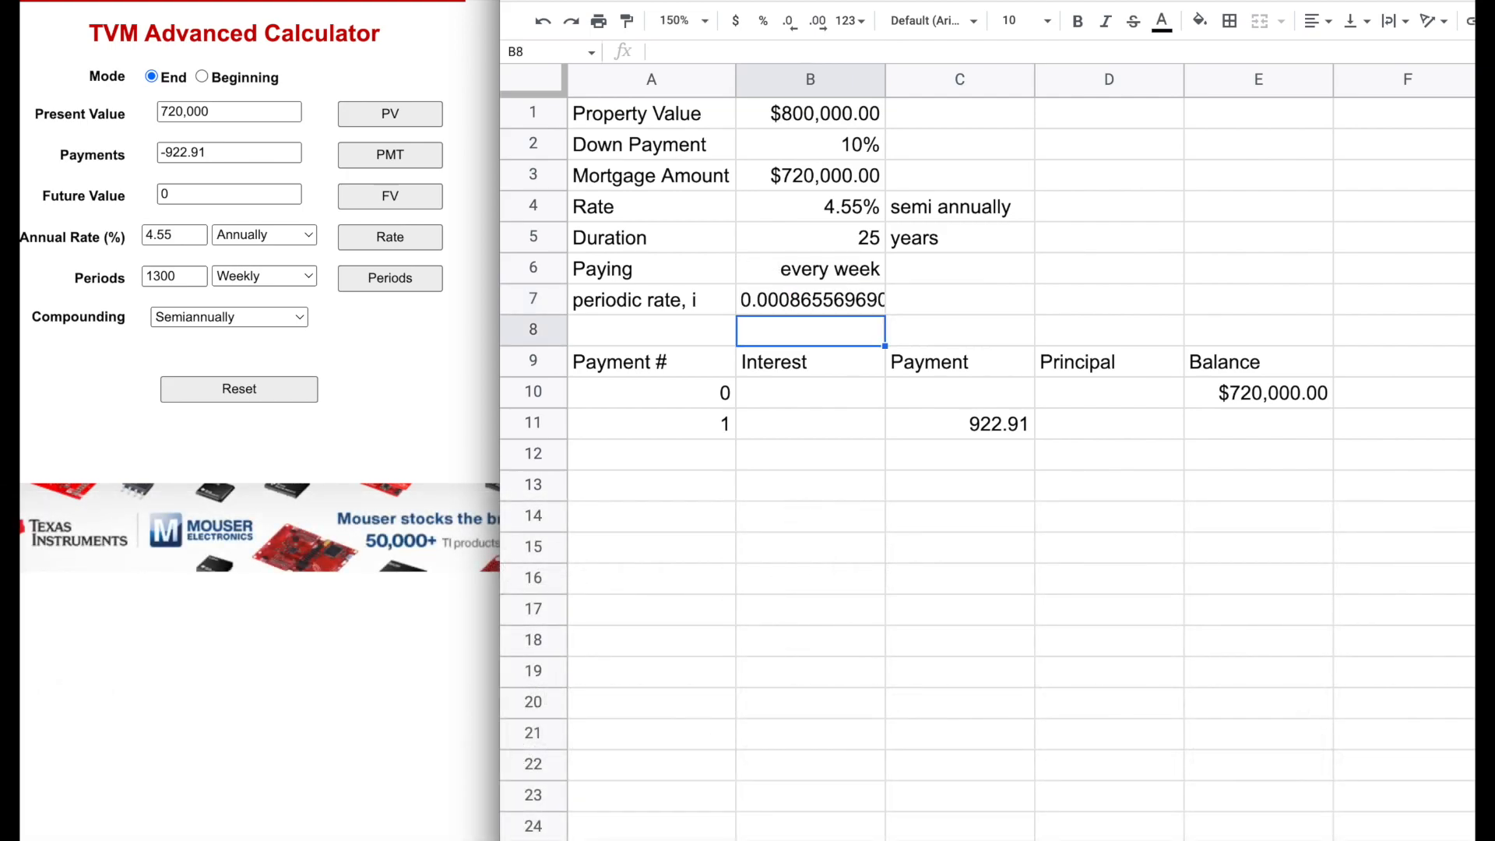
pyautogui.click(855, 305)
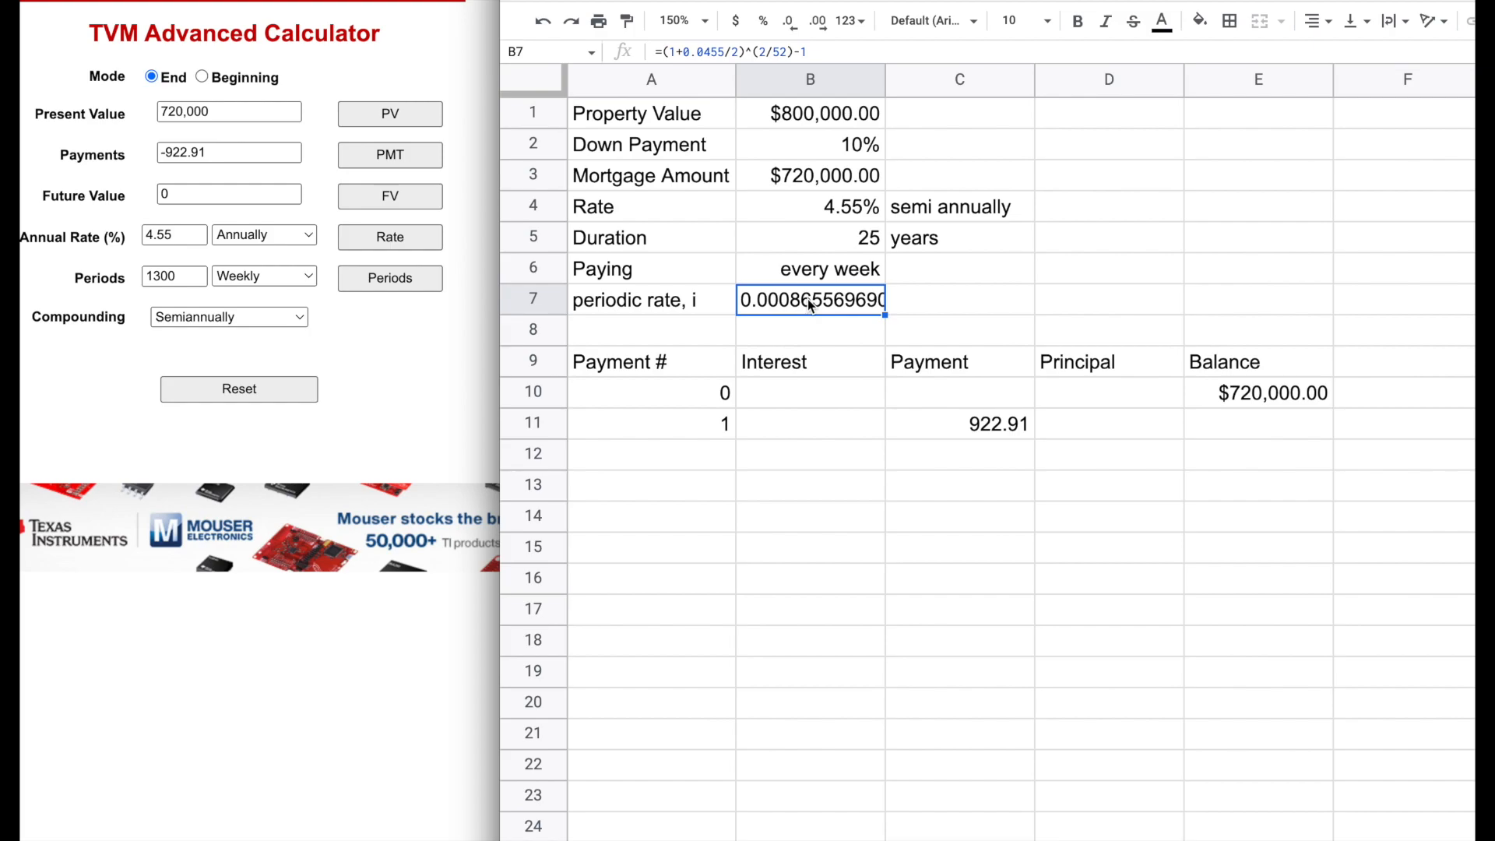
pyautogui.click(801, 420)
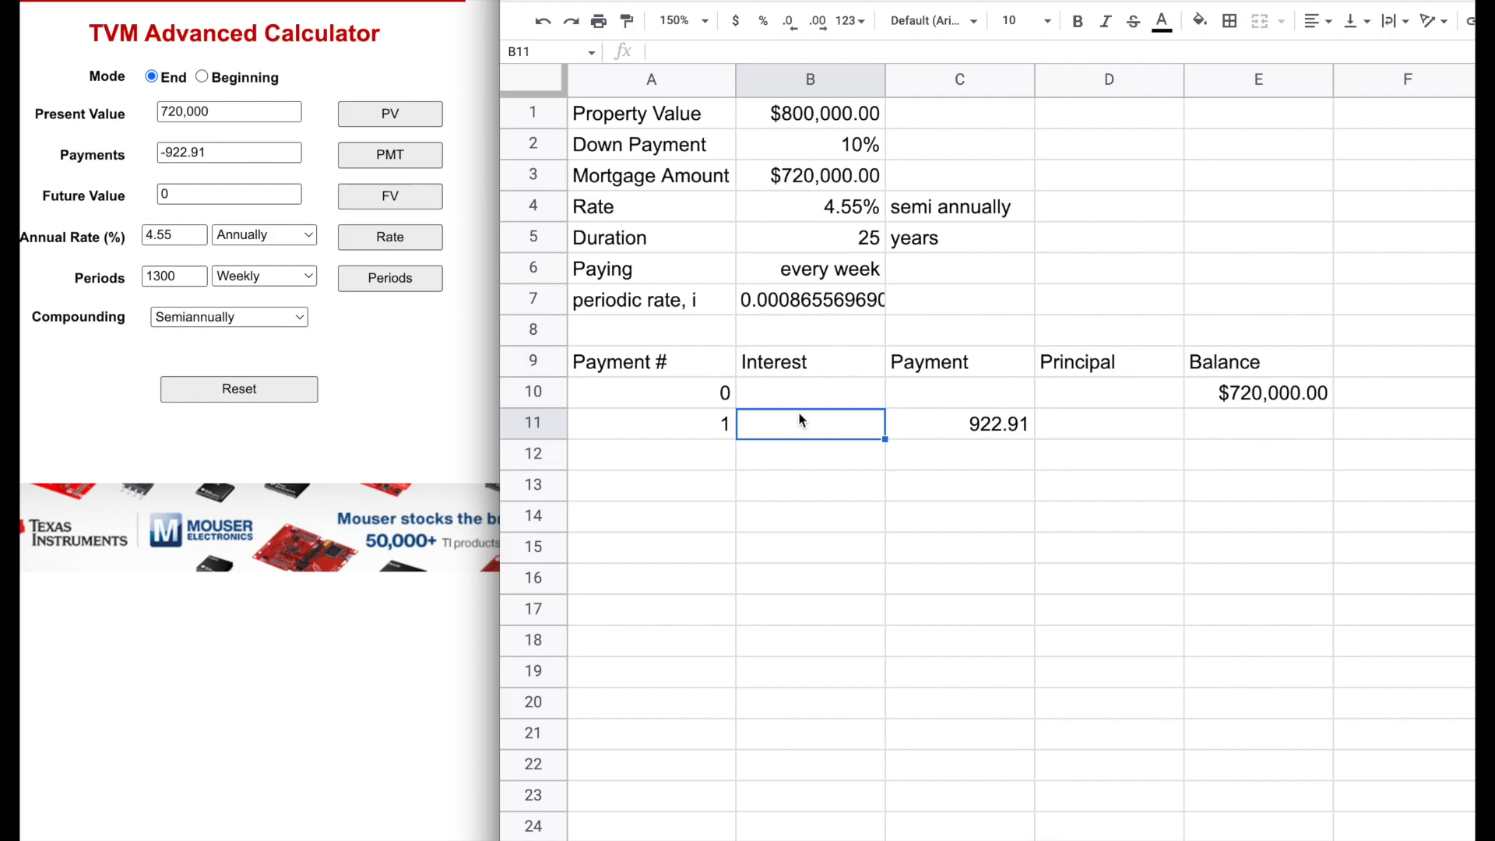
pyautogui.write('=')
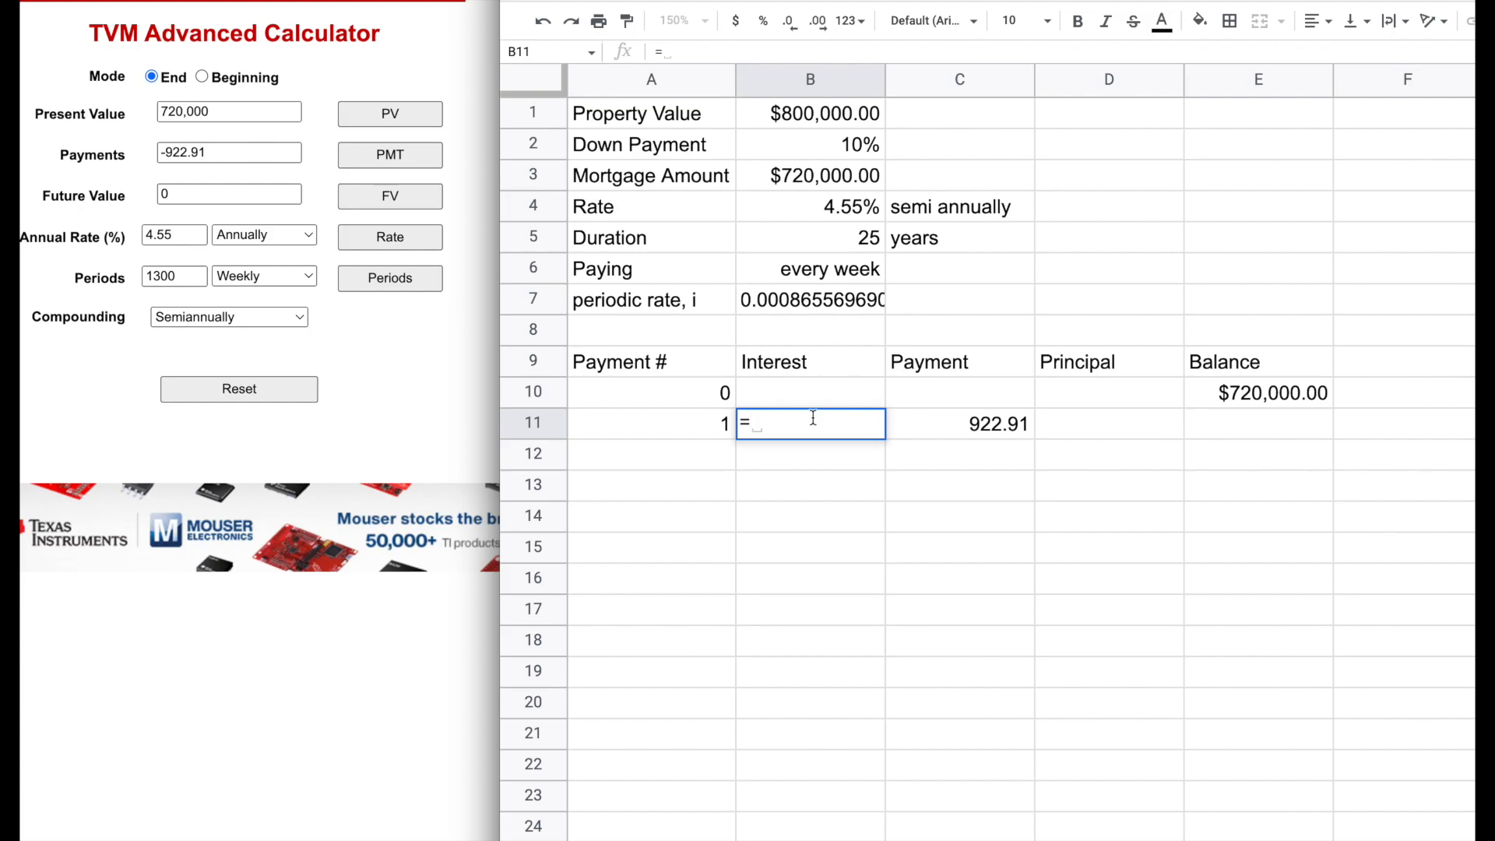
pyautogui.click(1297, 391)
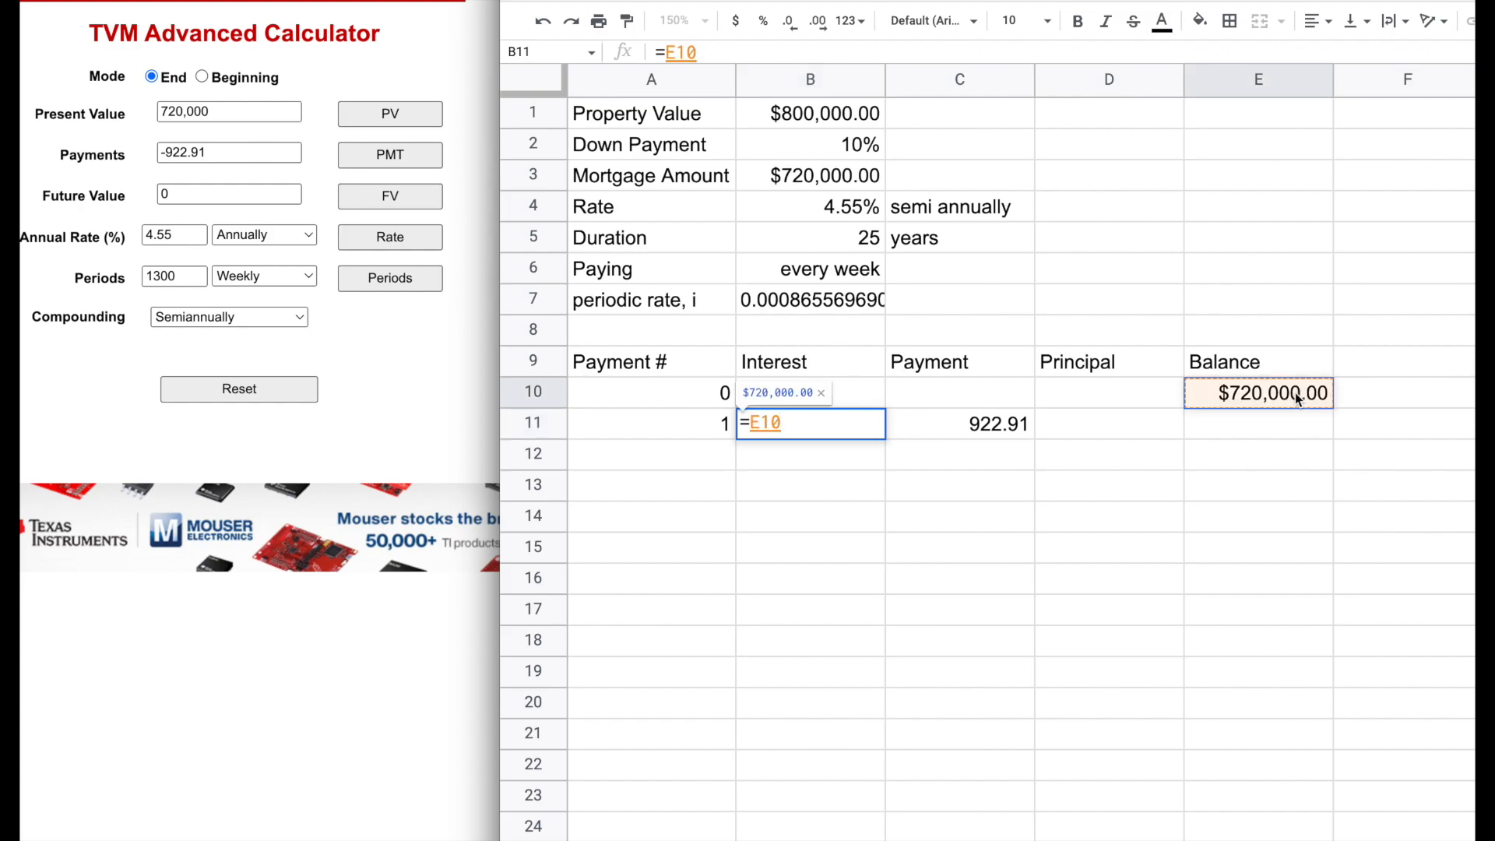
pyautogui.write('*')
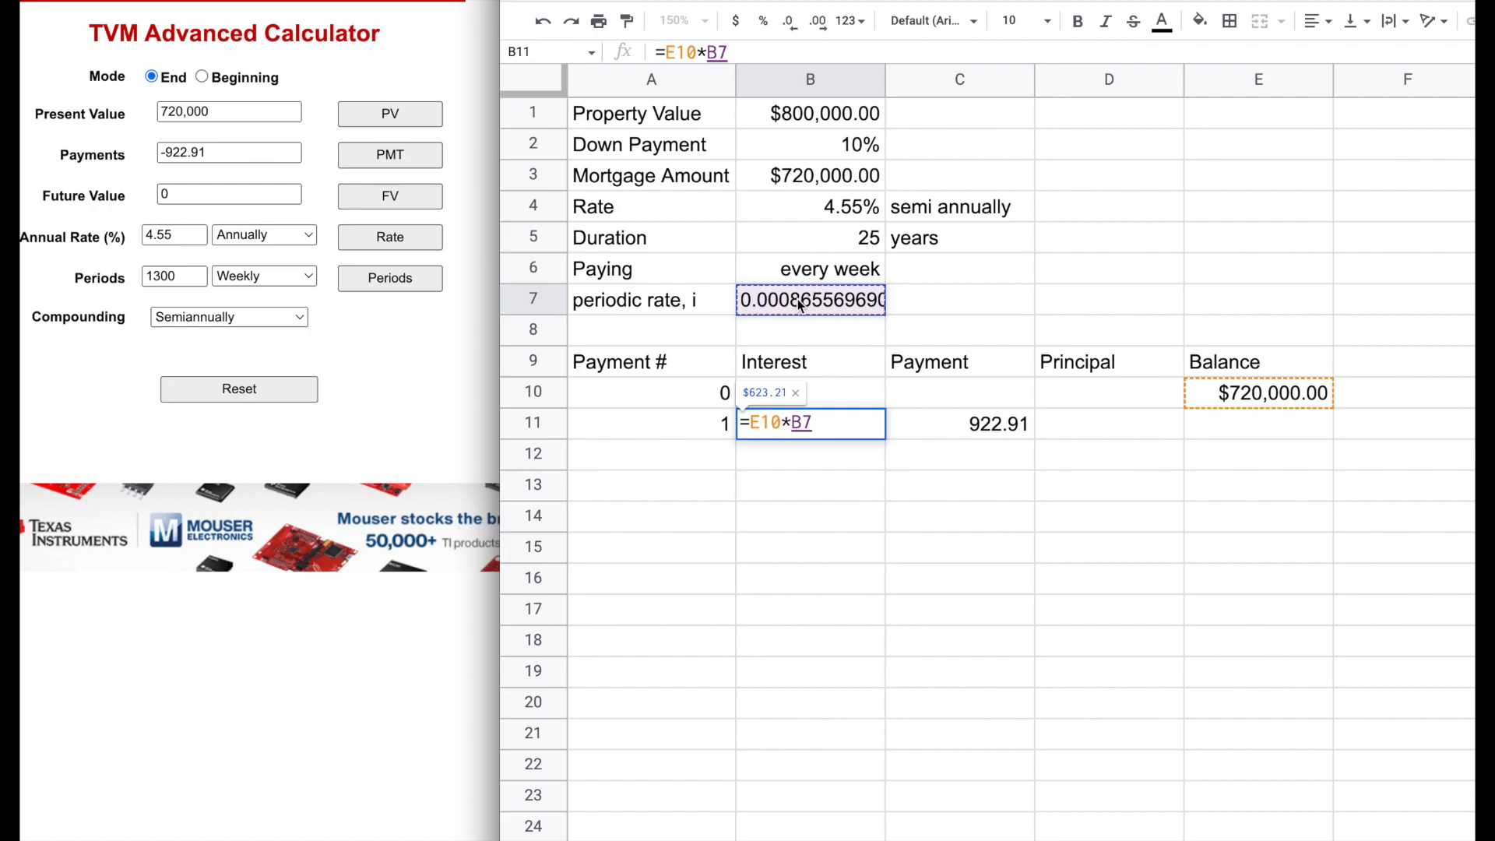
pyautogui.press('BackSpace')
pyautogui.press('BackSpace')
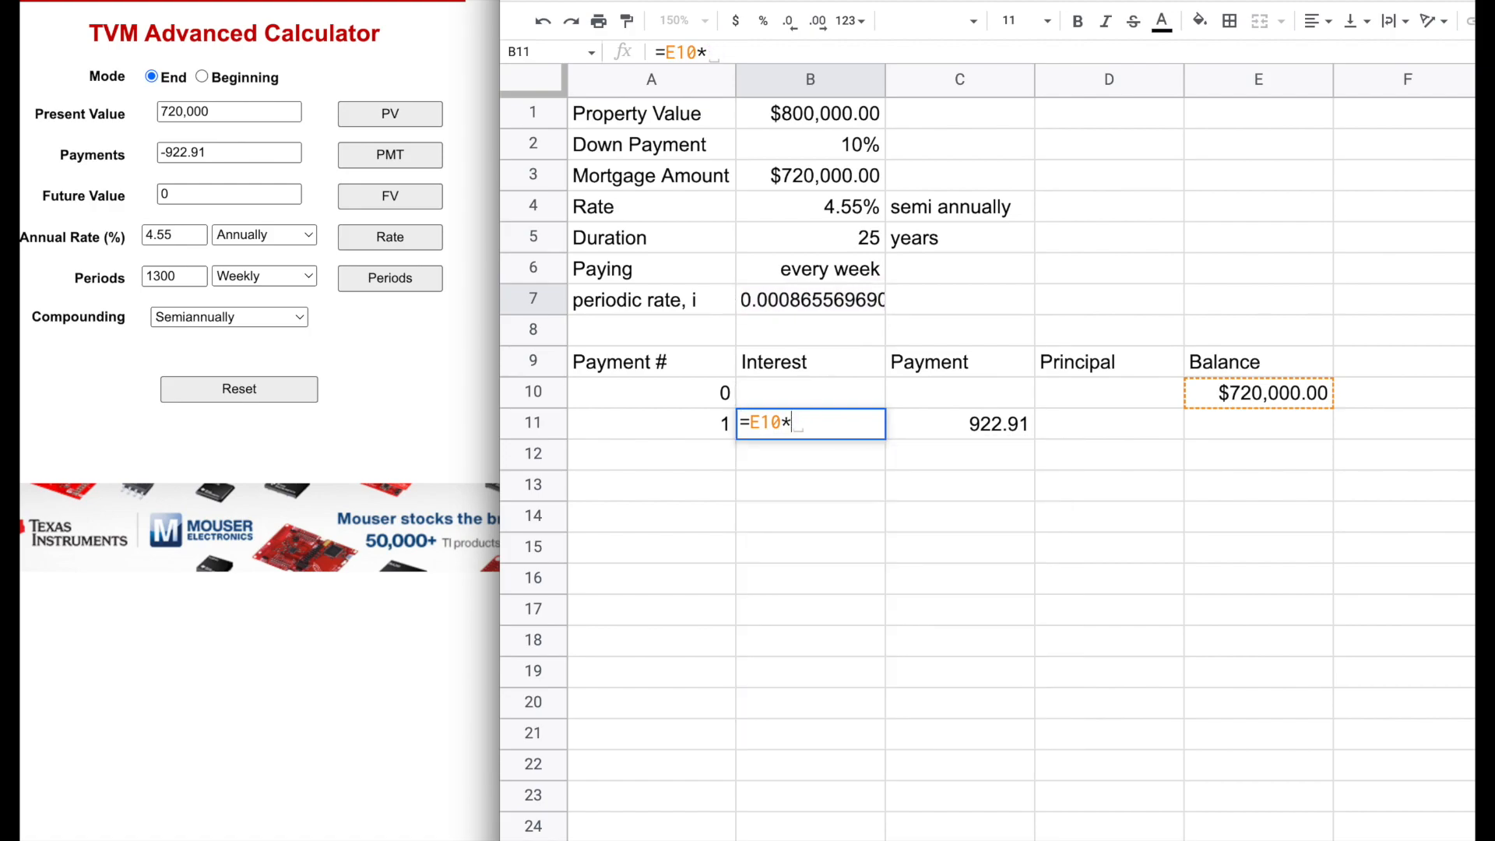
pyautogui.press('Escape')
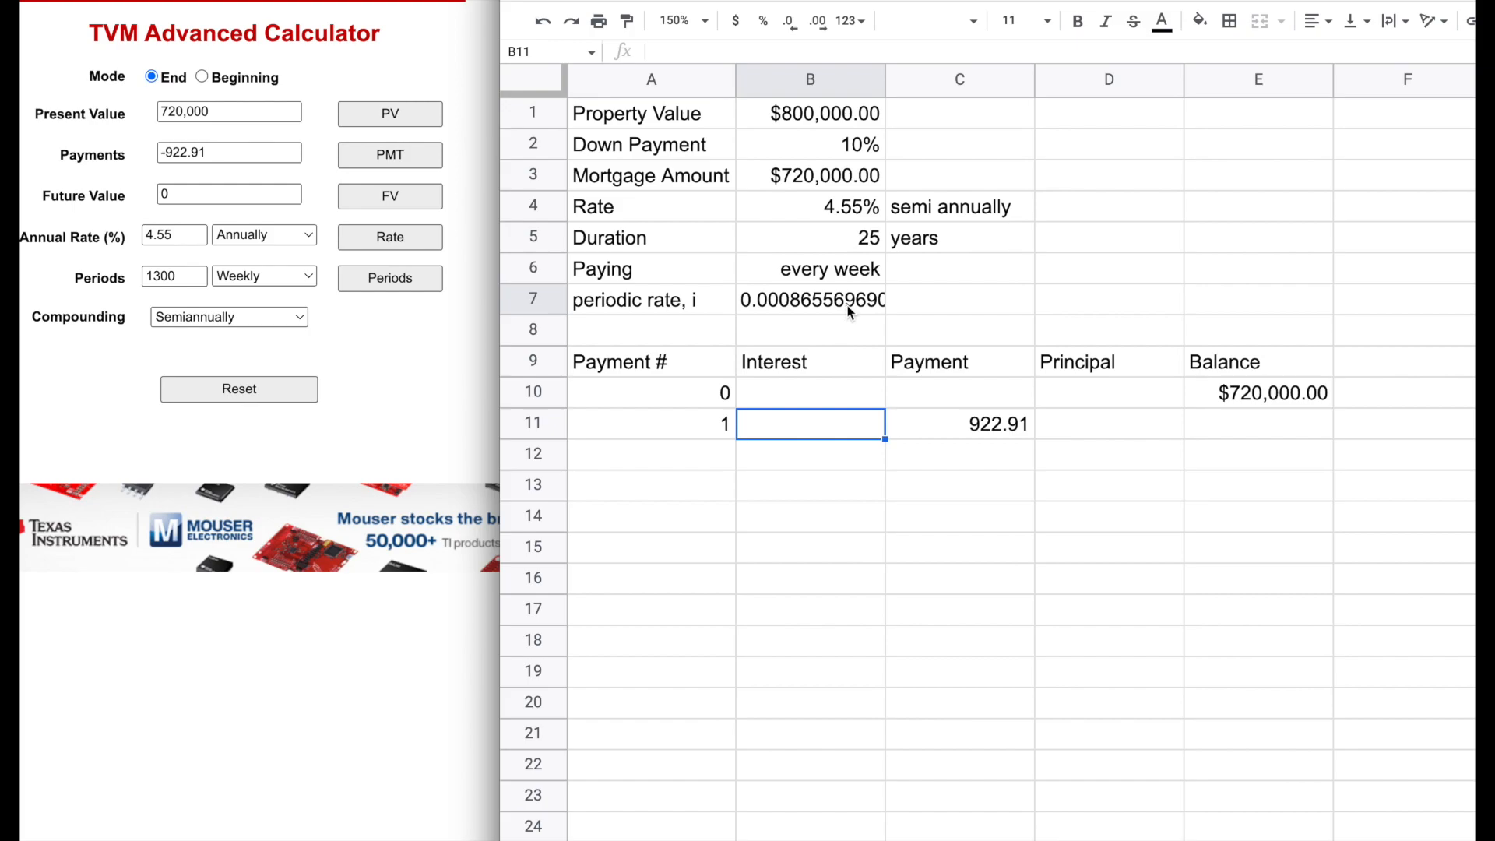
# - Calculate the first payment's interest in B11 with the formula =E10*0.0008656
pyautogui.click(847, 307)
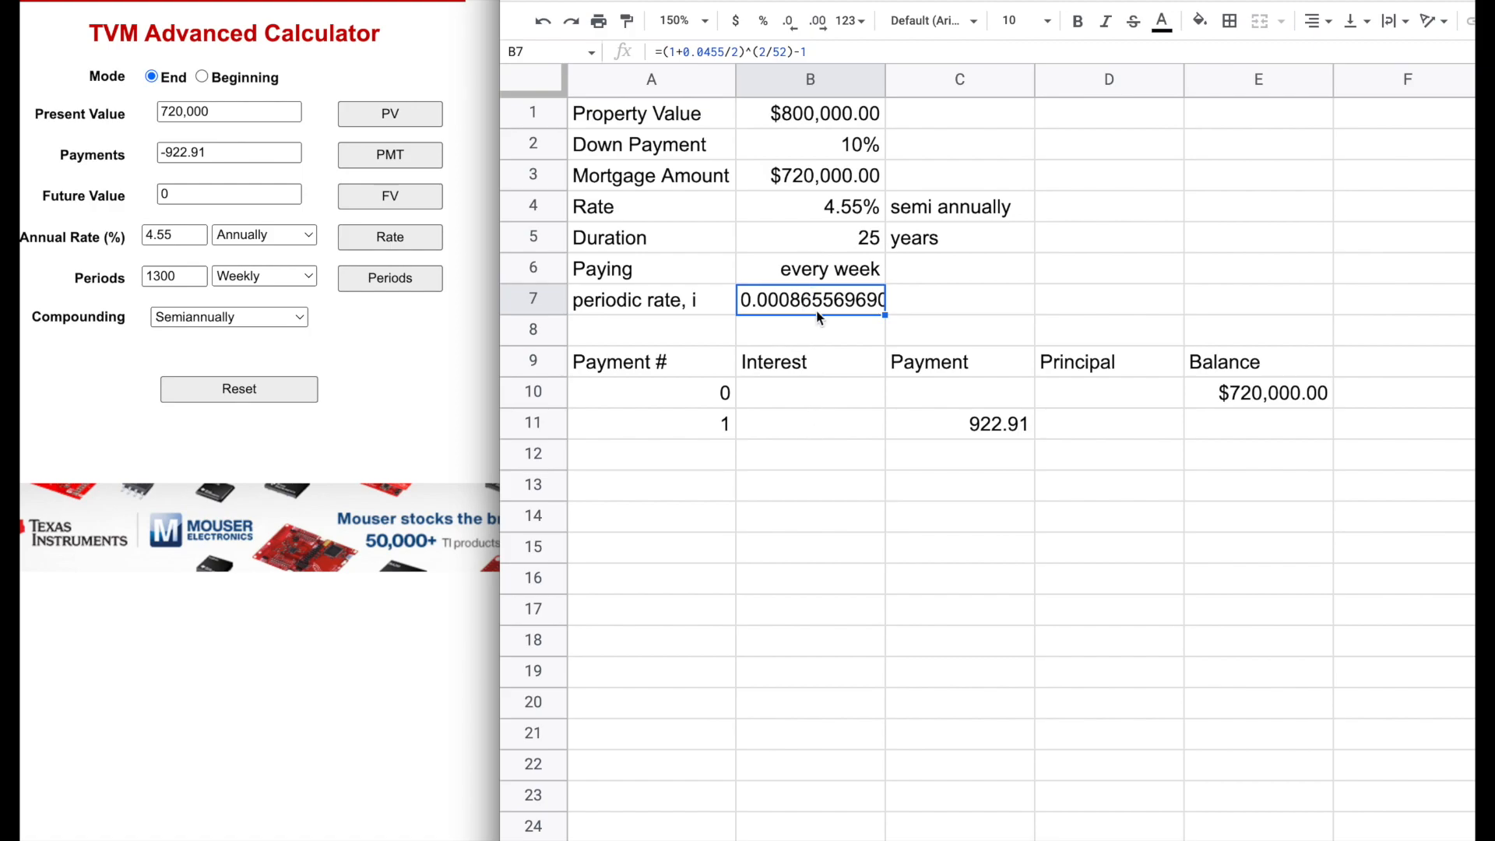
pyautogui.click(811, 420)
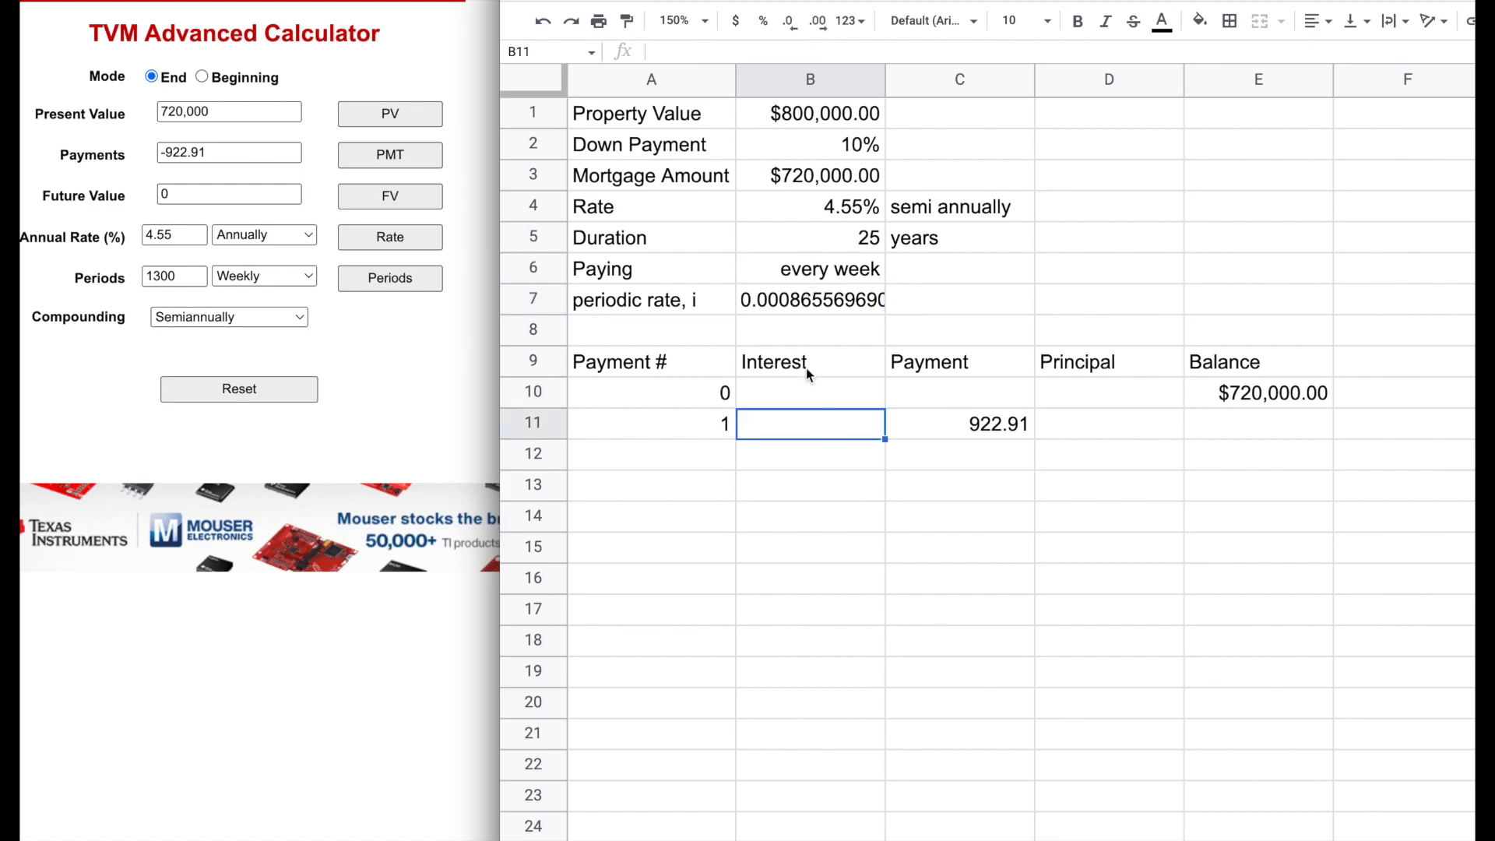
pyautogui.click(770, 302)
pyautogui.click(784, 422)
pyautogui.write('=')
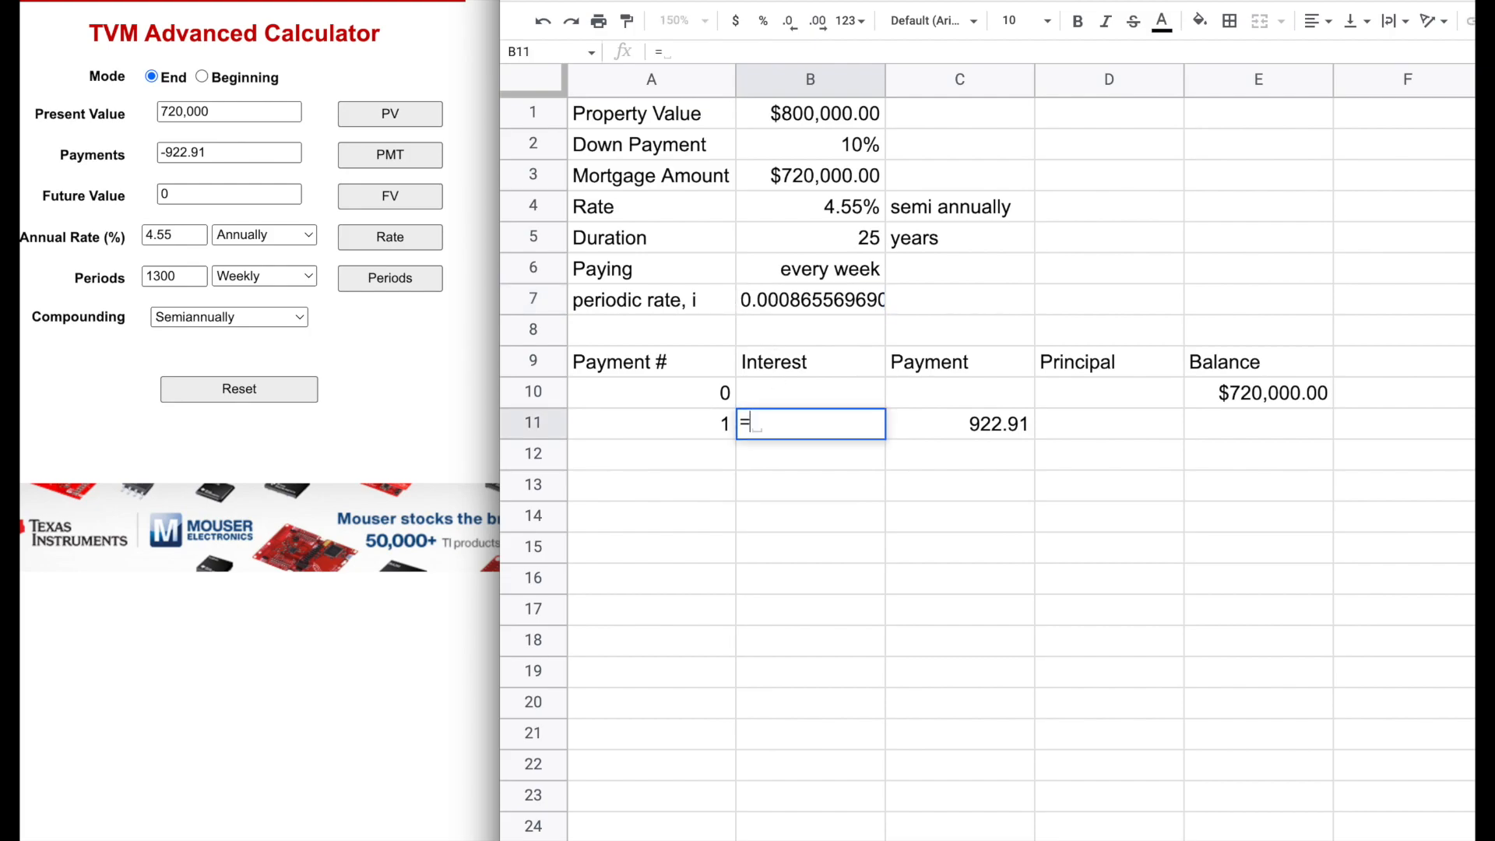
pyautogui.click(1238, 394)
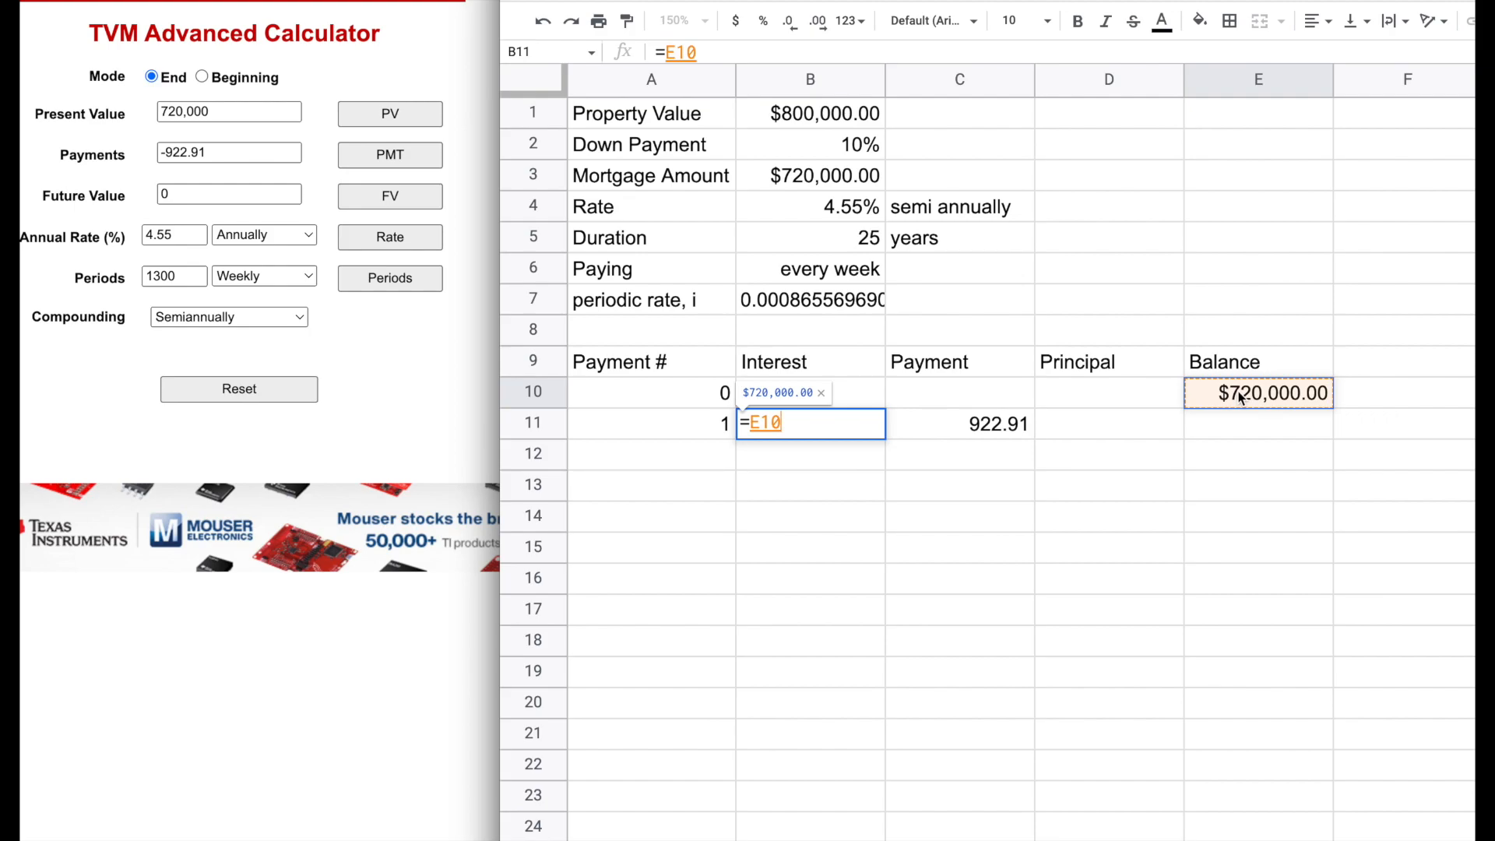
pyautogui.write('*')
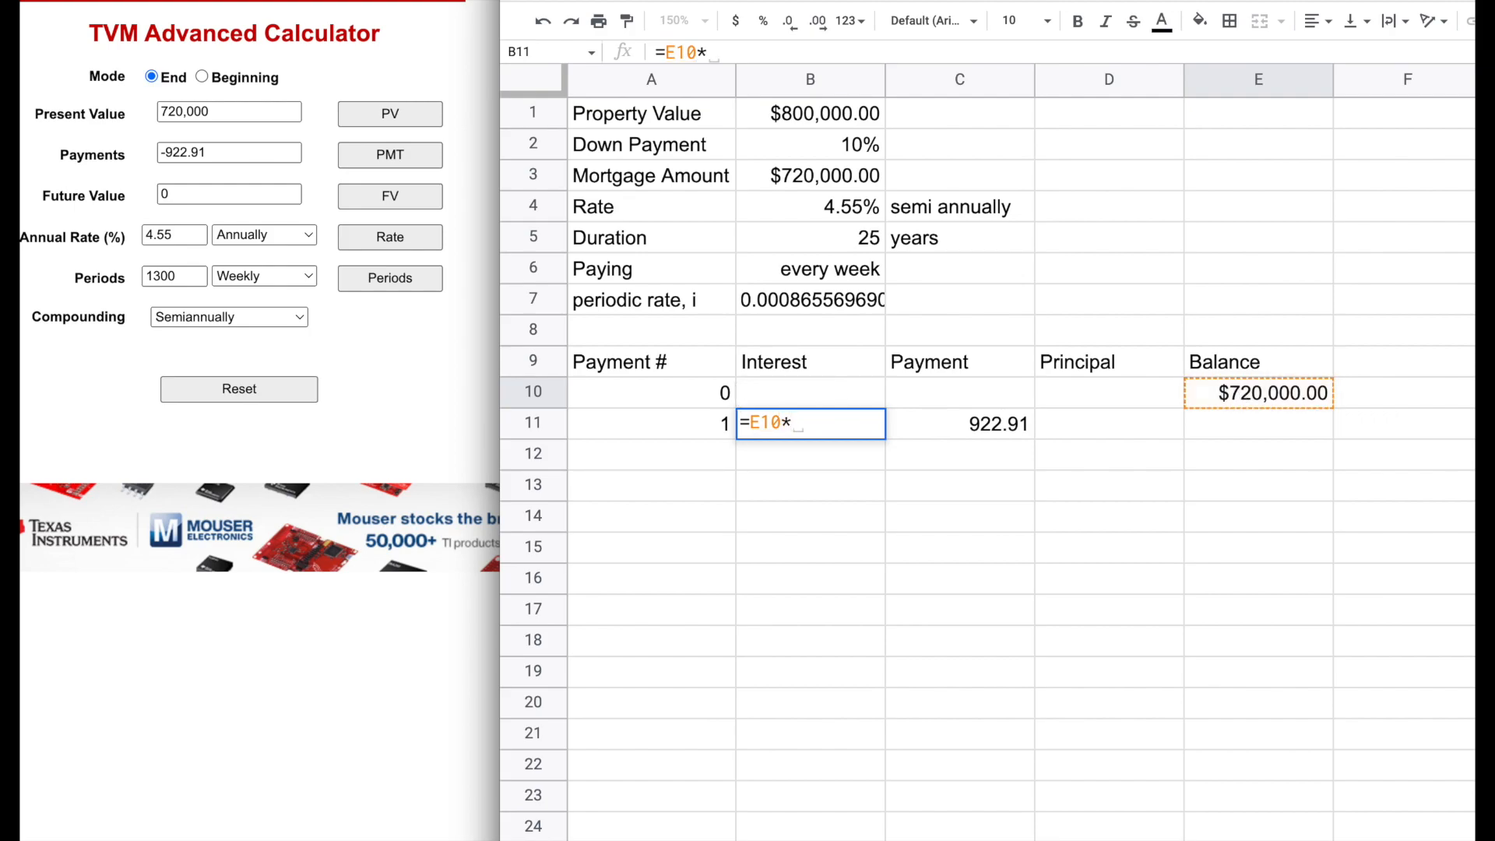
pyautogui.write('0.000')
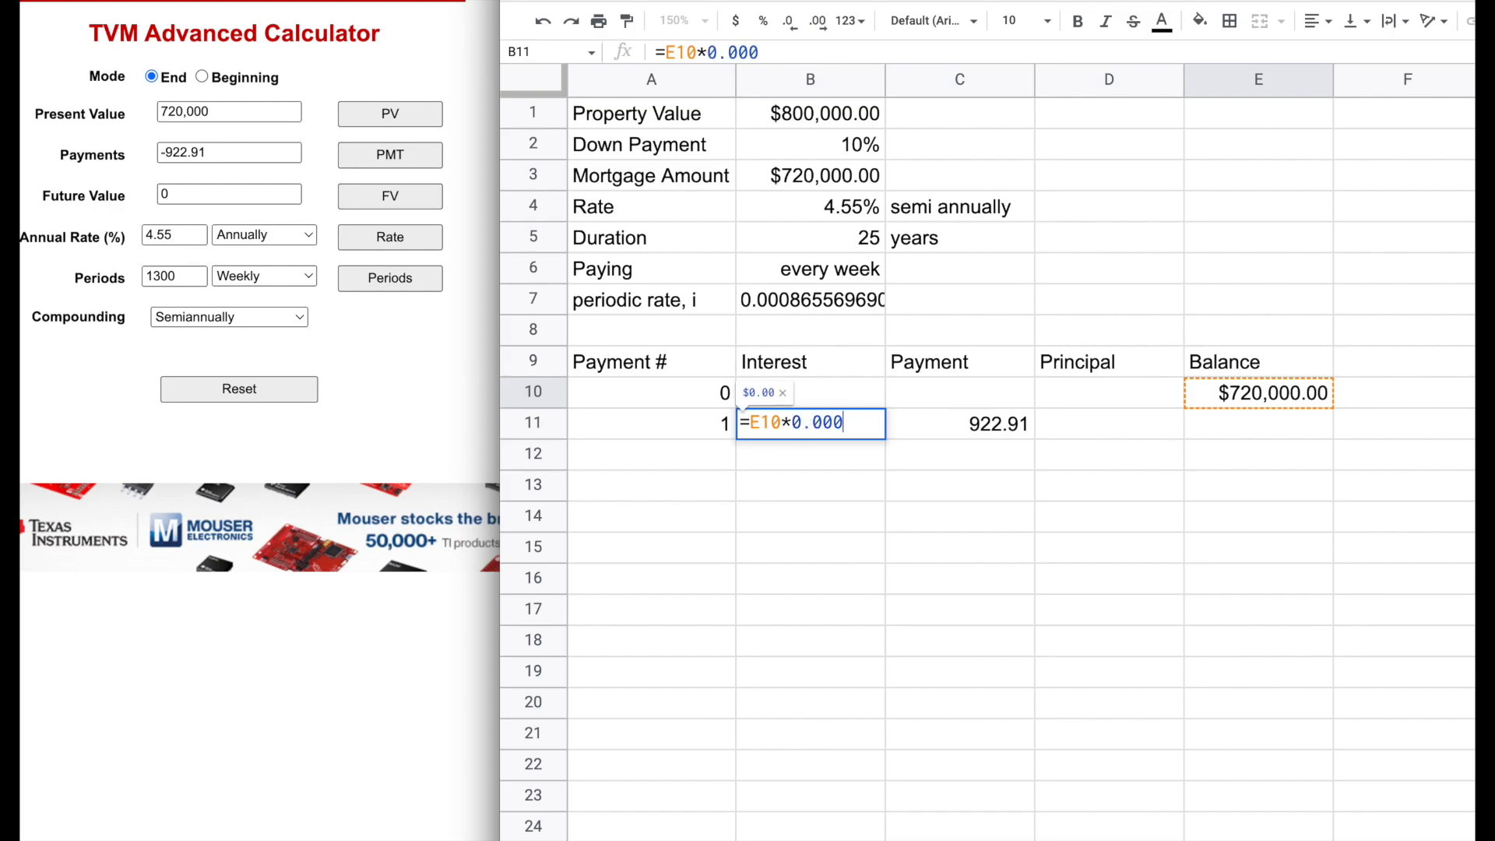
pyautogui.write('8656')
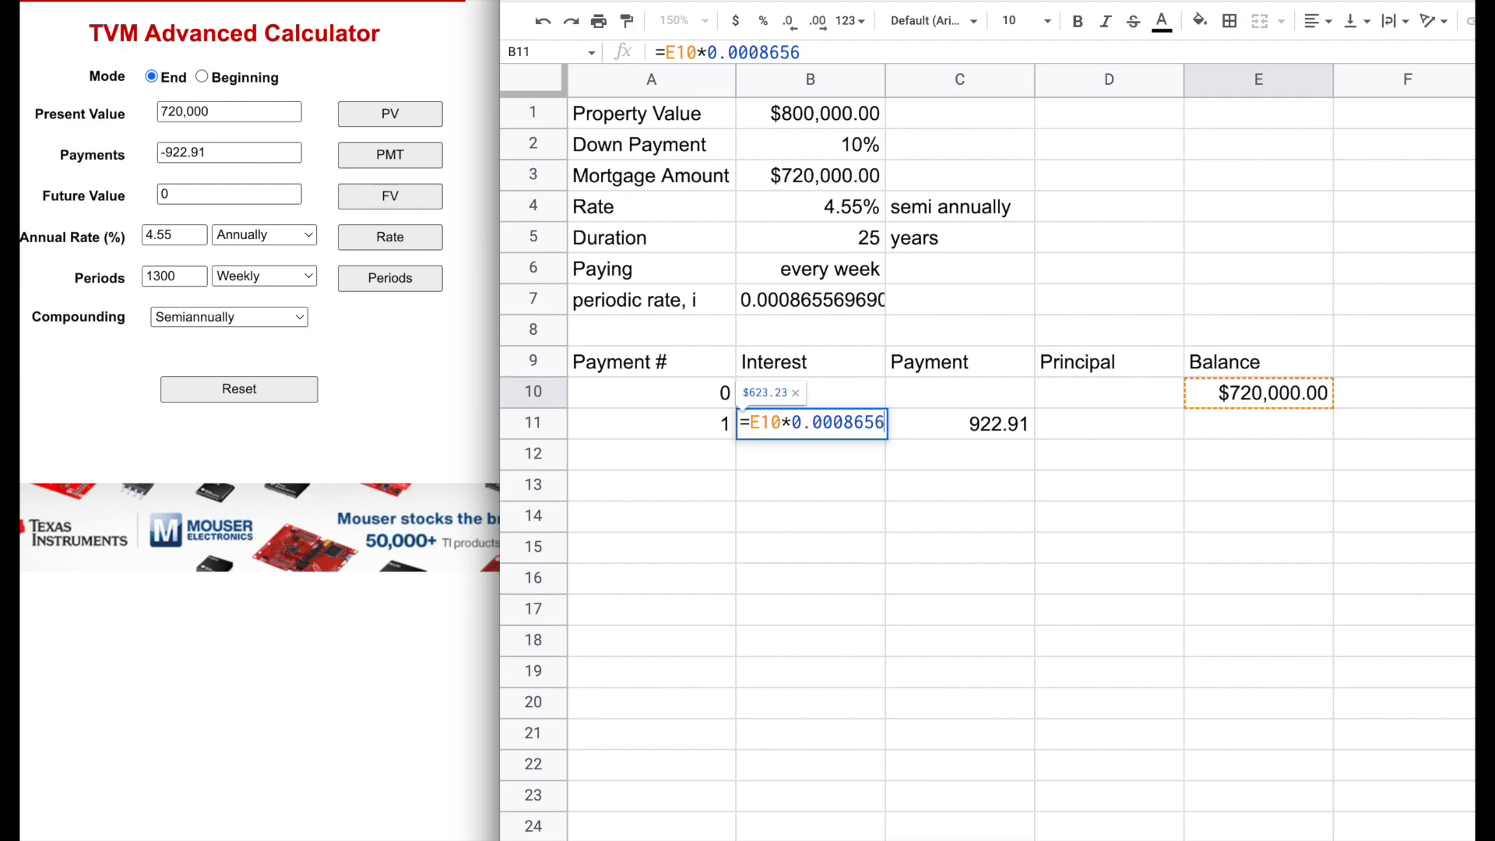
pyautogui.press('Return')
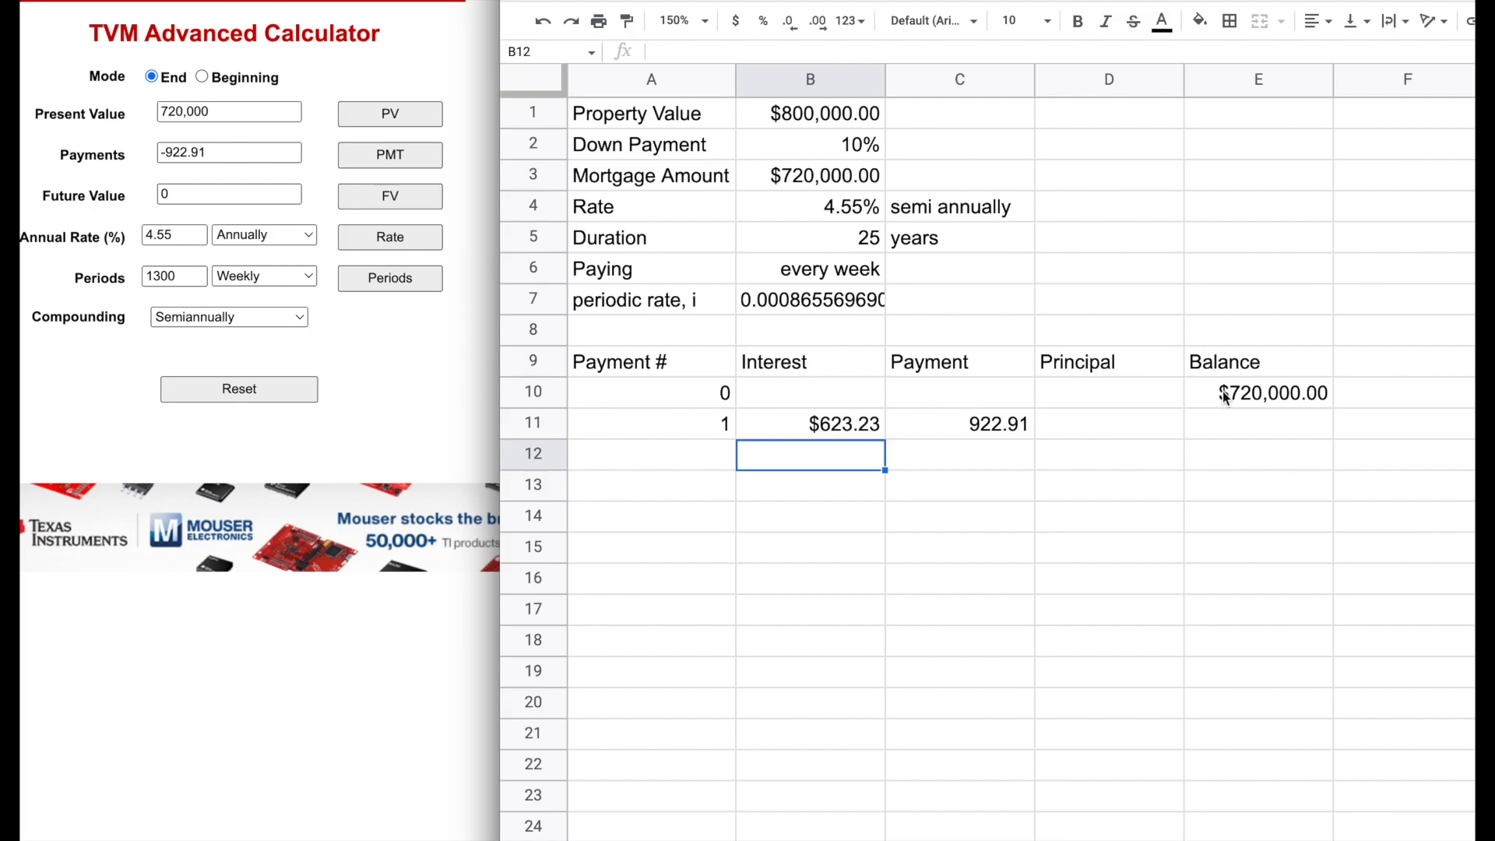
# - Format the first payment amount in C11 as Canadian Dollar
pyautogui.click(836, 427)
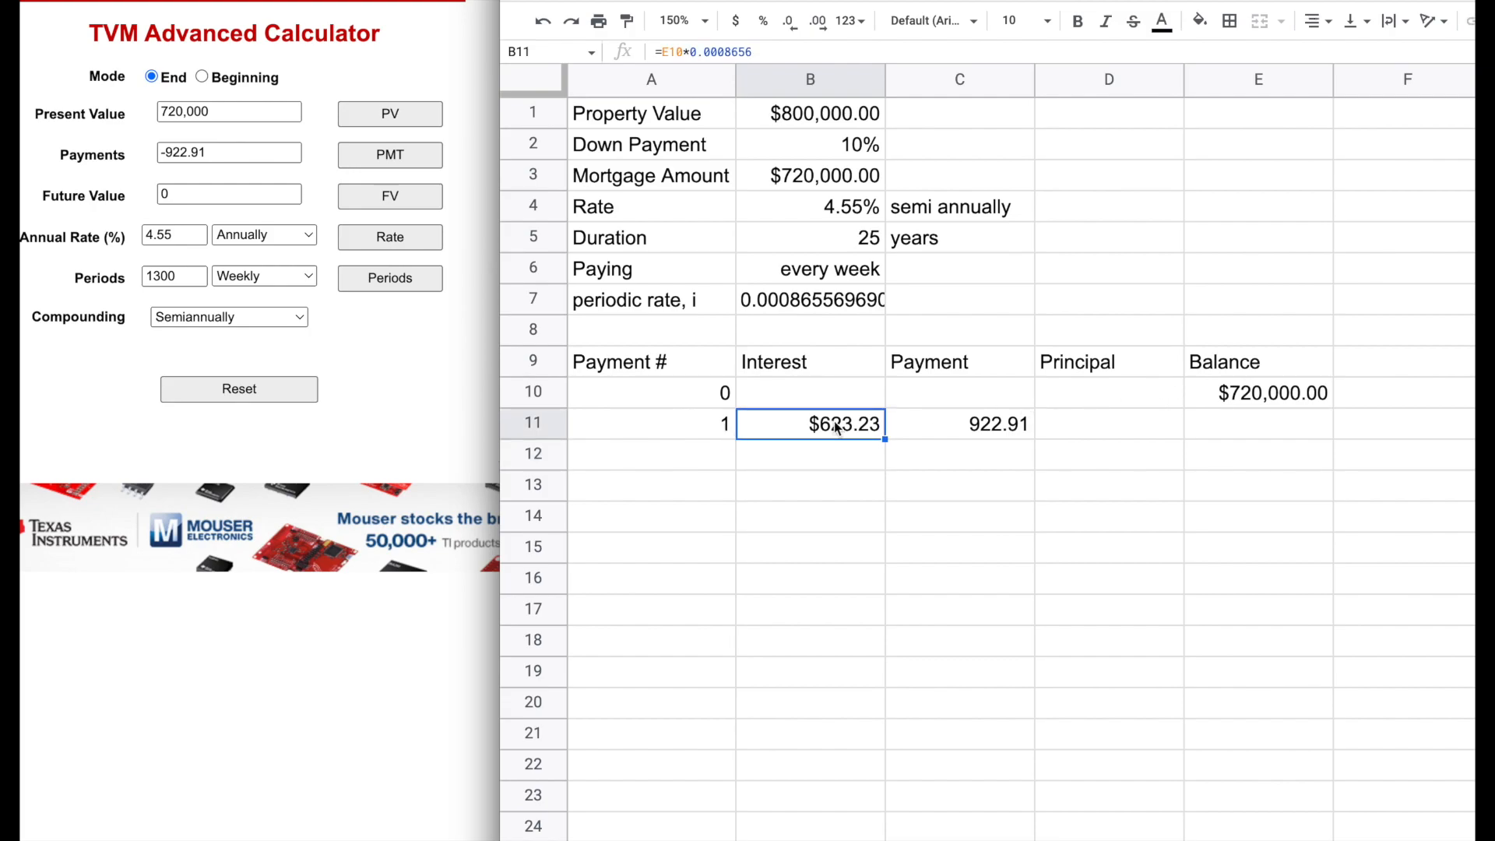
pyautogui.click(995, 435)
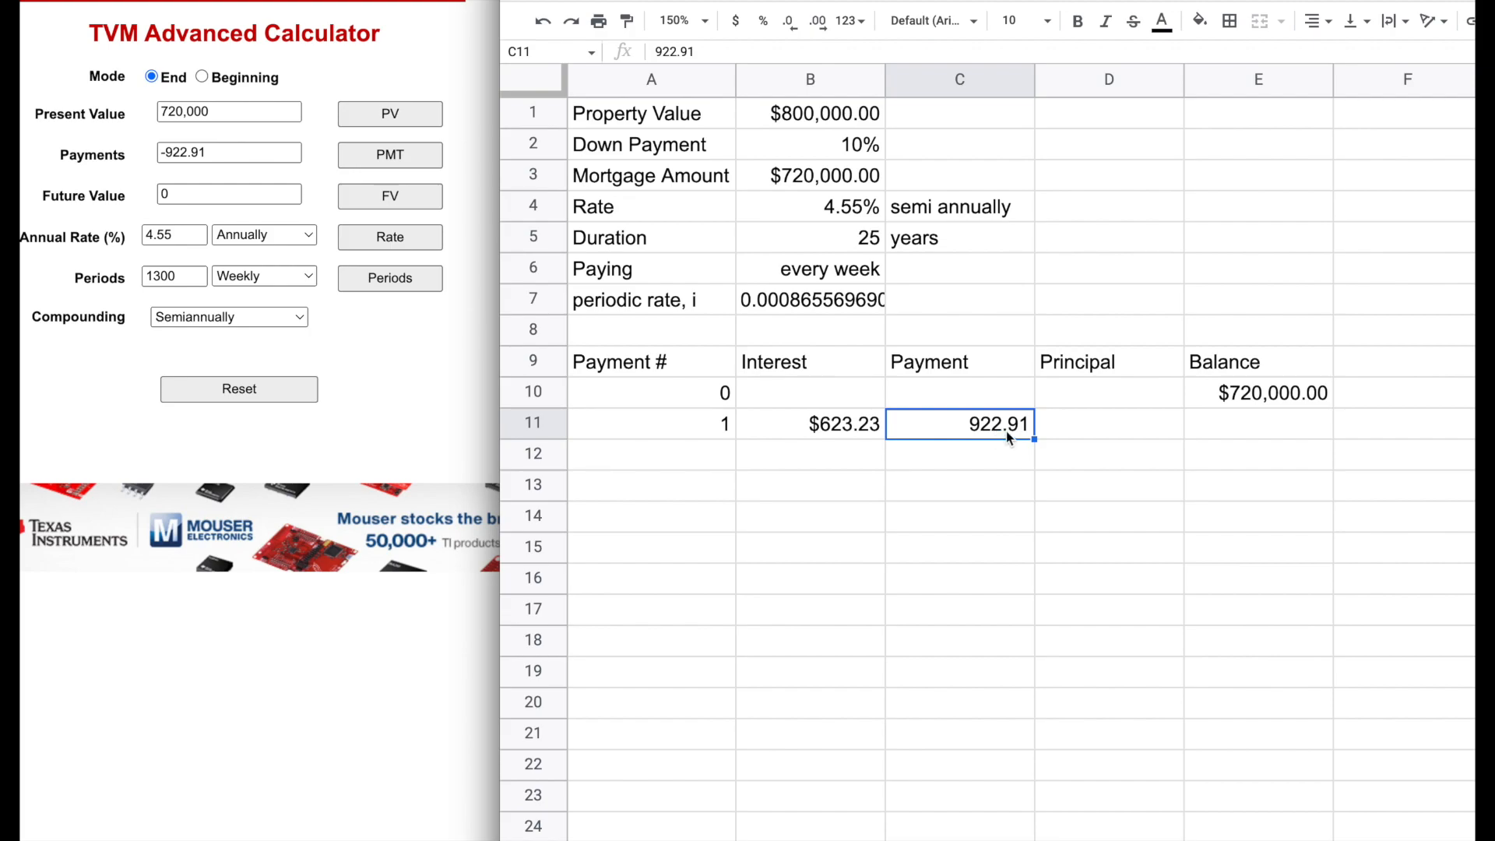
pyautogui.click(806, 425)
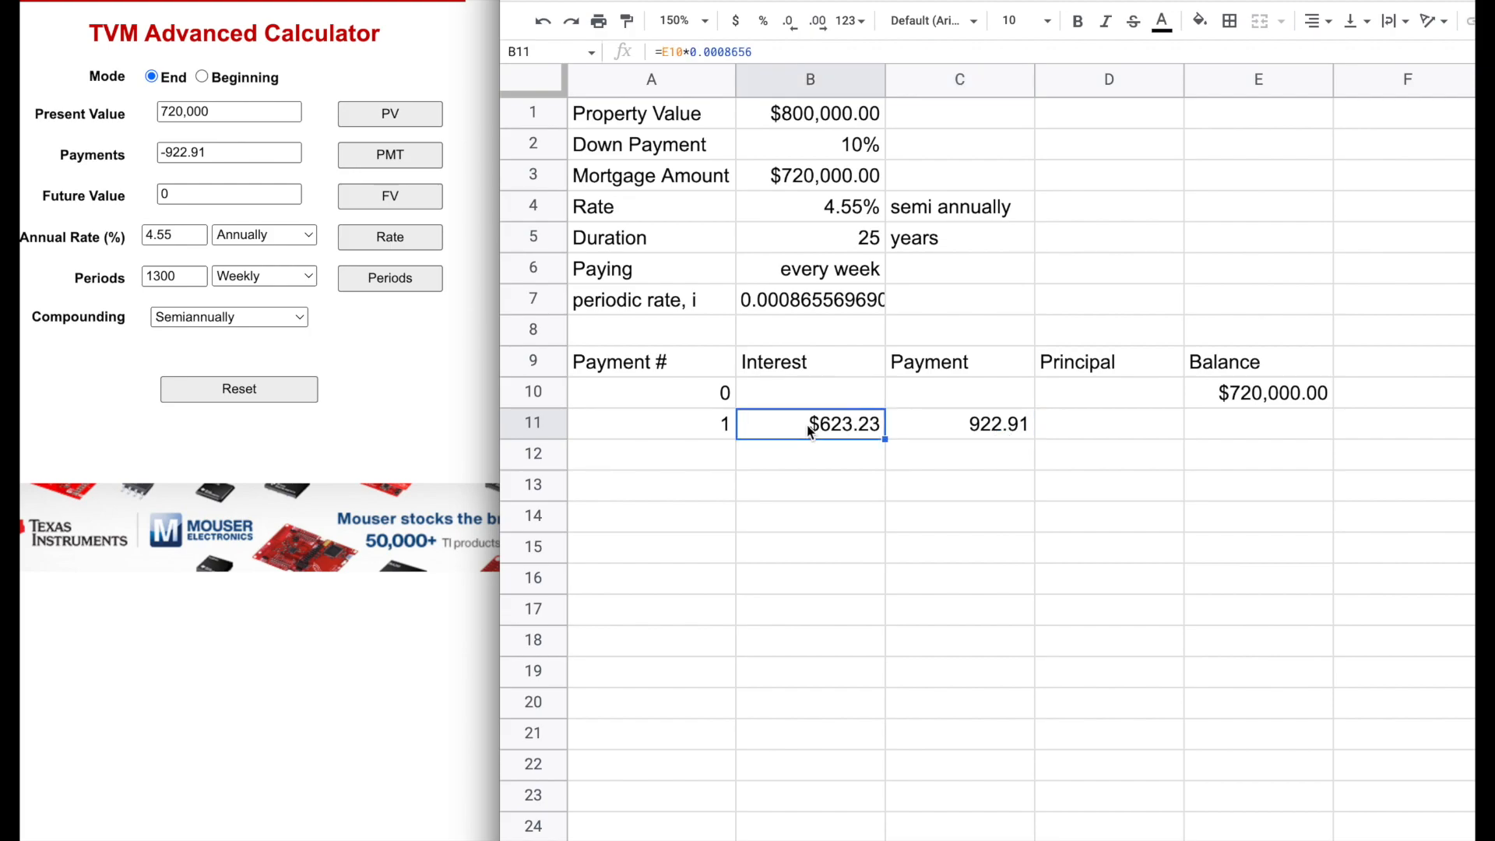
pyautogui.click(961, 419)
pyautogui.click(851, 21)
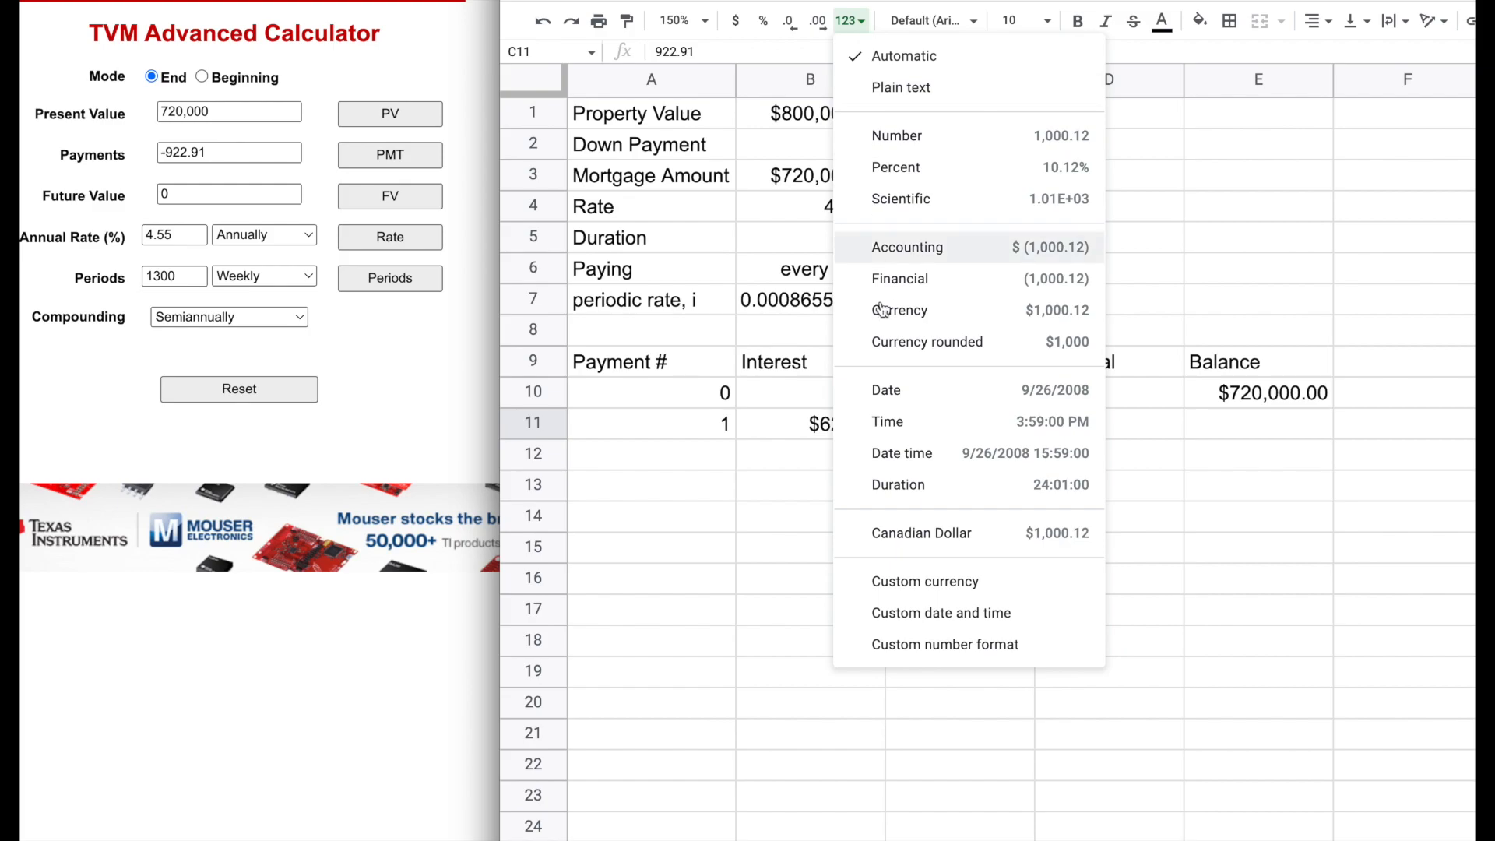
pyautogui.click(903, 545)
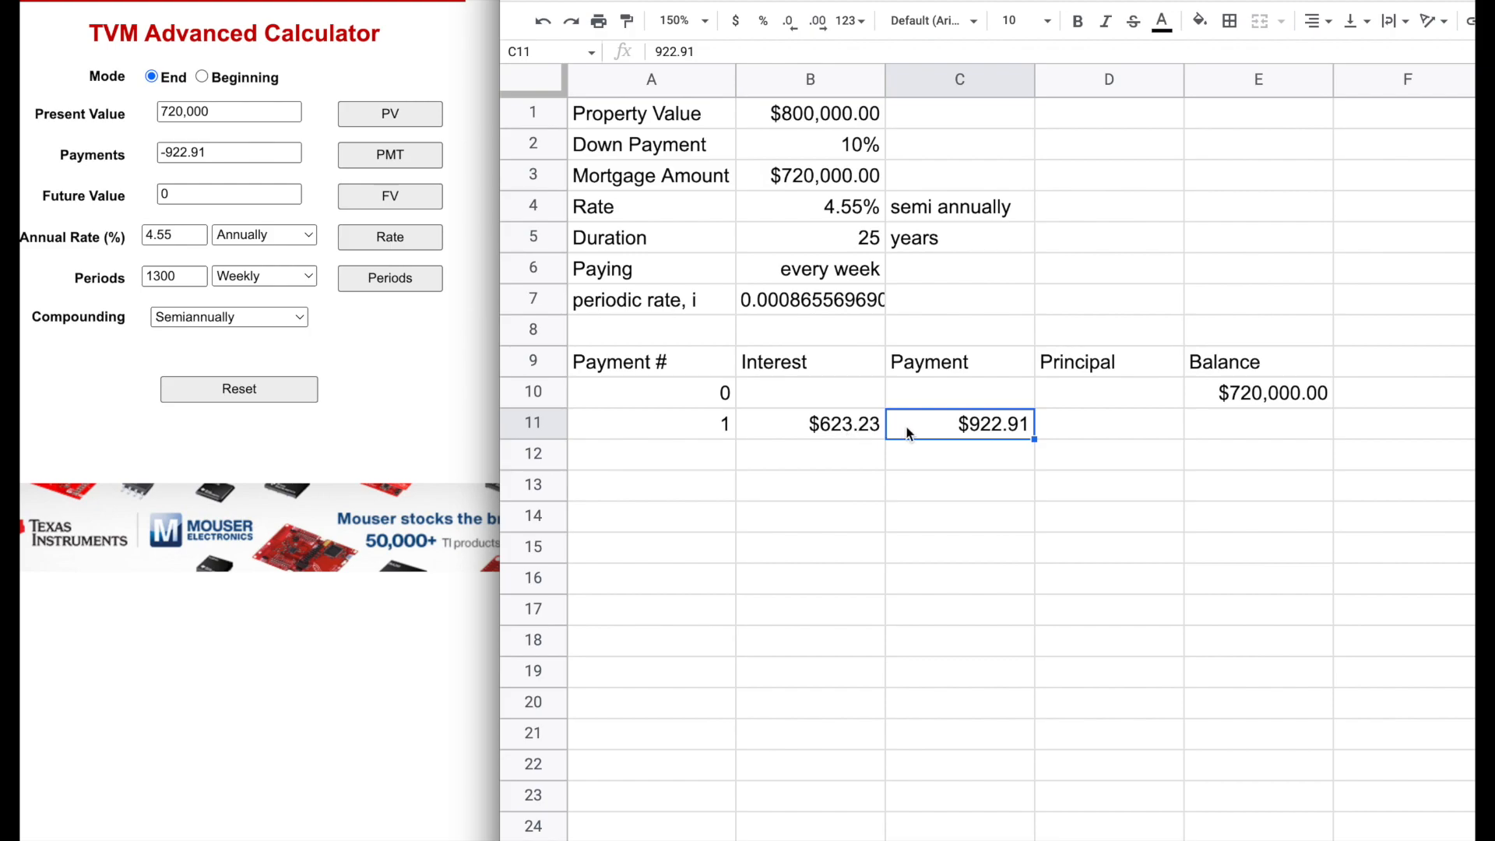
# - Calculate the first payment's principal portion in D11 with the formula =C11-B11
pyautogui.click(1118, 420)
pyautogui.write('=')
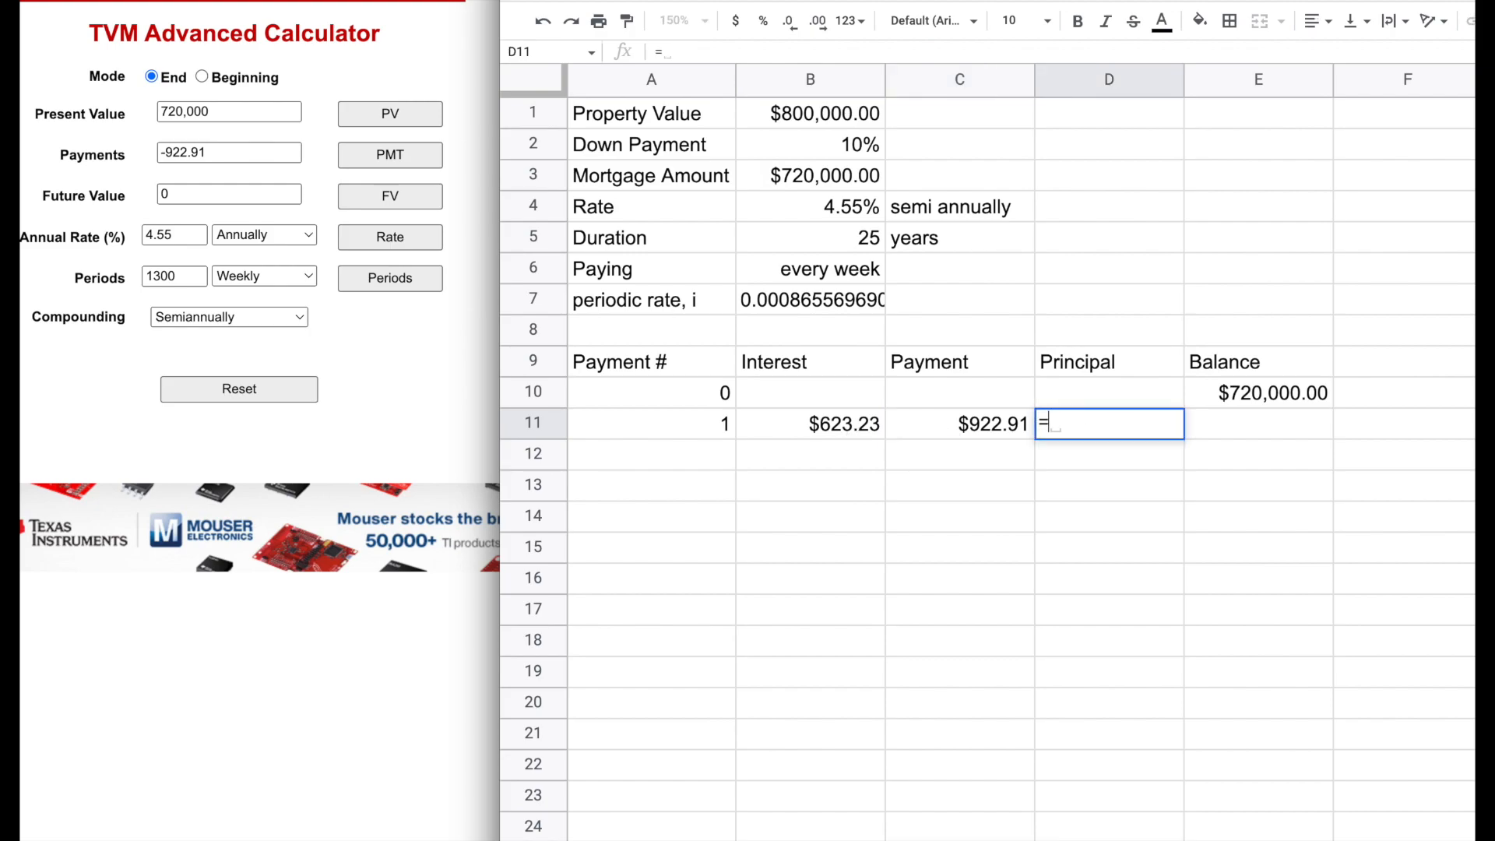
pyautogui.click(964, 426)
pyautogui.write('-')
pyautogui.click(841, 427)
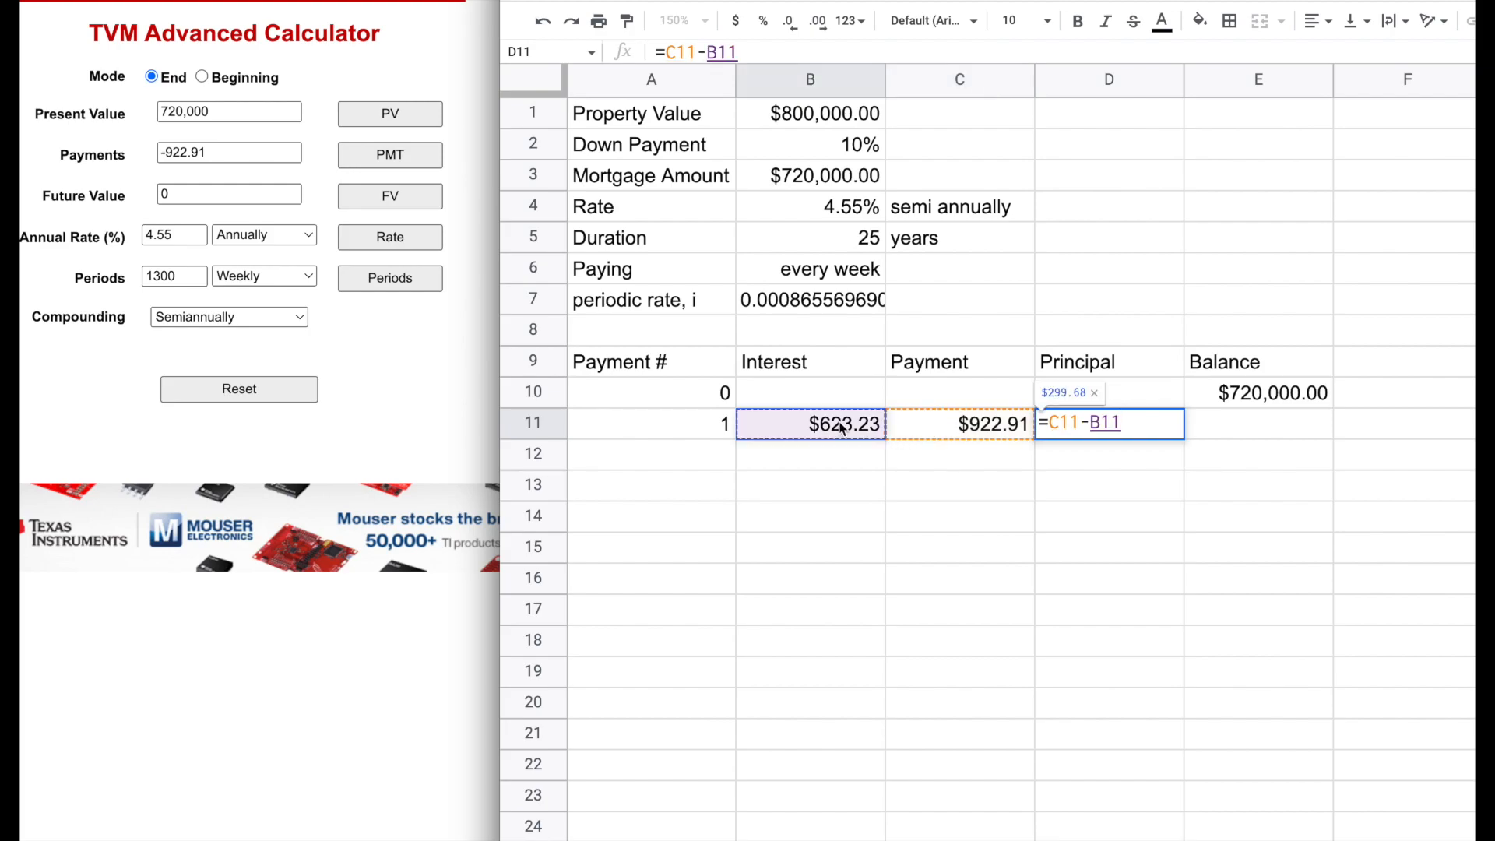
pyautogui.press('Return')
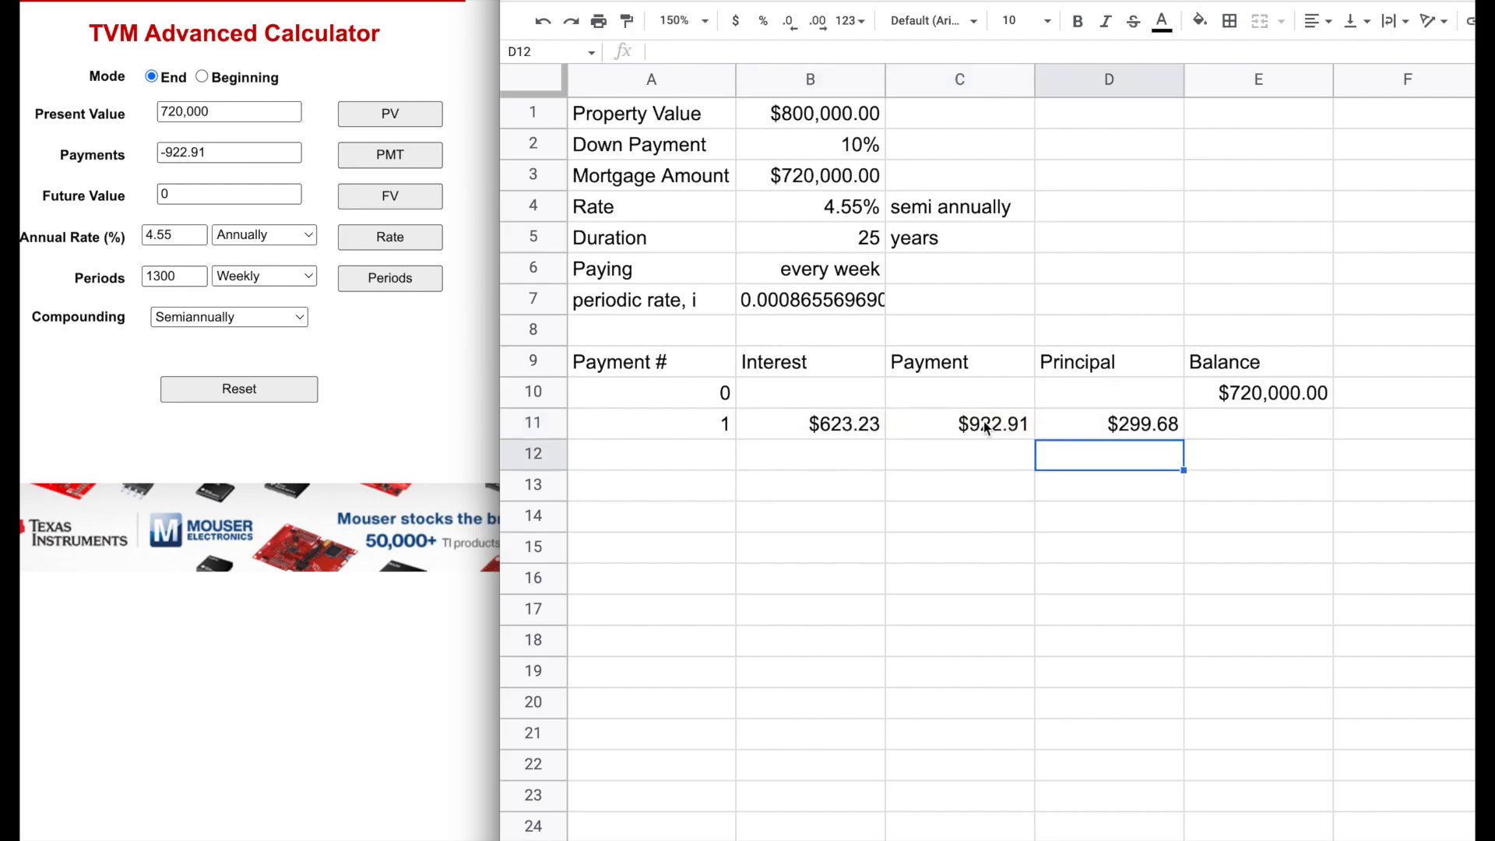
pyautogui.click(1143, 432)
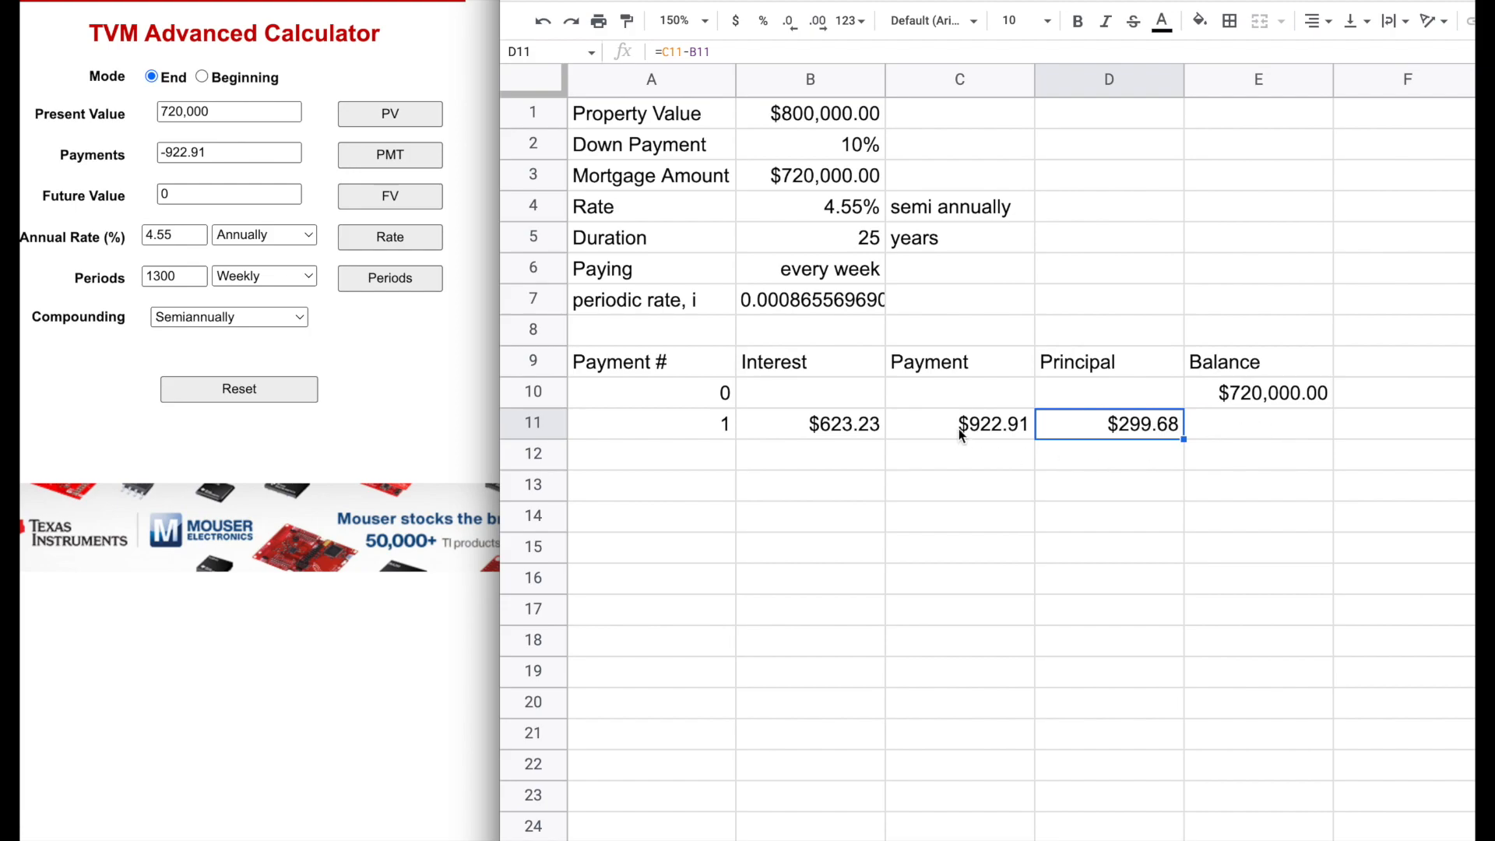
pyautogui.click(833, 427)
pyautogui.click(1115, 427)
pyautogui.click(857, 430)
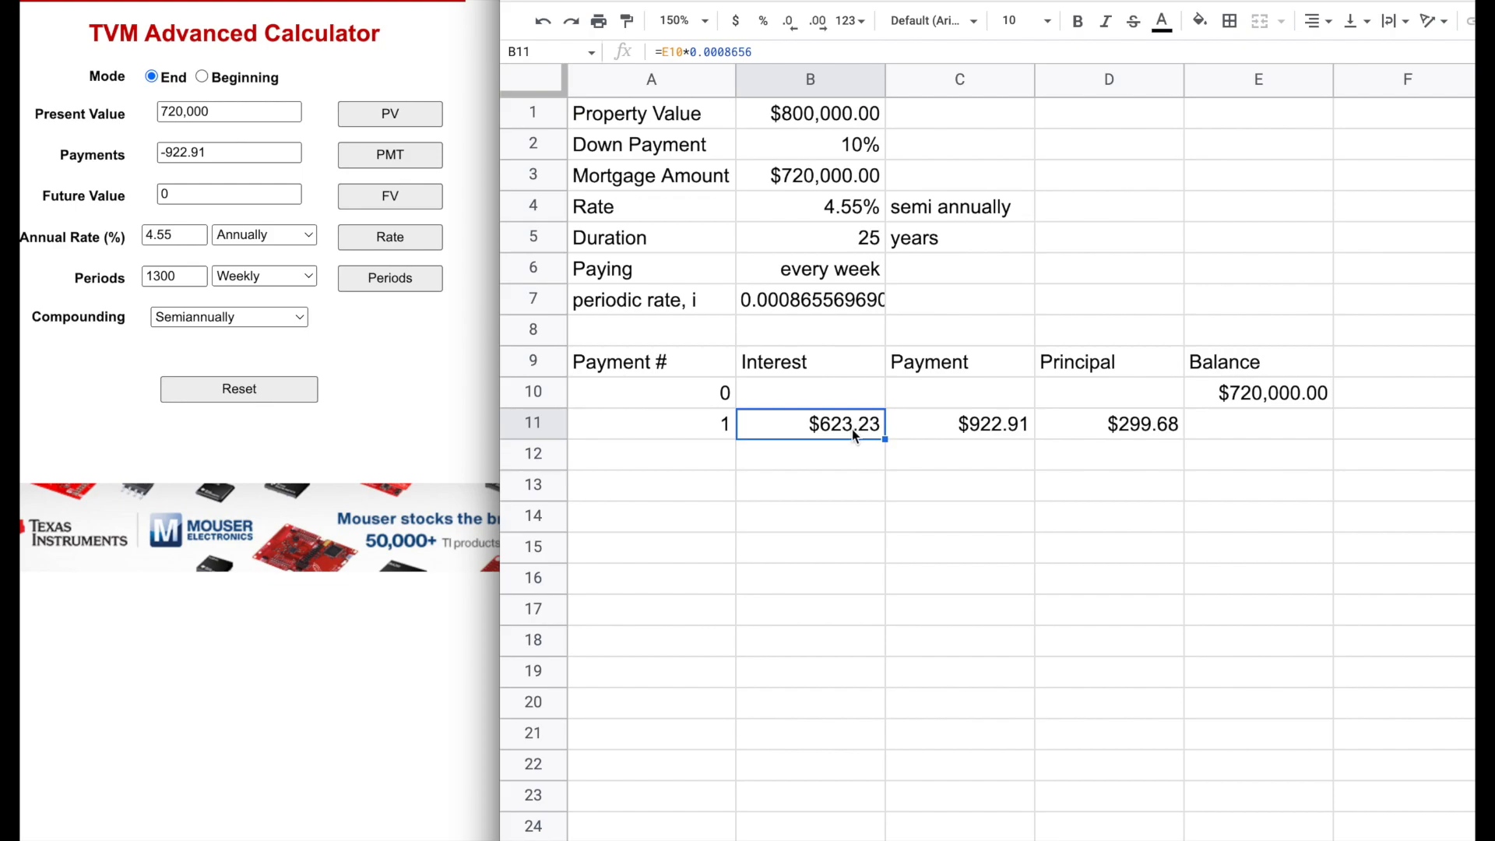
# - Calculate the balance after the first payment in E11 with the formula =E10-D11
pyautogui.click(1275, 428)
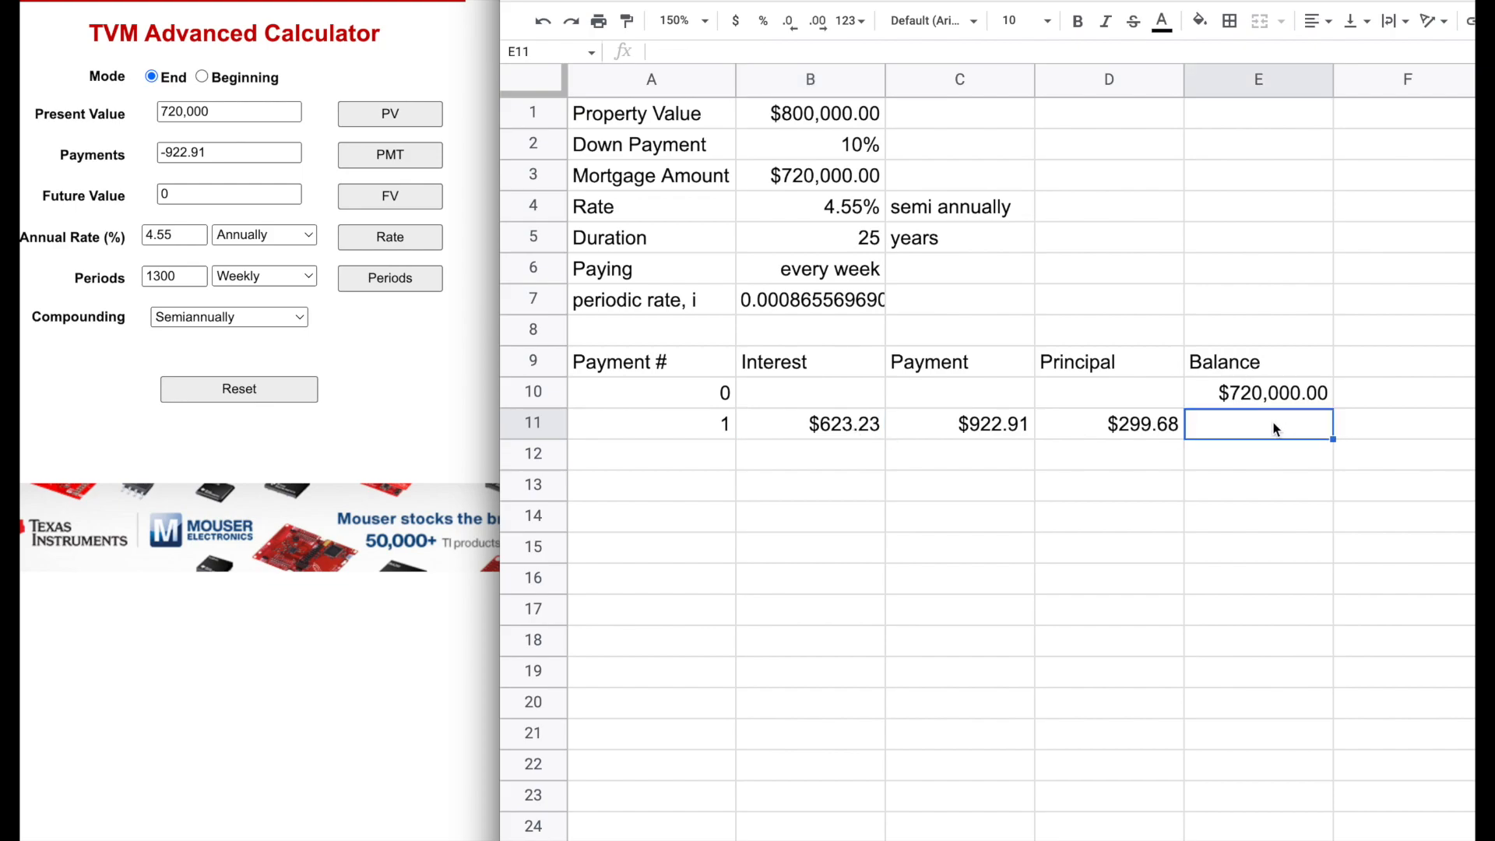
pyautogui.write('=')
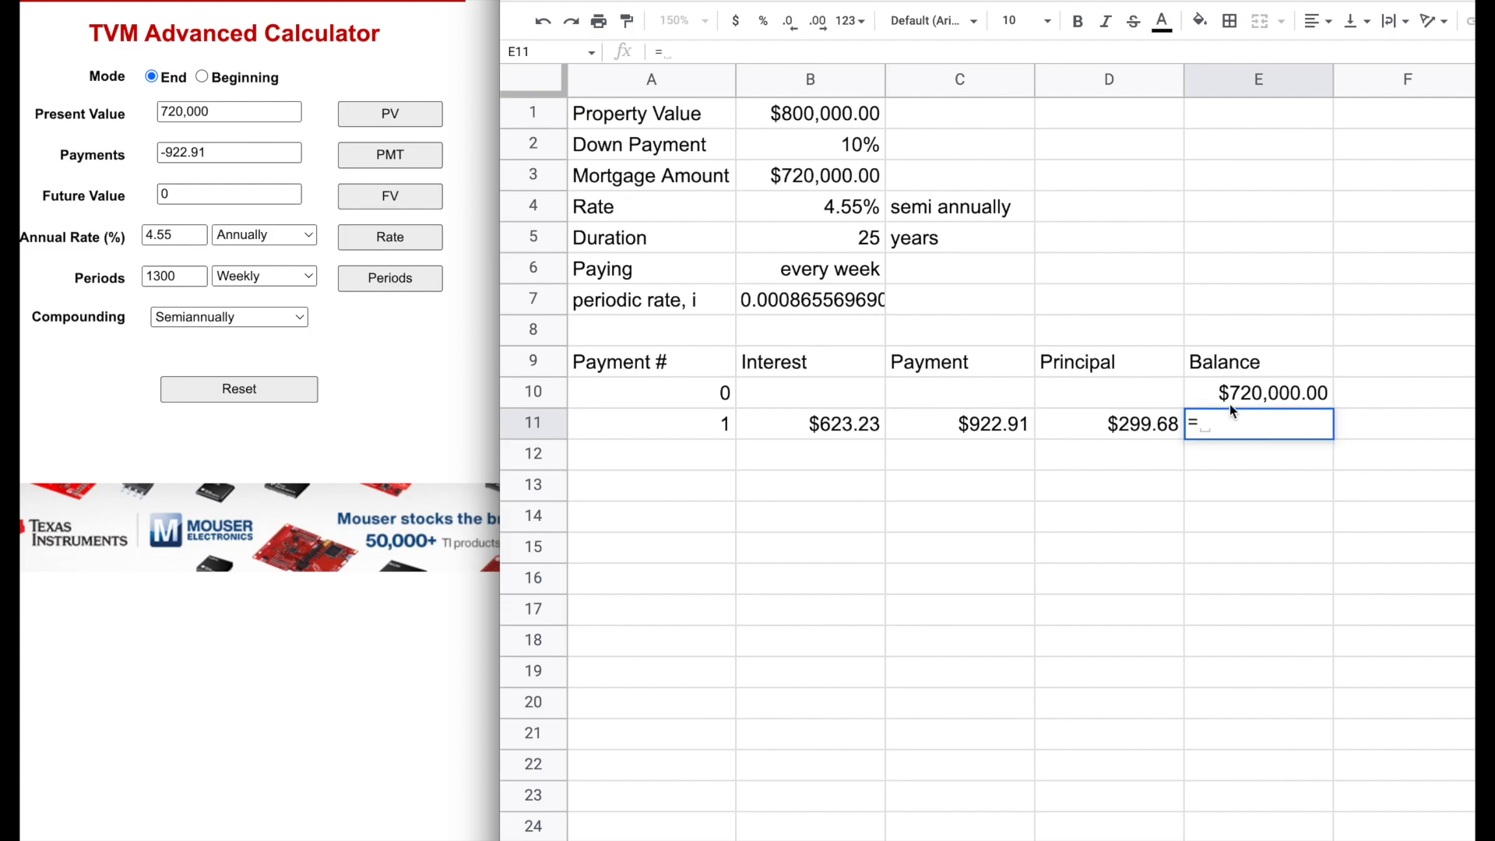
pyautogui.click(1235, 395)
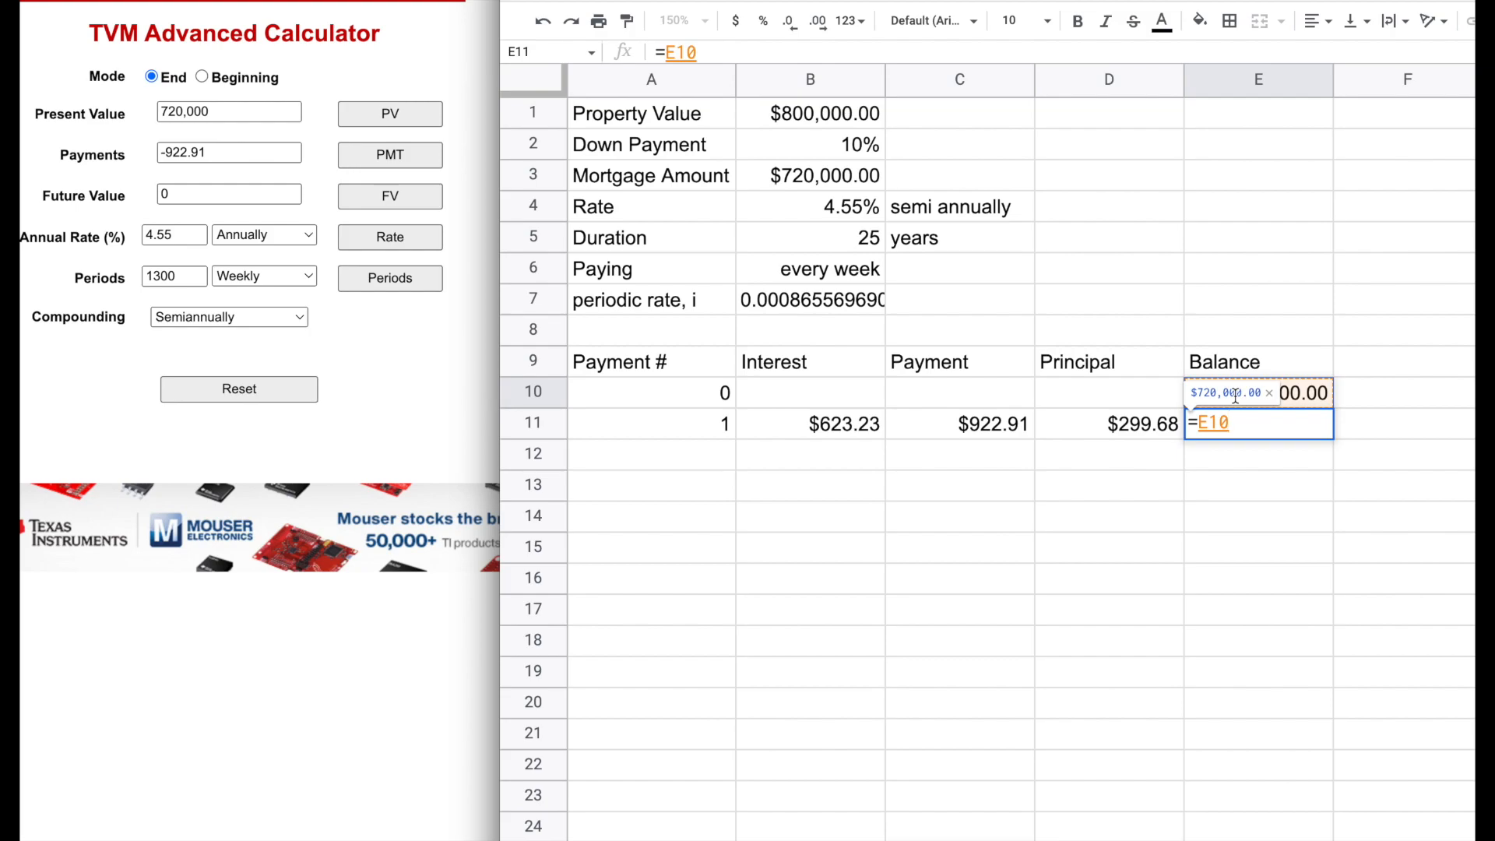
pyautogui.write('-')
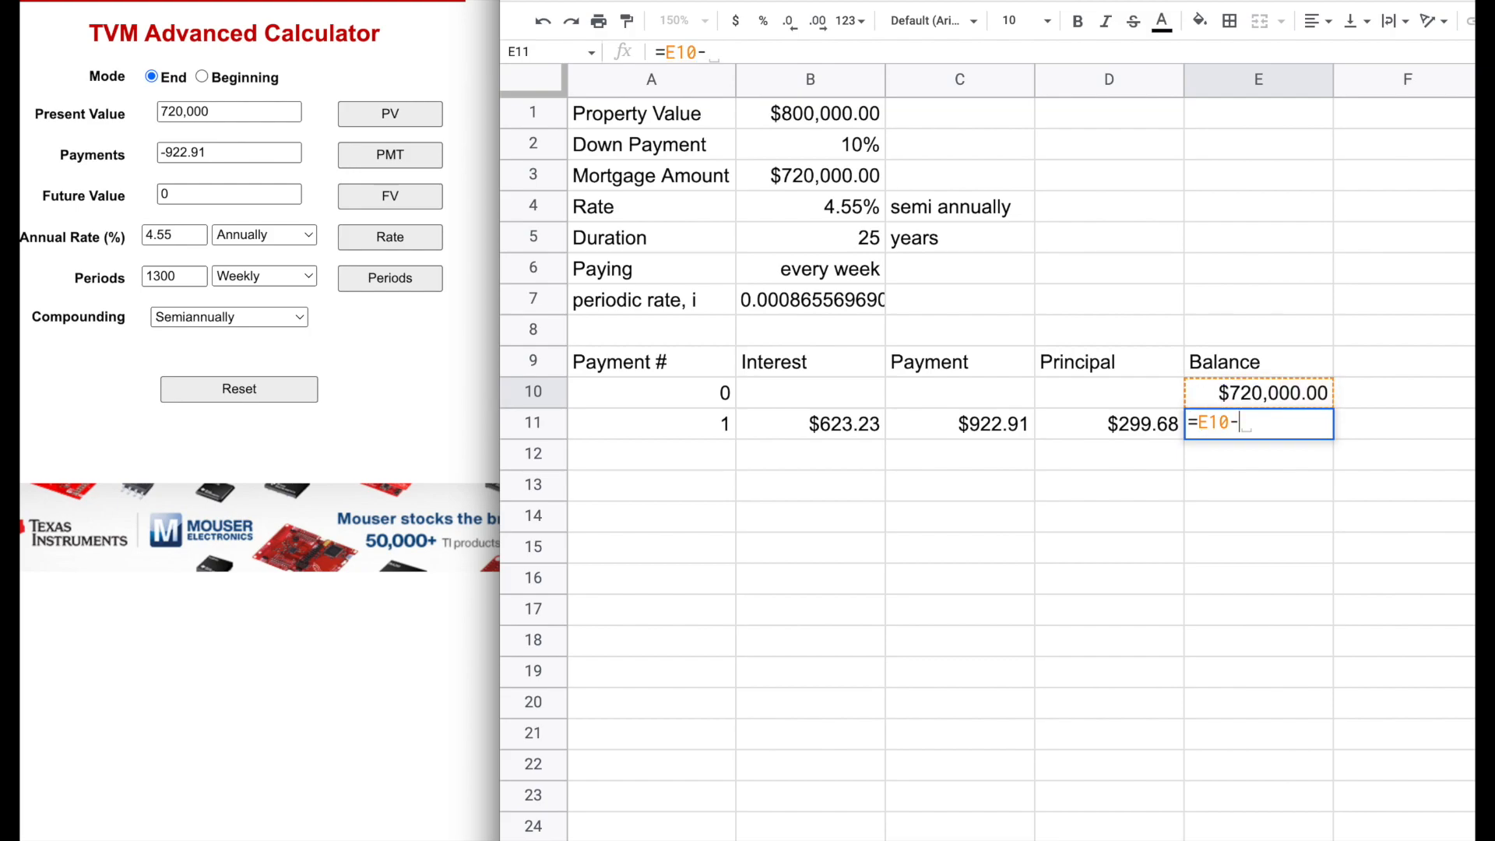
pyautogui.click(1109, 429)
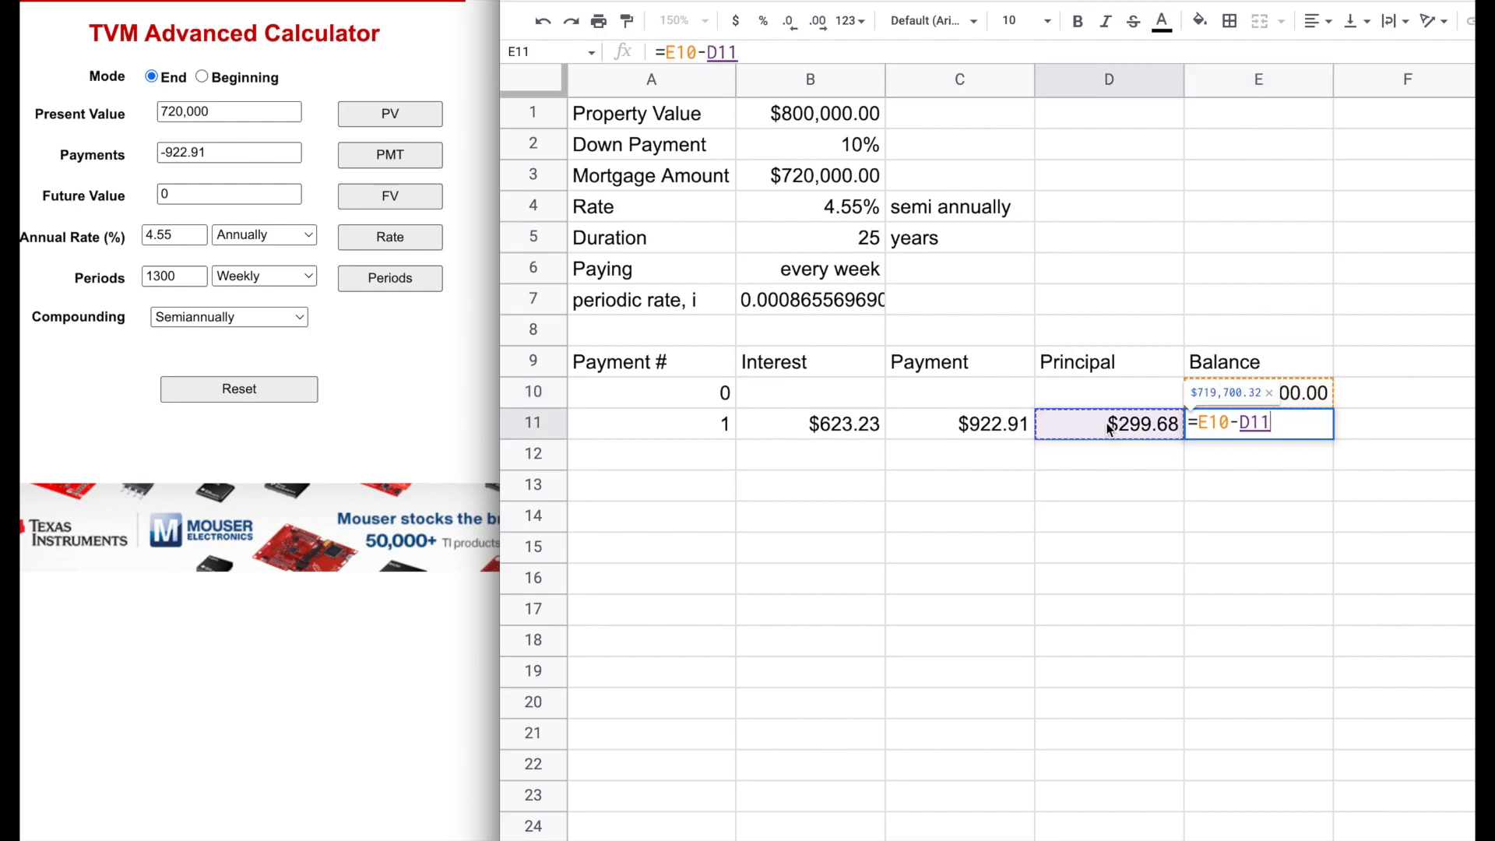
pyautogui.press('Return')
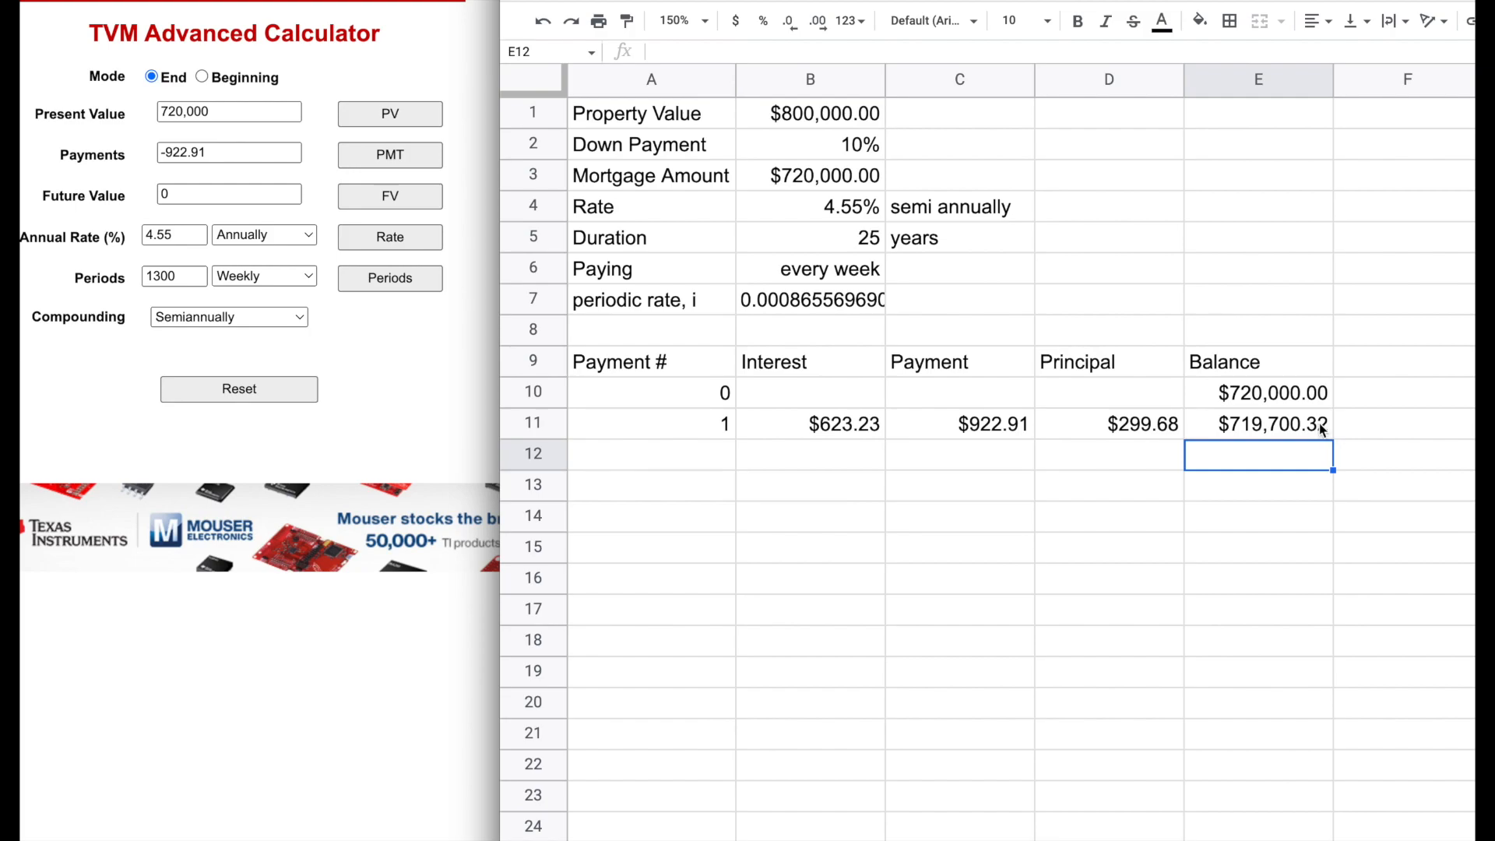
# - Enter payment number 2 in A12
pyautogui.click(829, 424)
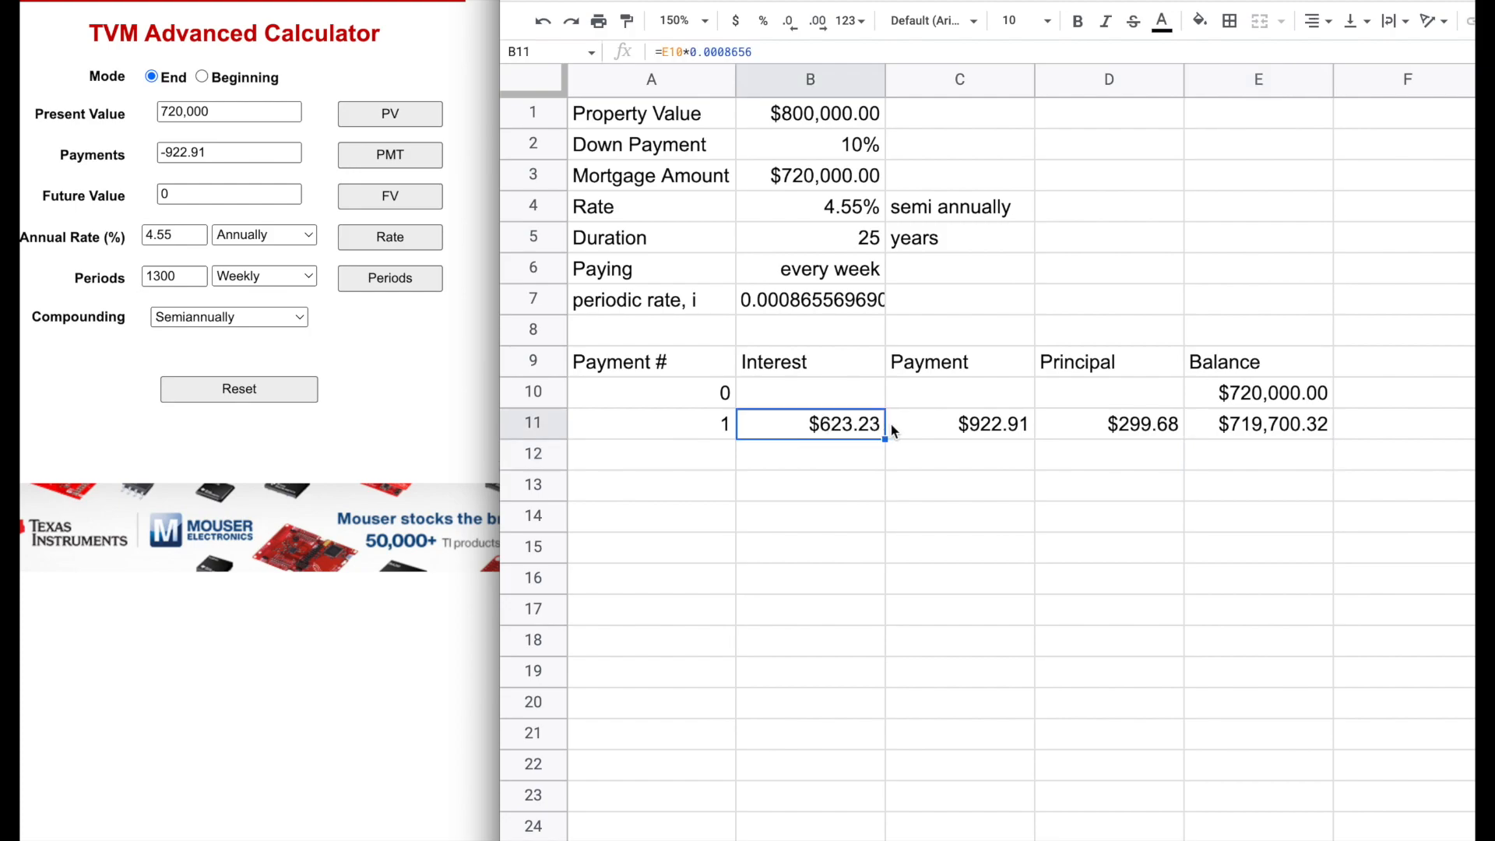
pyautogui.click(707, 464)
pyautogui.write('2')
pyautogui.press('Return')
# - Calculate the second payment's interest in B12 with the formula =E11*0.0008656
pyautogui.press('Right')
pyautogui.press('Up')
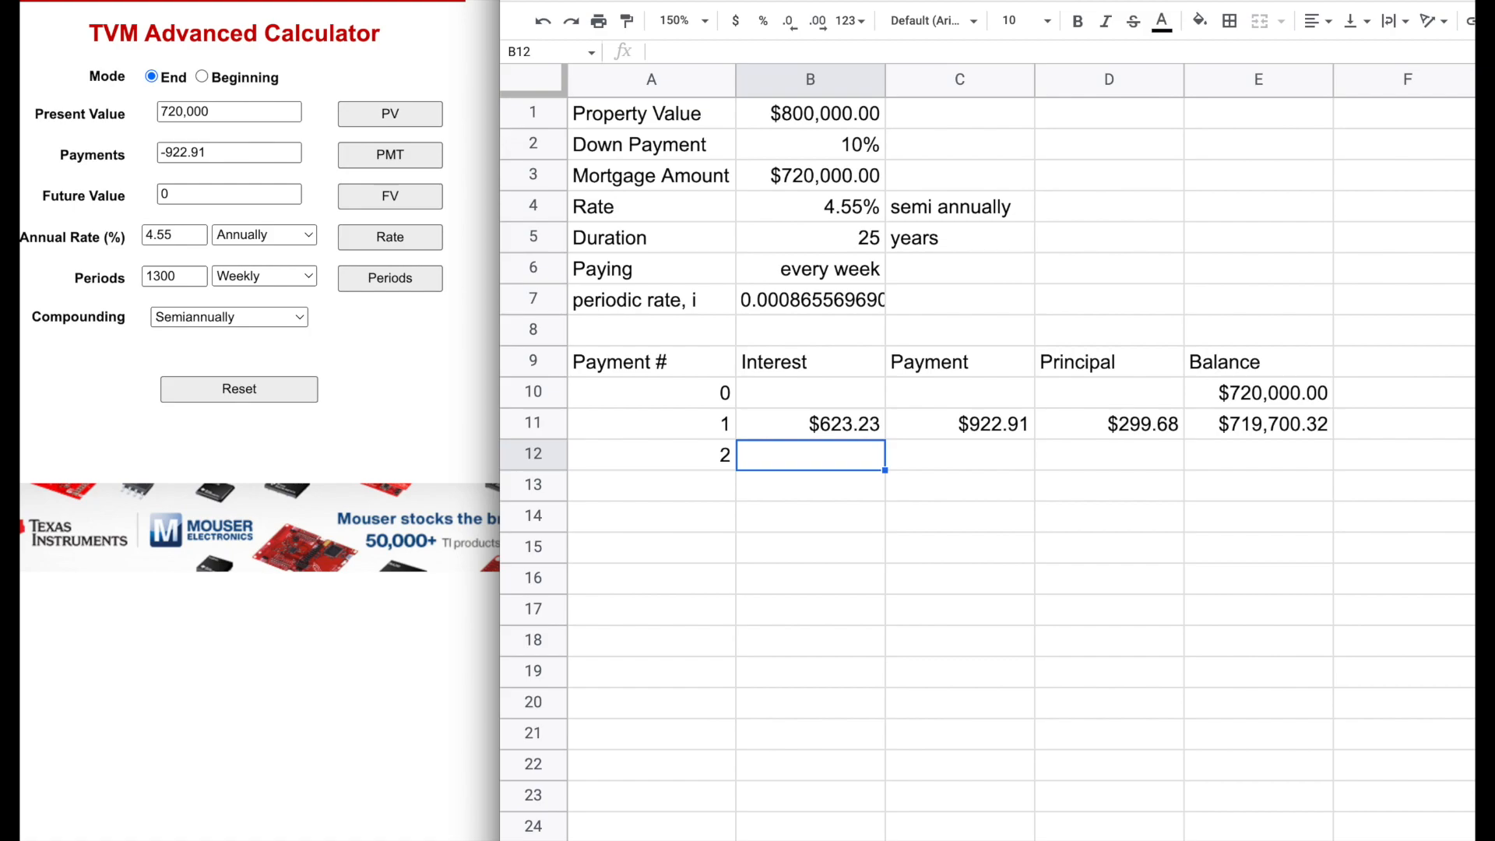
pyautogui.write('=')
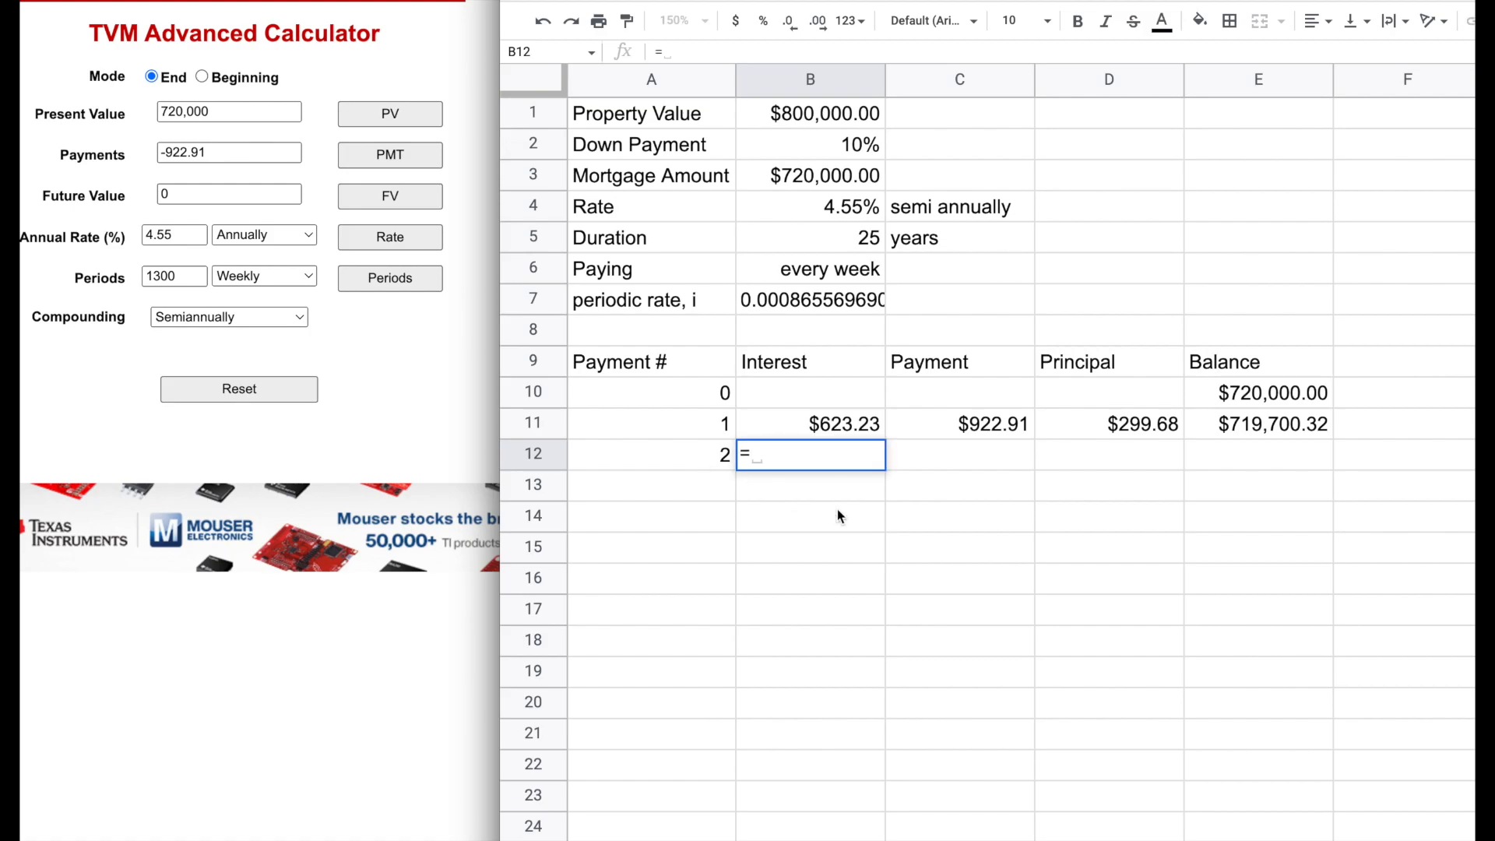
pyautogui.click(1288, 428)
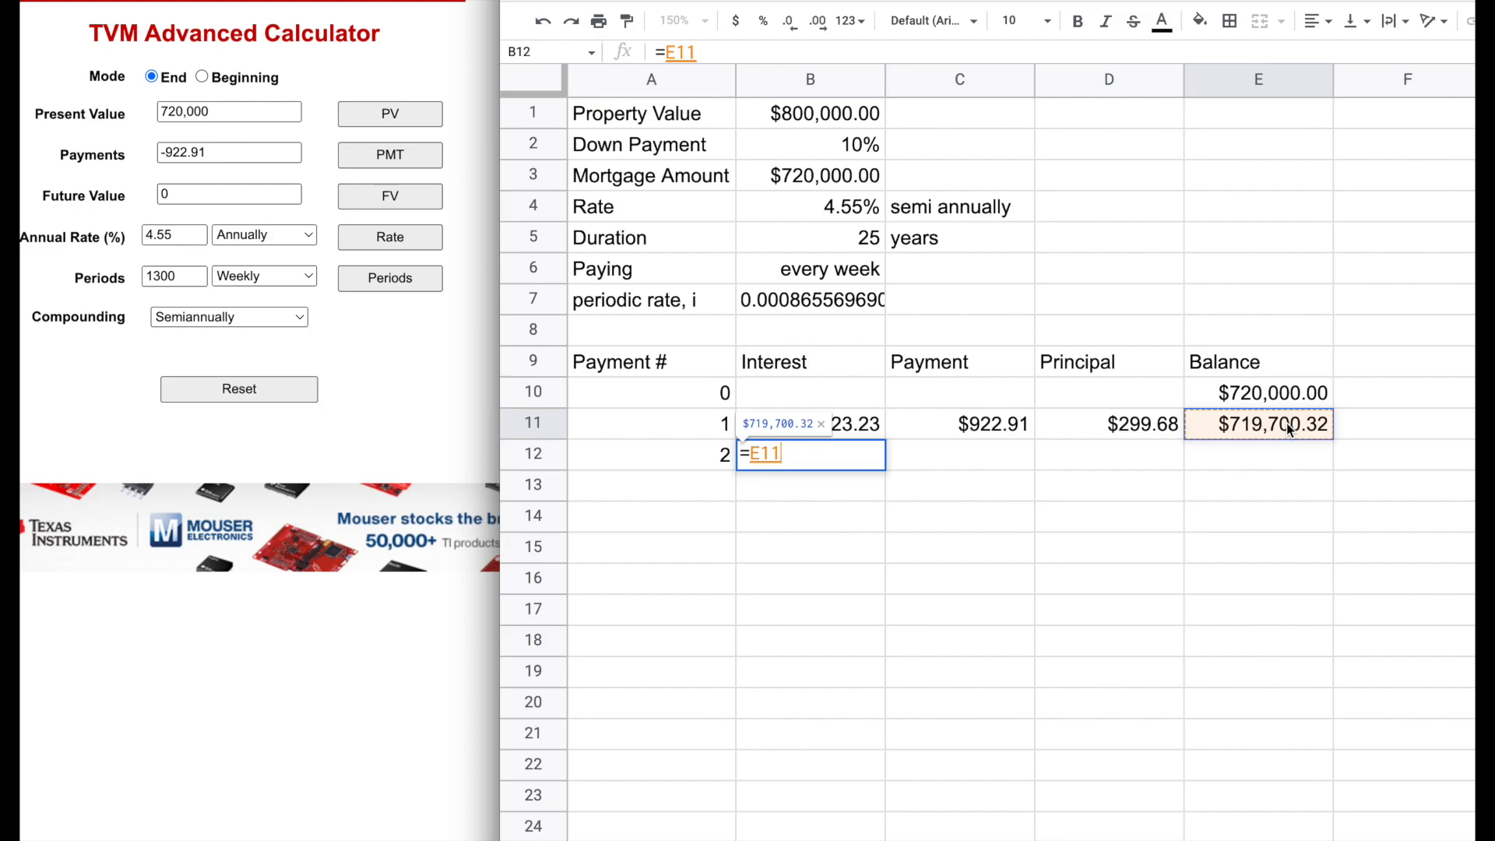
pyautogui.write('*0.000')
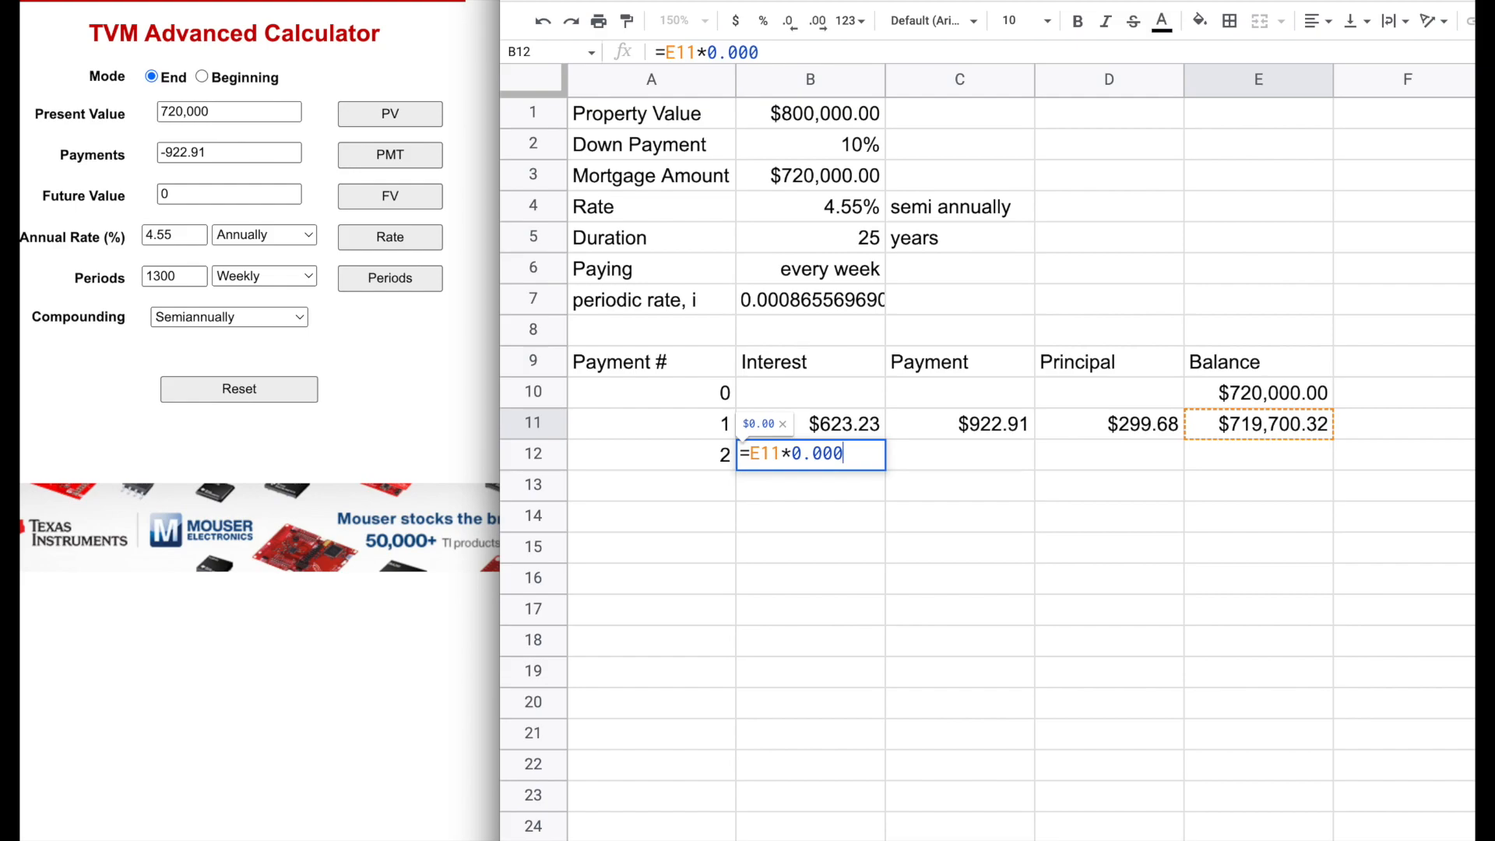
pyautogui.write('8656')
pyautogui.press('Return')
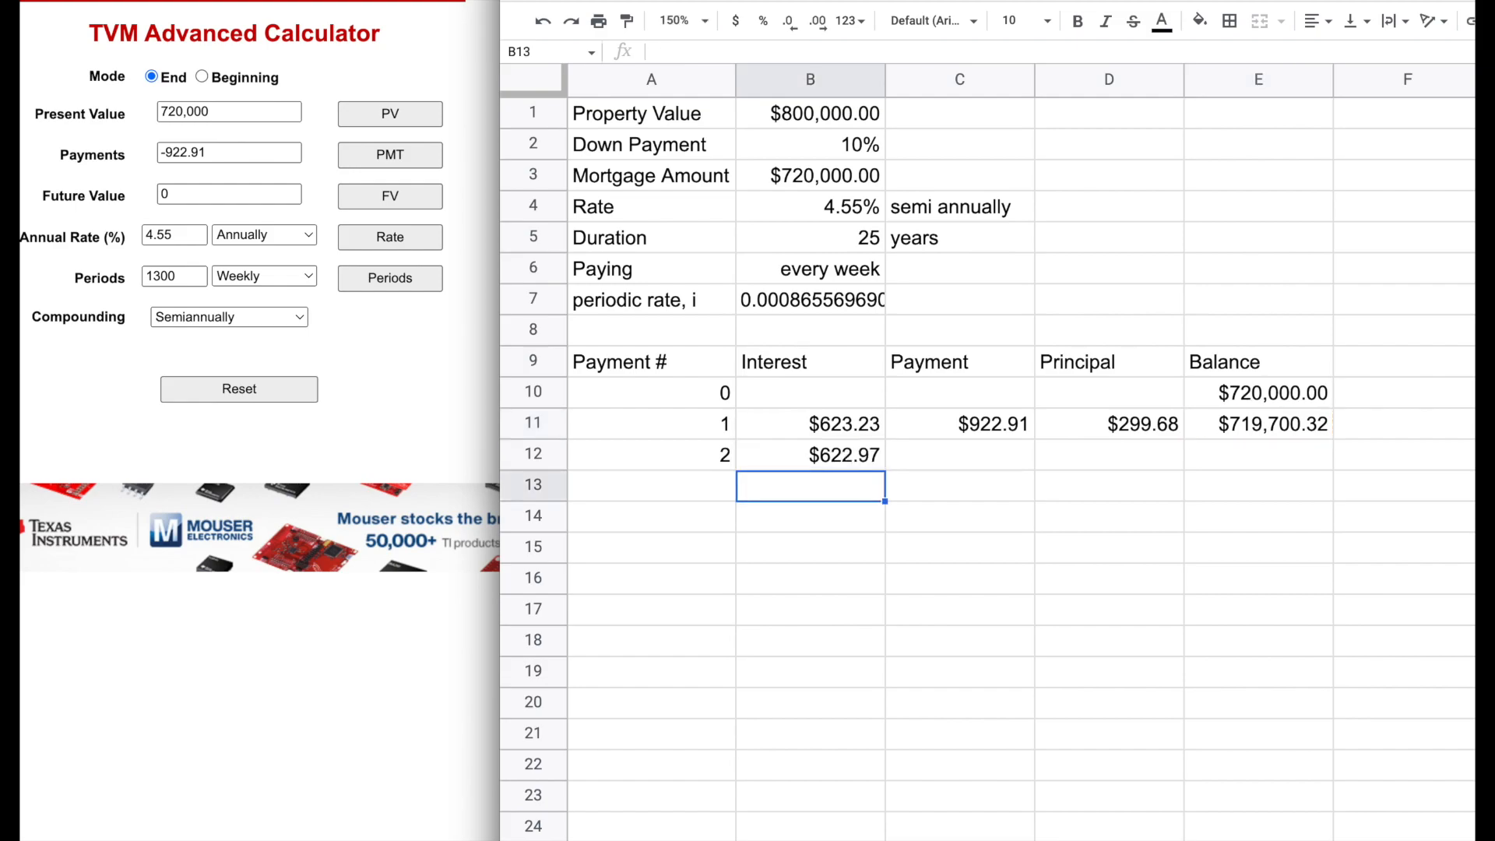
# - Enter the second payment amount 922.91 in C12 and format it as Canadian Dollar
pyautogui.press('Right')
pyautogui.press('Up')
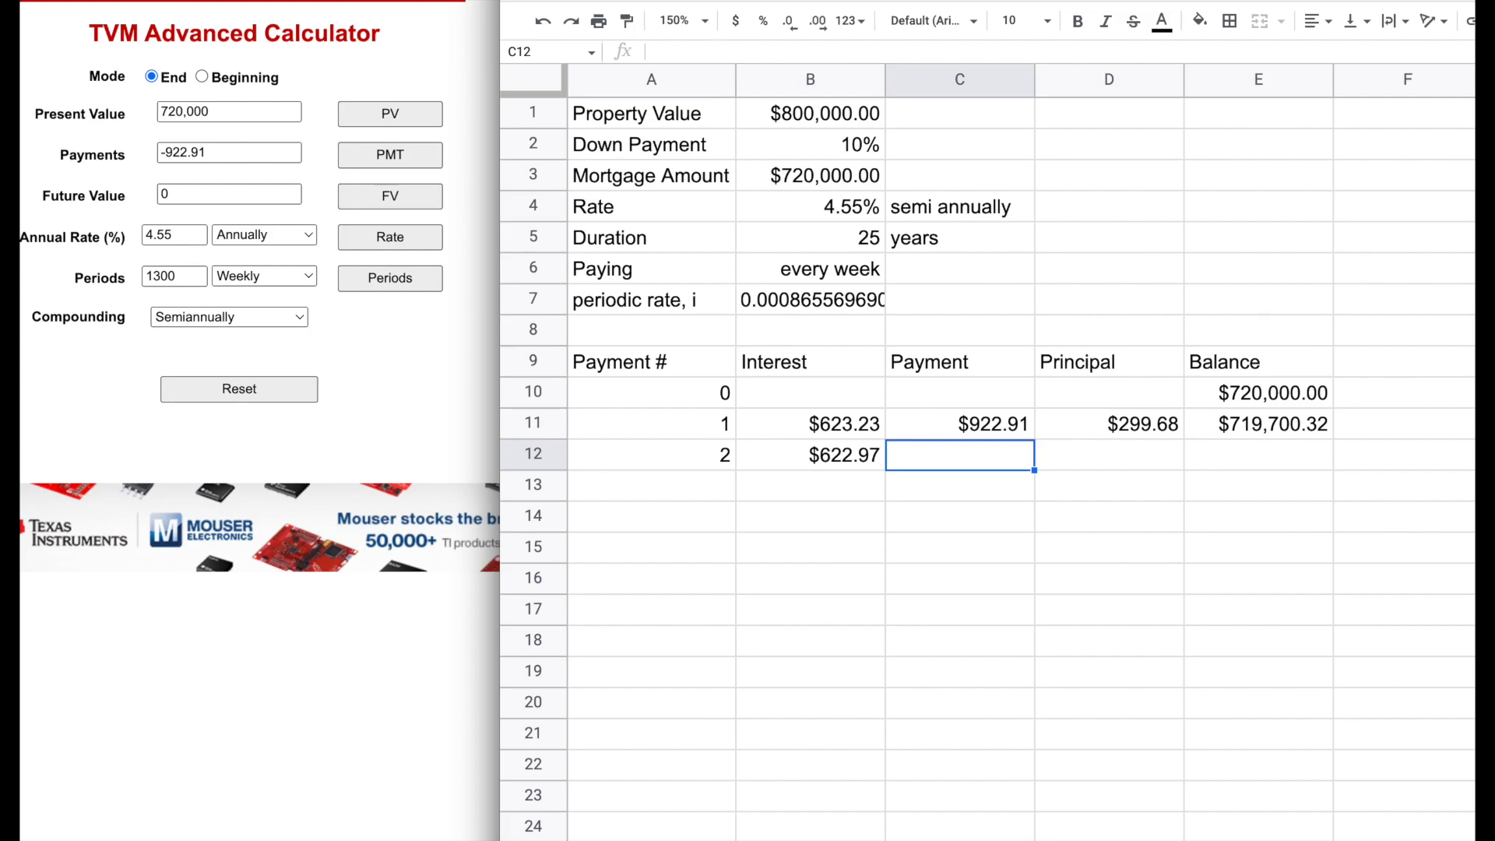
pyautogui.write('=')
pyautogui.press('BackSpace')
pyautogui.write('922.91')
pyautogui.press('Return')
pyautogui.click(975, 464)
pyautogui.click(850, 21)
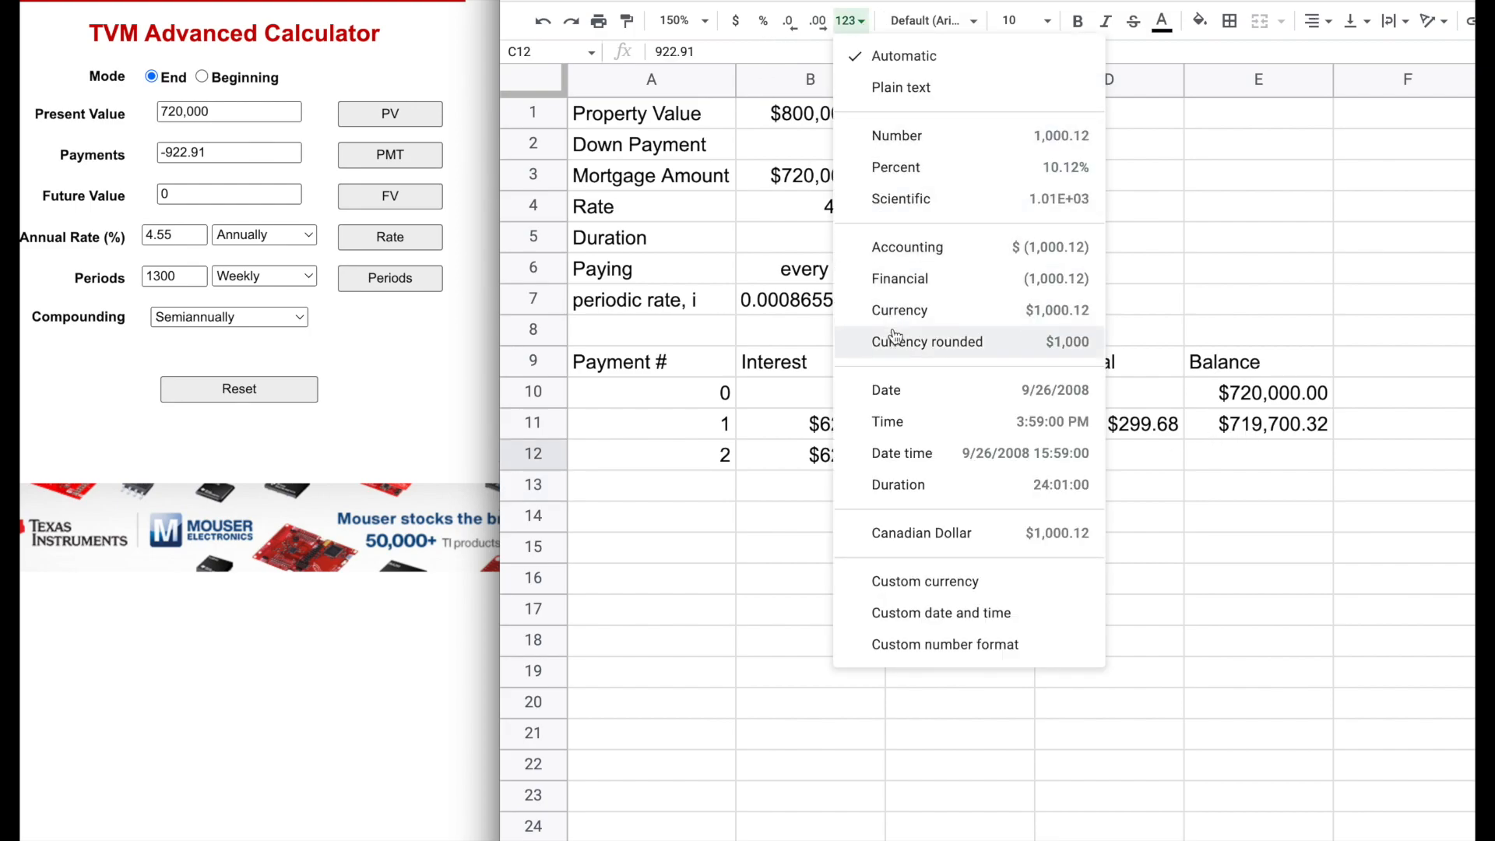
pyautogui.click(946, 537)
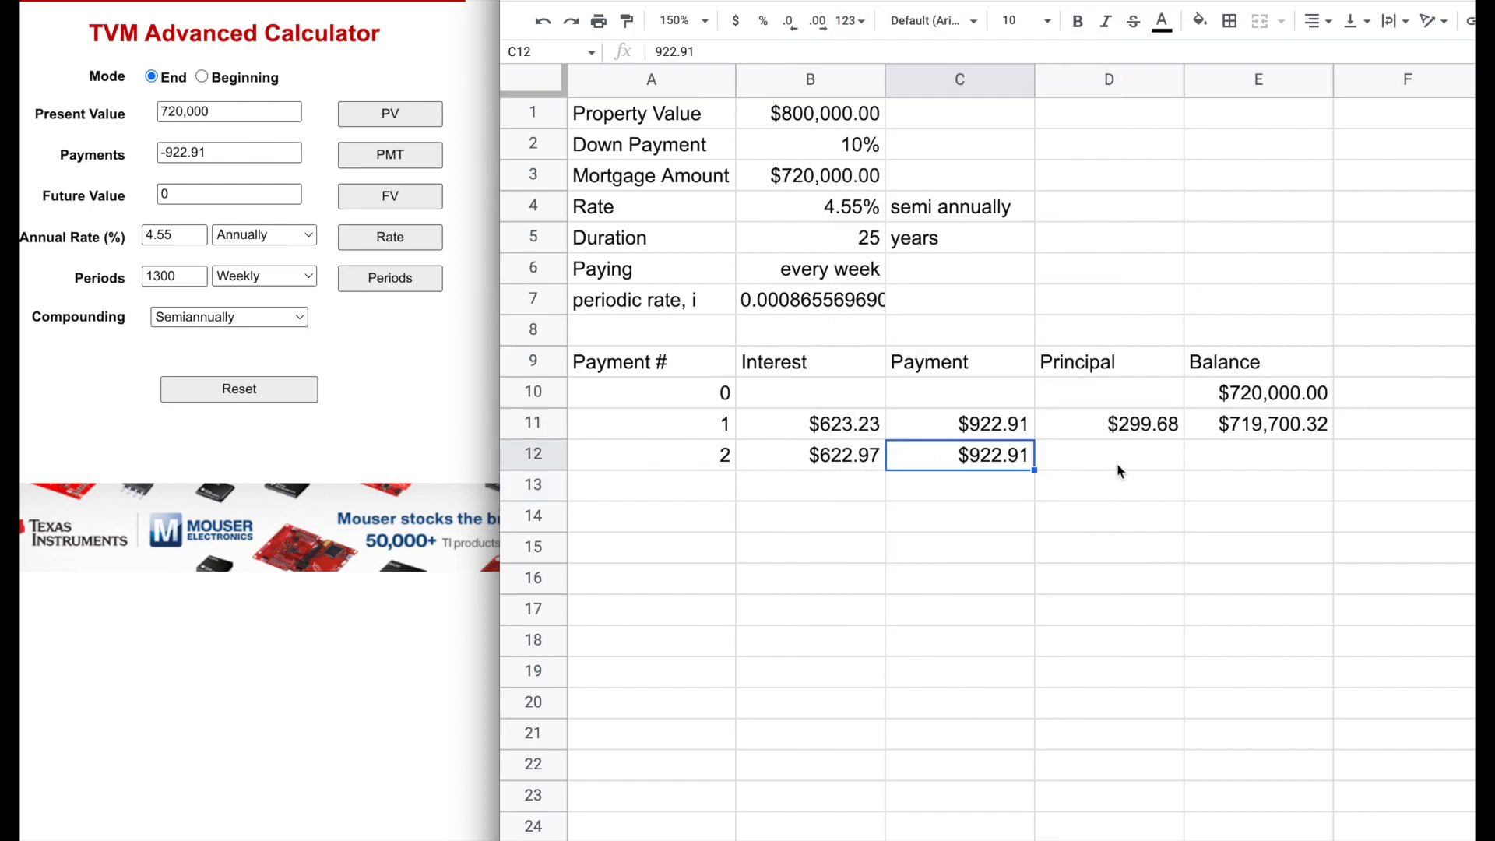
# - Calculate the second payment's principal in D12 with the formula =C12-B12
pyautogui.click(1119, 470)
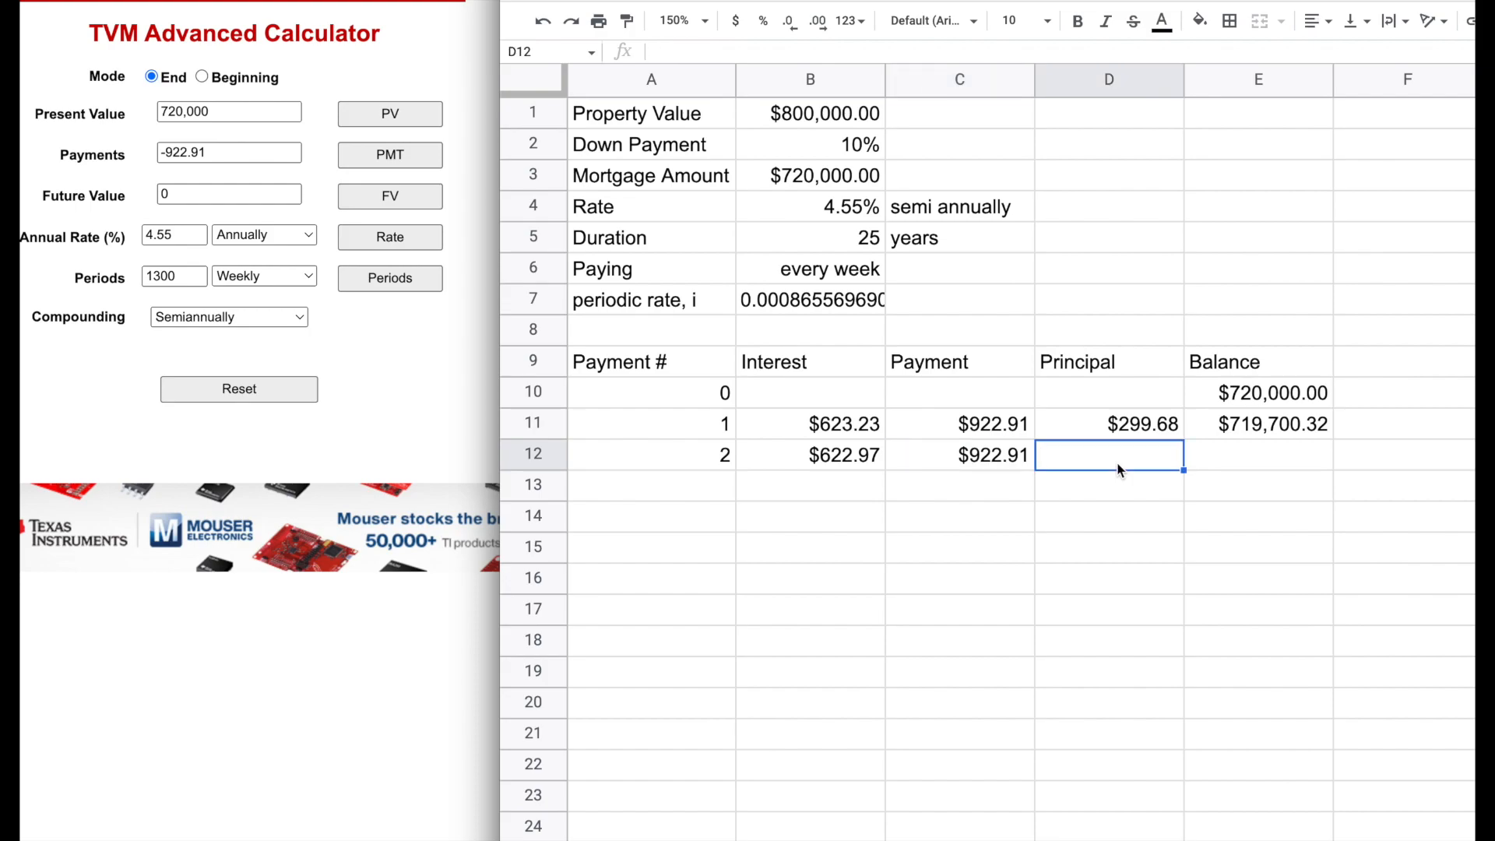
pyautogui.write('=')
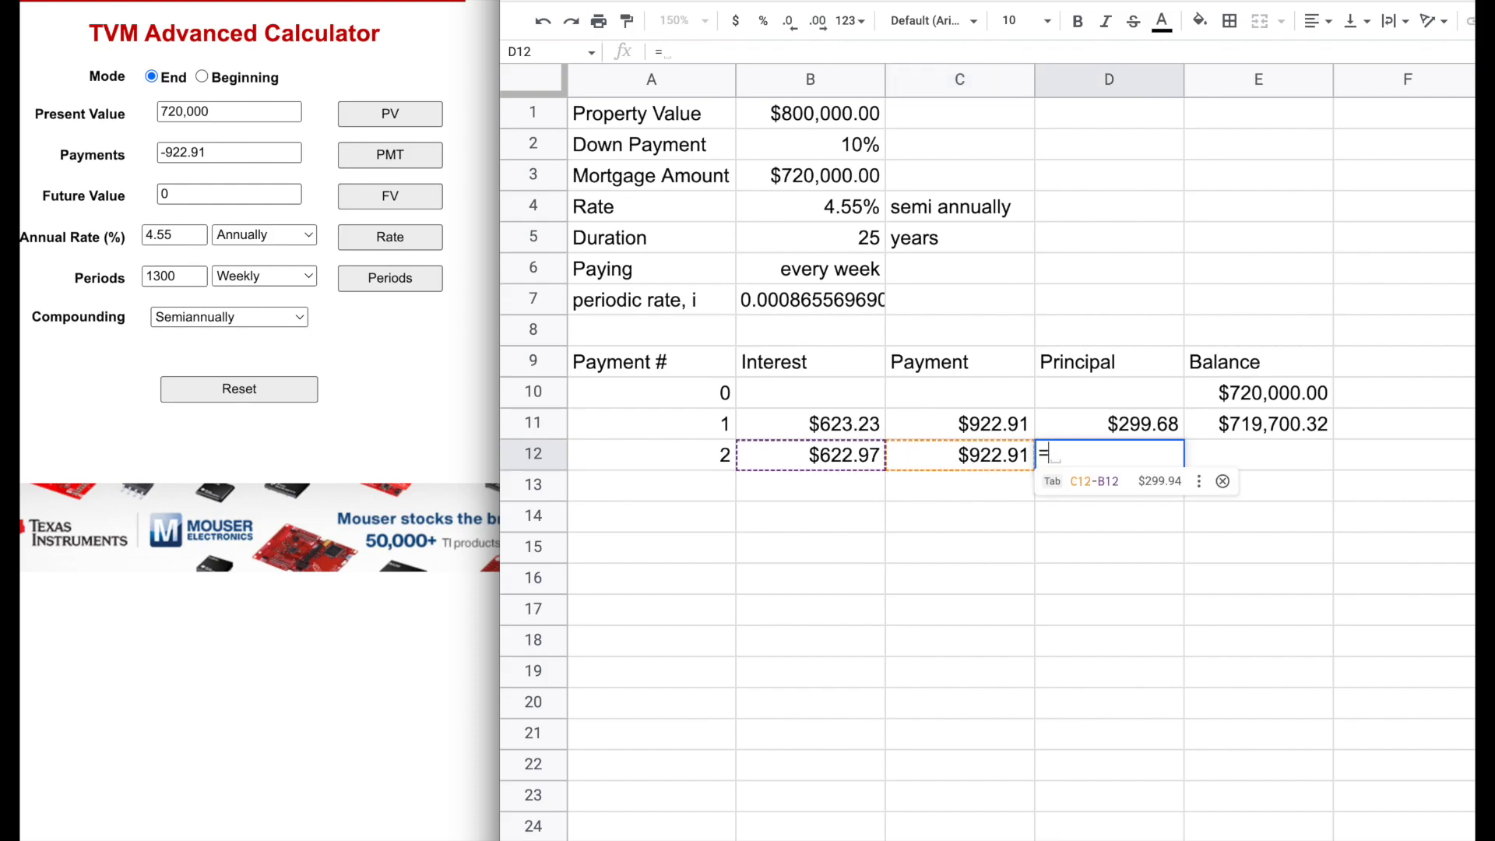
pyautogui.click(983, 463)
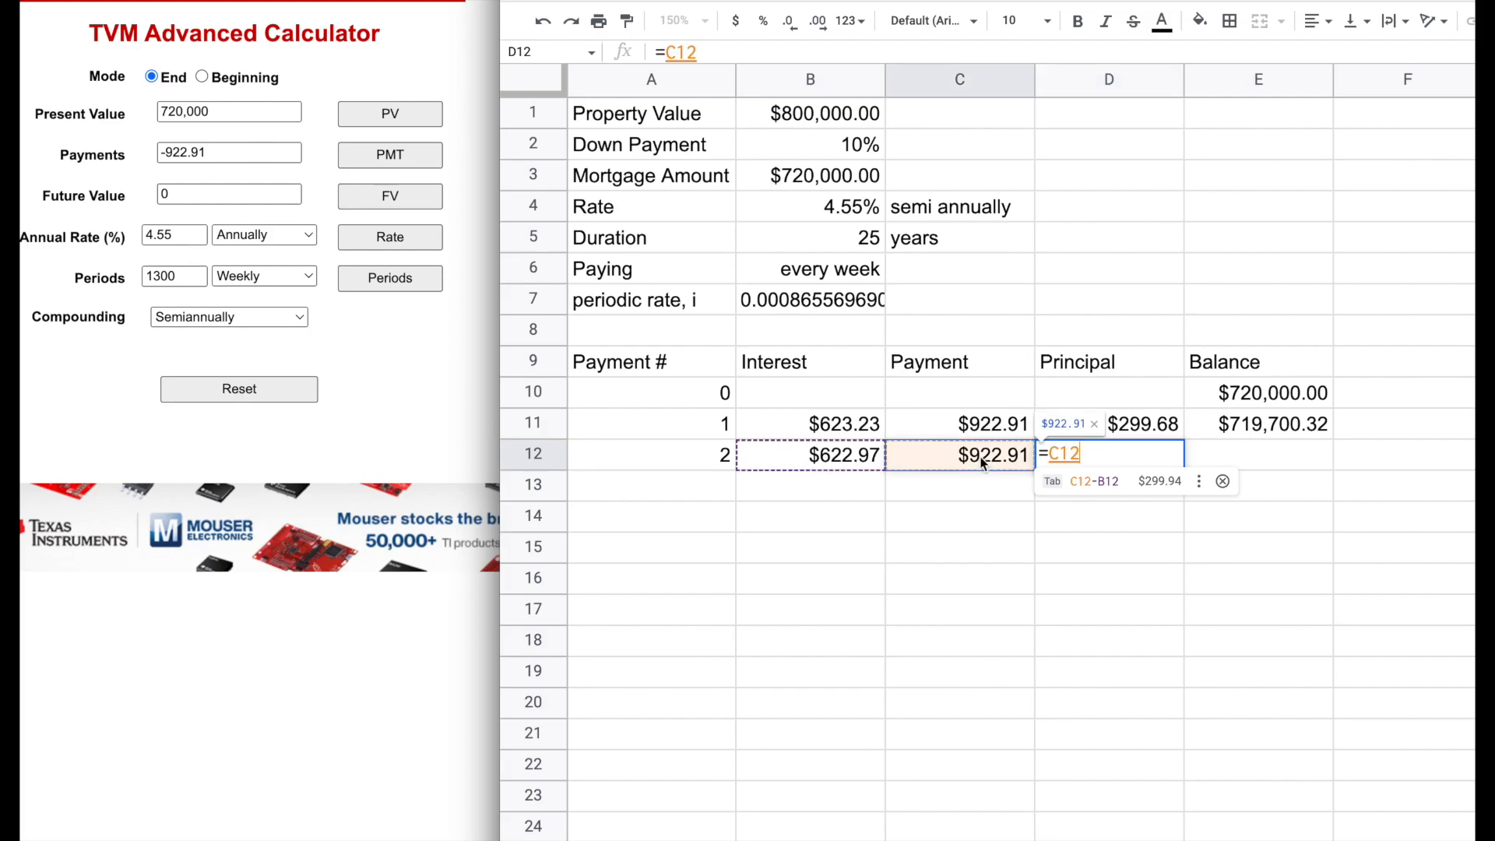
pyautogui.write('-')
pyautogui.click(796, 460)
pyautogui.press('Return')
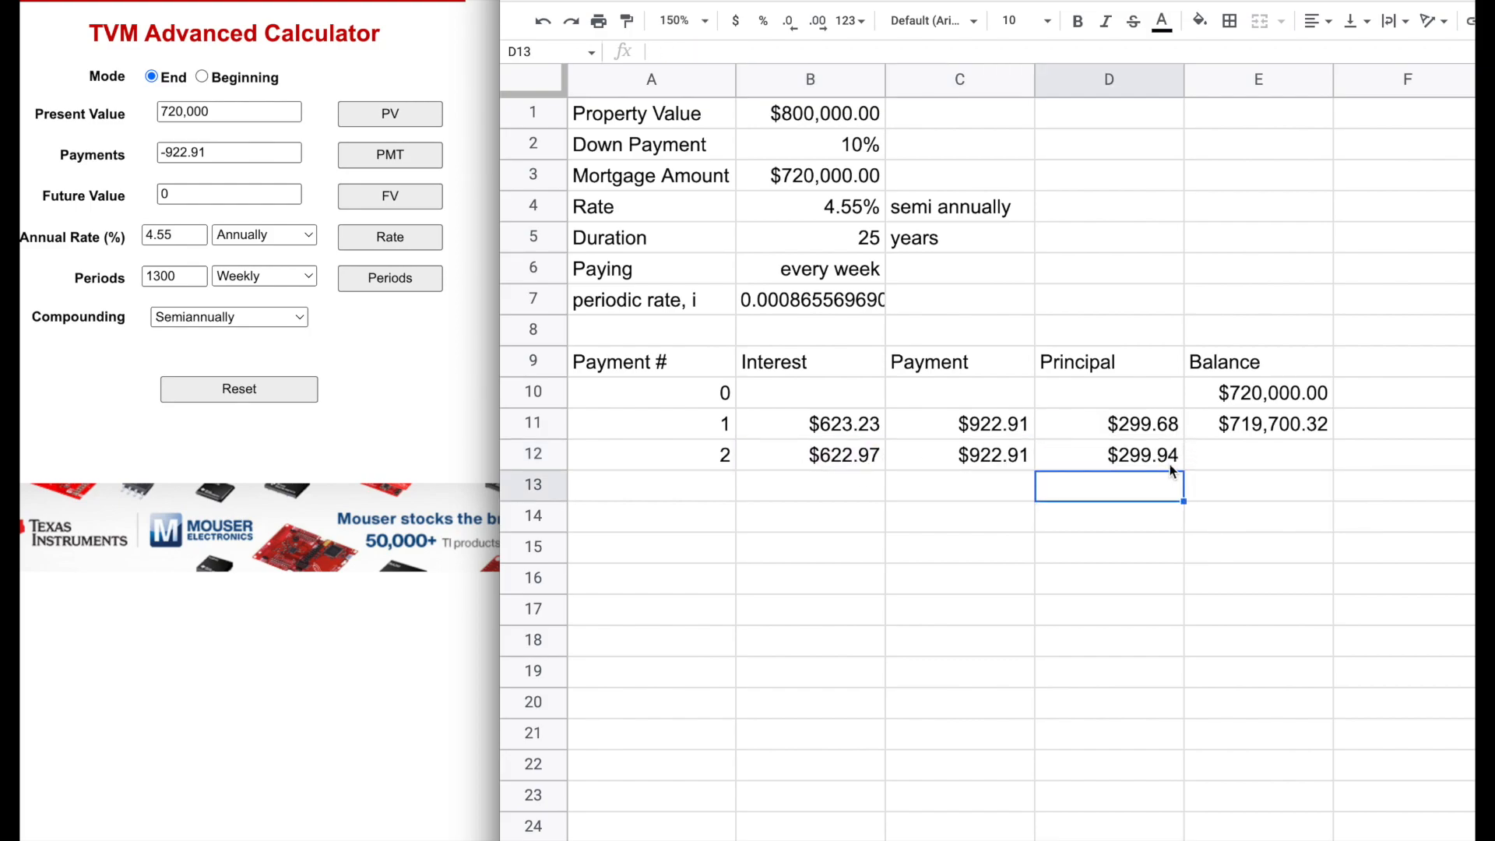
# - Calculate the balance after the second payment in E12 with the formula =E11-D12
pyautogui.click(1276, 460)
pyautogui.write('=')
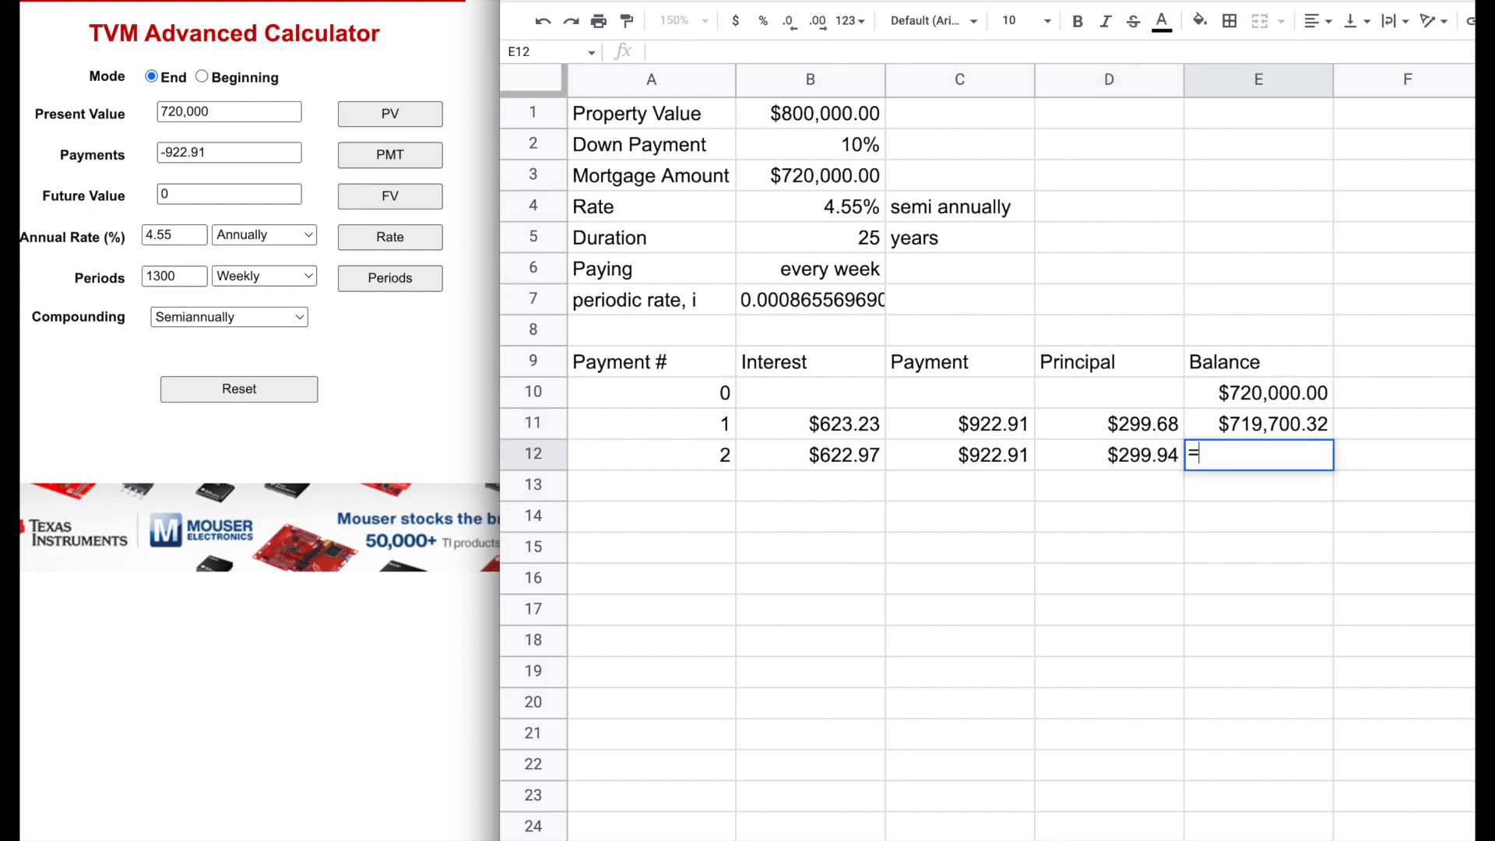
pyautogui.click(1280, 428)
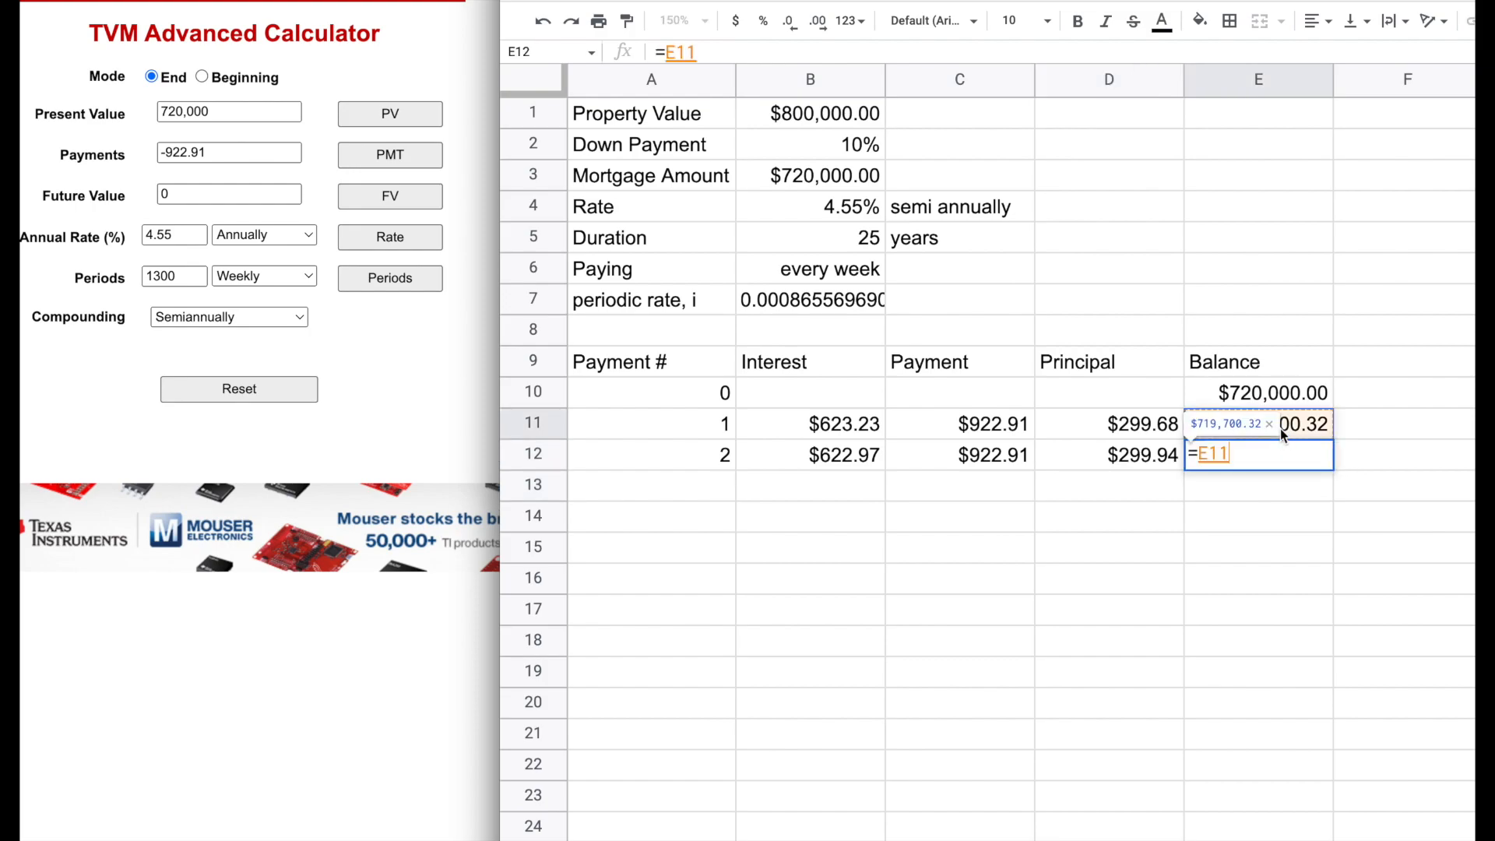
pyautogui.write('-')
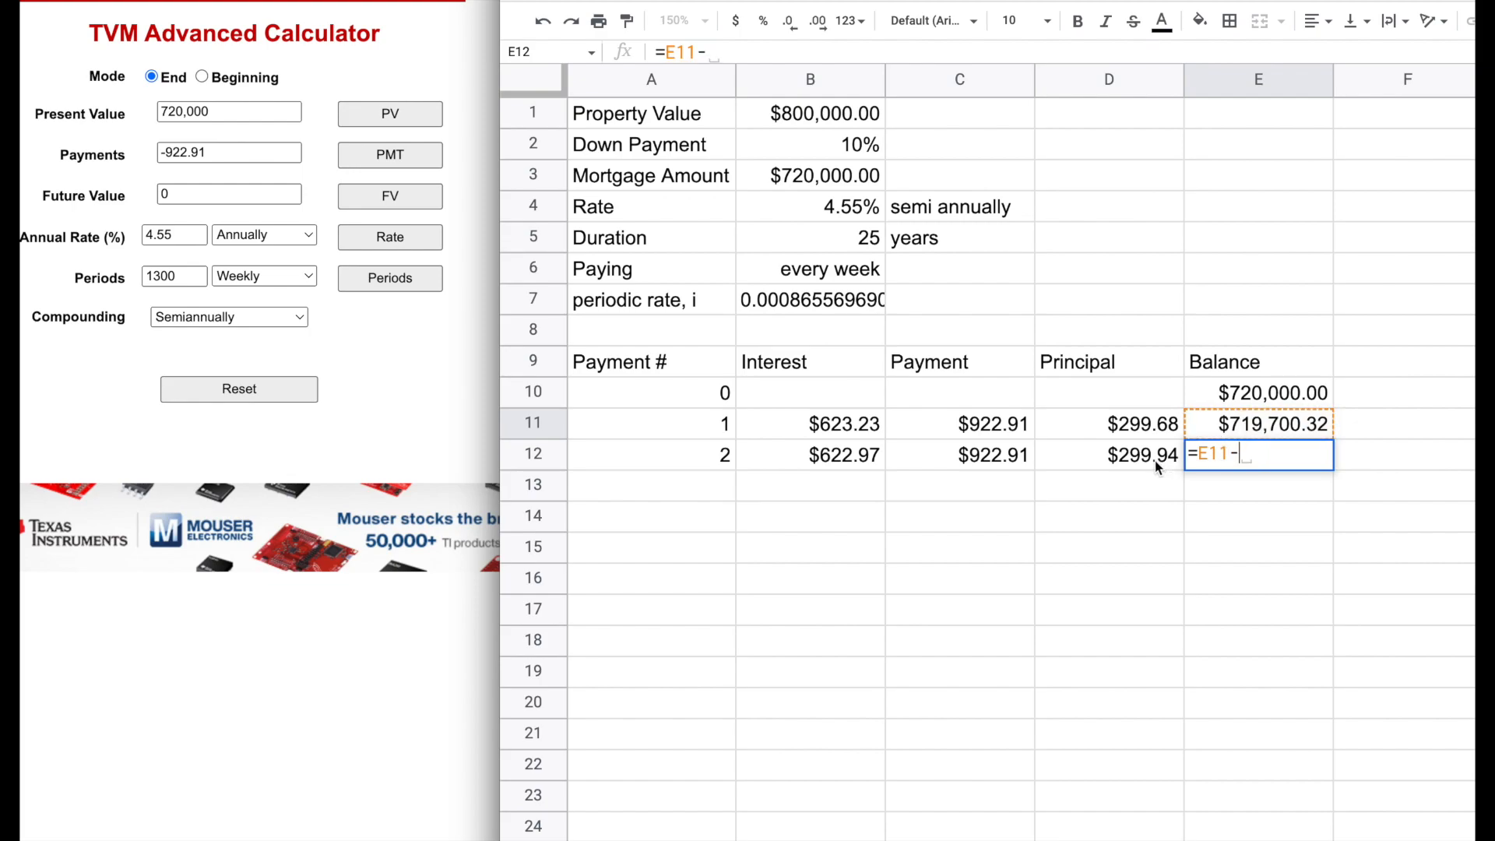
pyautogui.click(1154, 459)
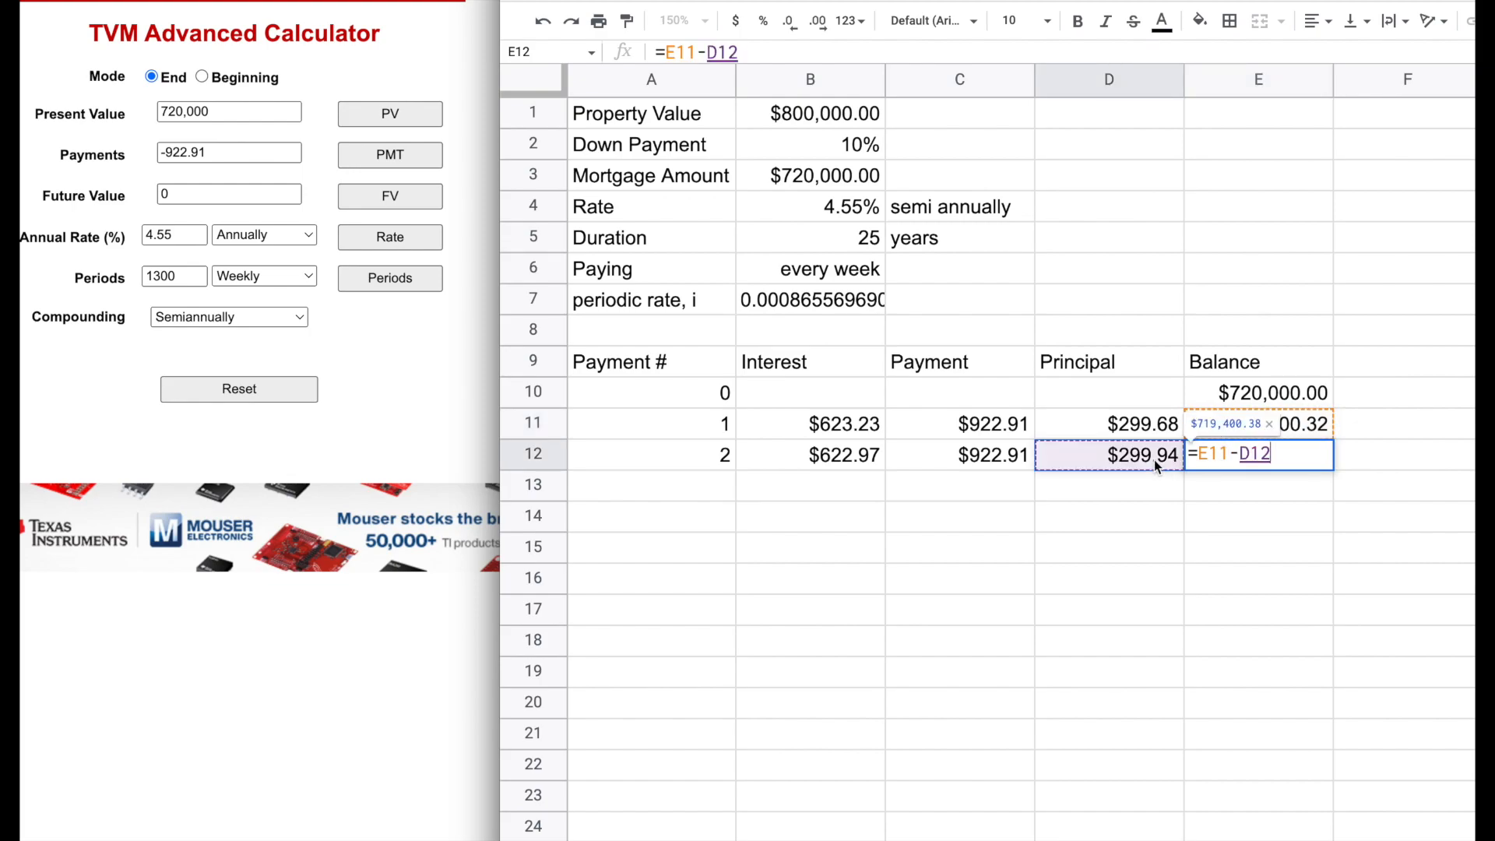
pyautogui.press('Return')
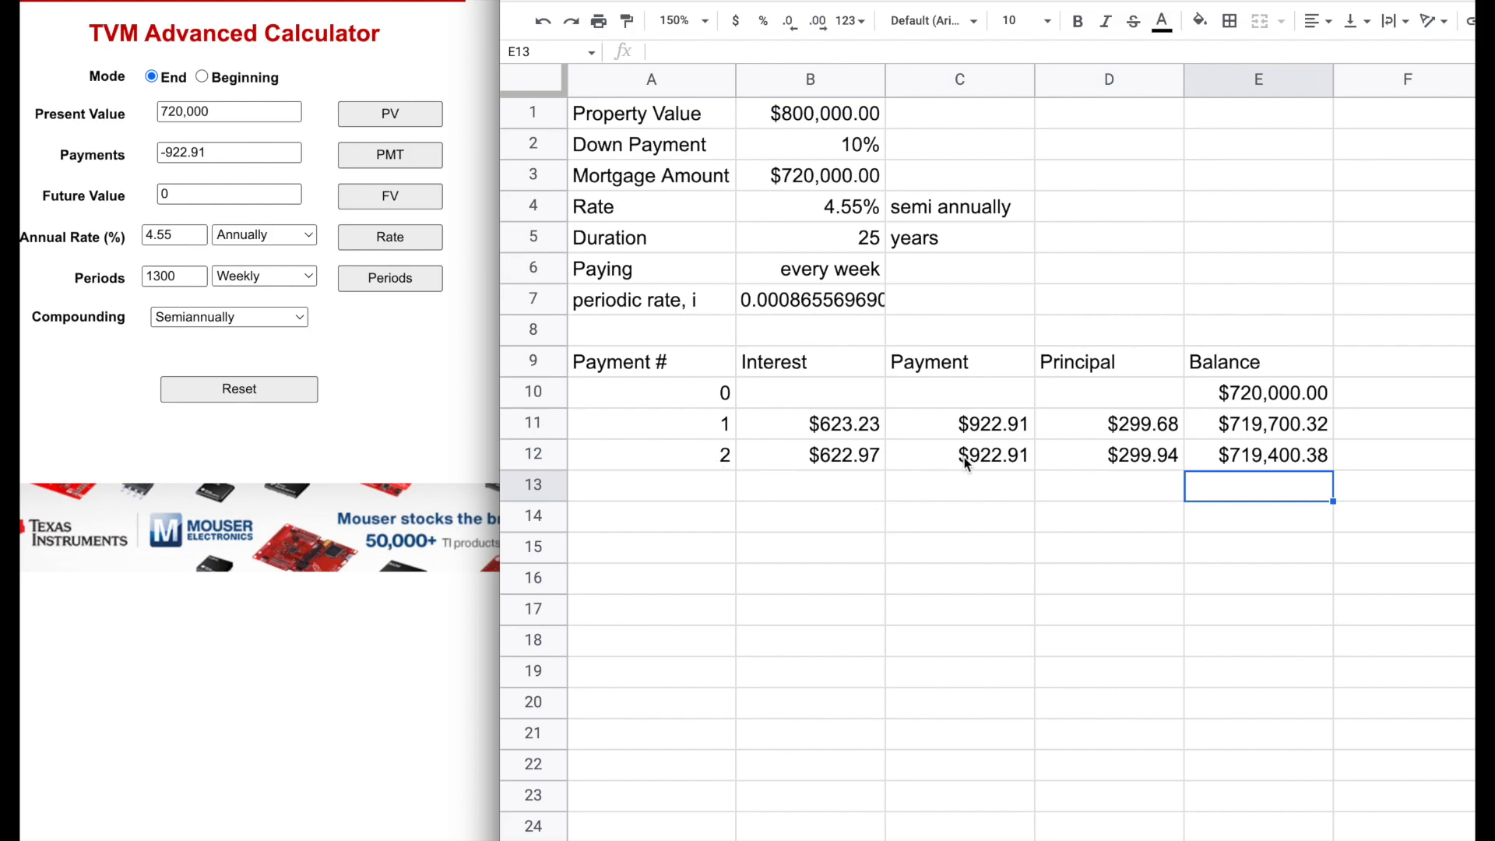
pyautogui.click(864, 461)
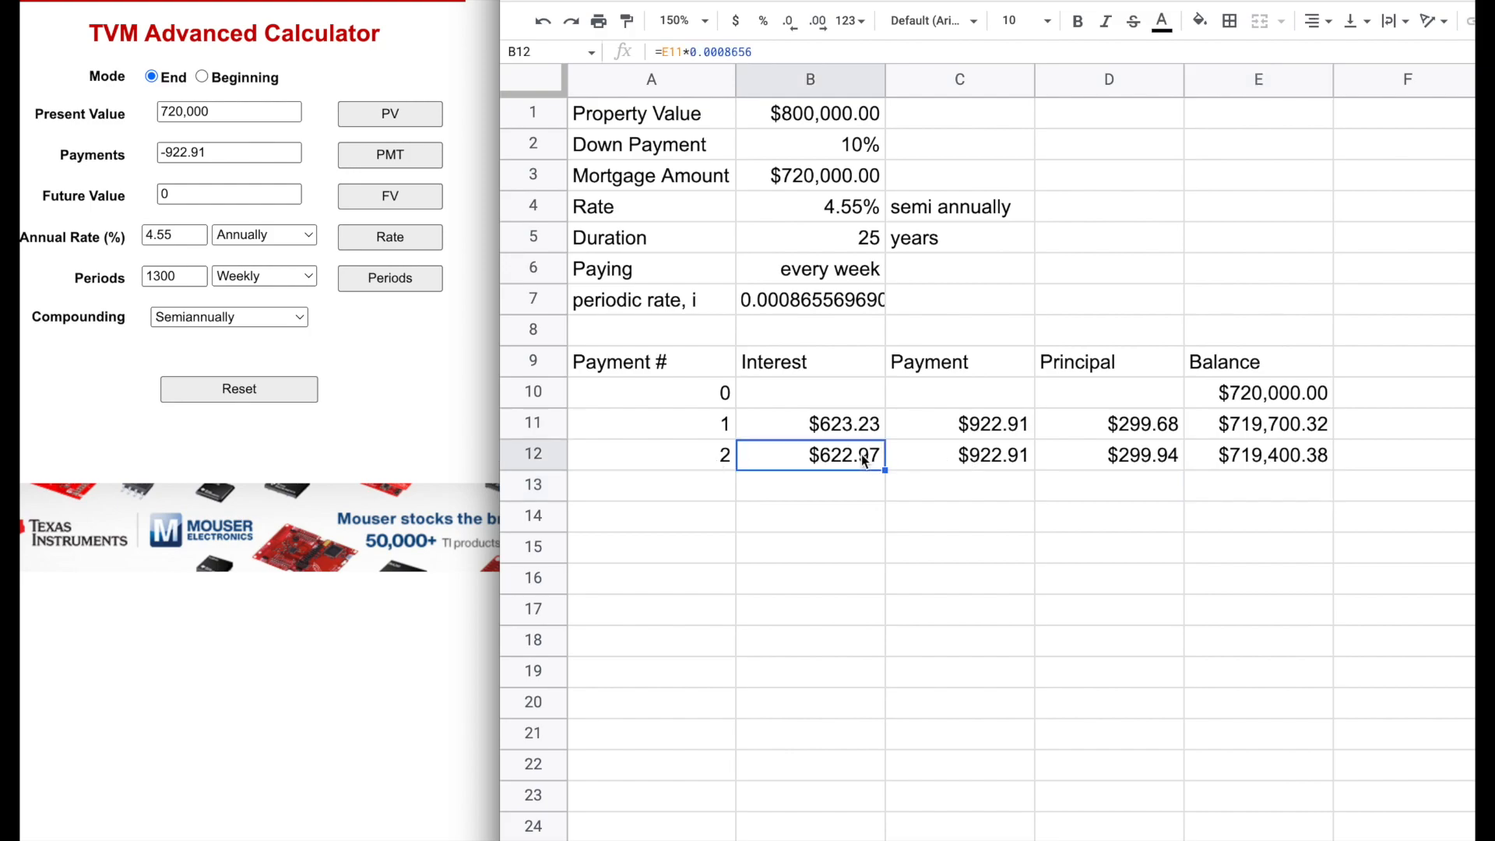
pyautogui.click(685, 428)
pyautogui.click(694, 451)
pyautogui.click(696, 484)
pyautogui.click(703, 526)
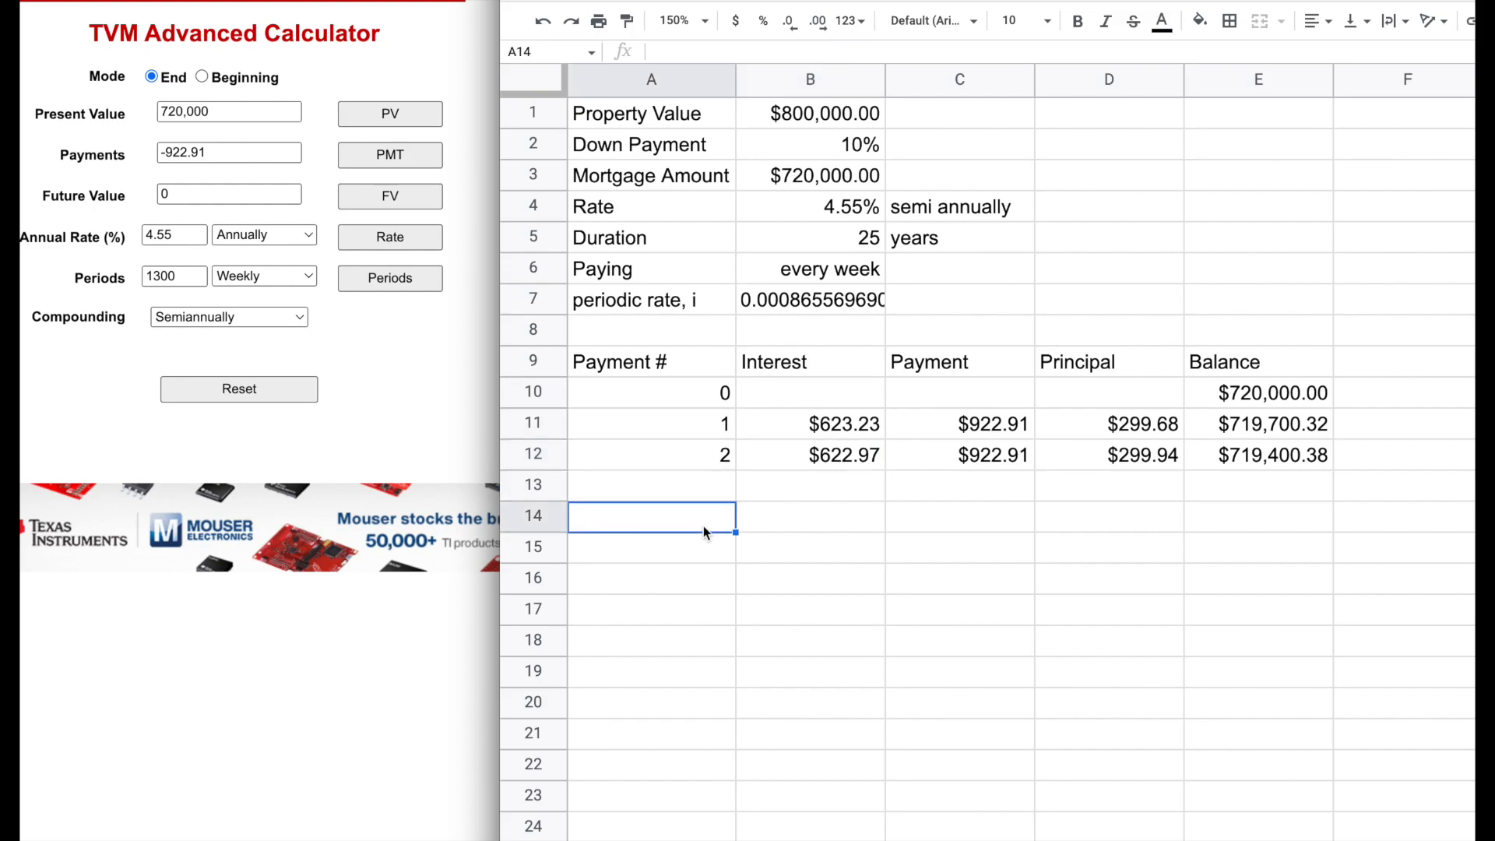
# - Fill the payment number series from A10:A12 down column A to 985 in A995
pyautogui.click(678, 393)
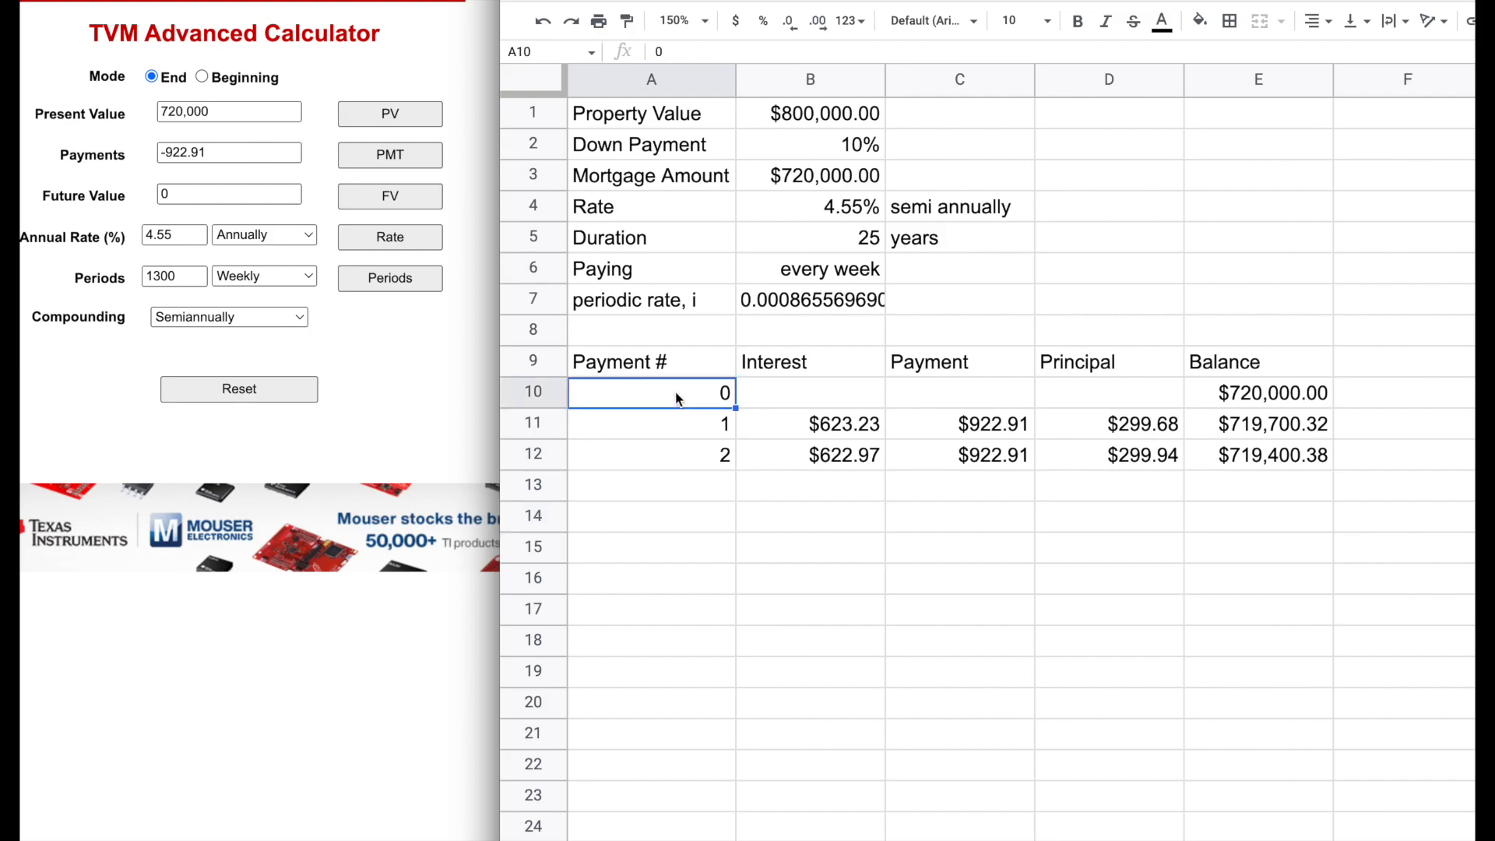
pyautogui.moveTo(675, 391); pyautogui.dragTo(679, 445)
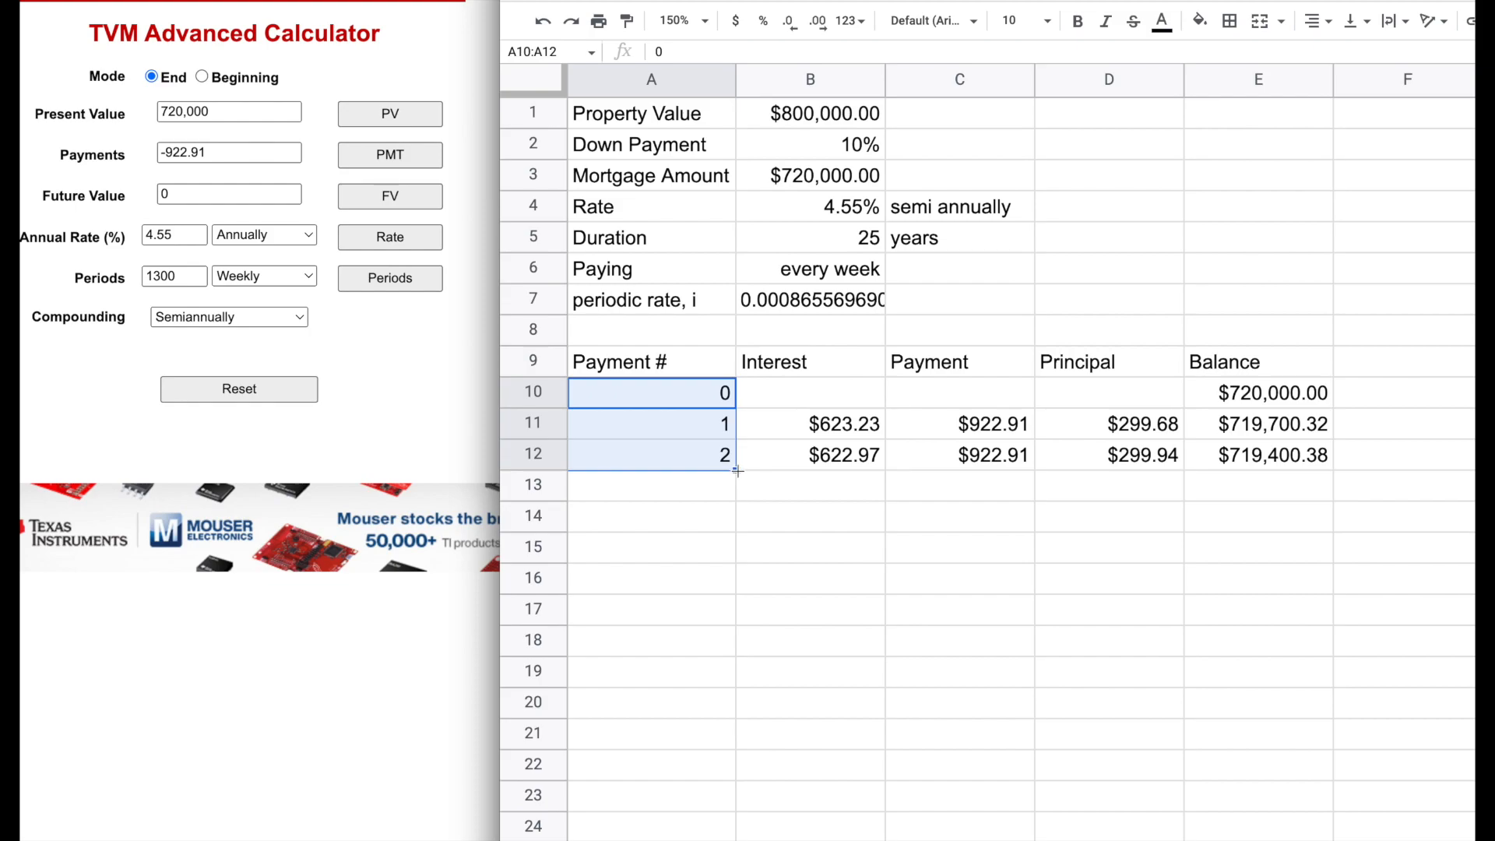
pyautogui.moveTo(737, 470); pyautogui.dragTo(735, 641)
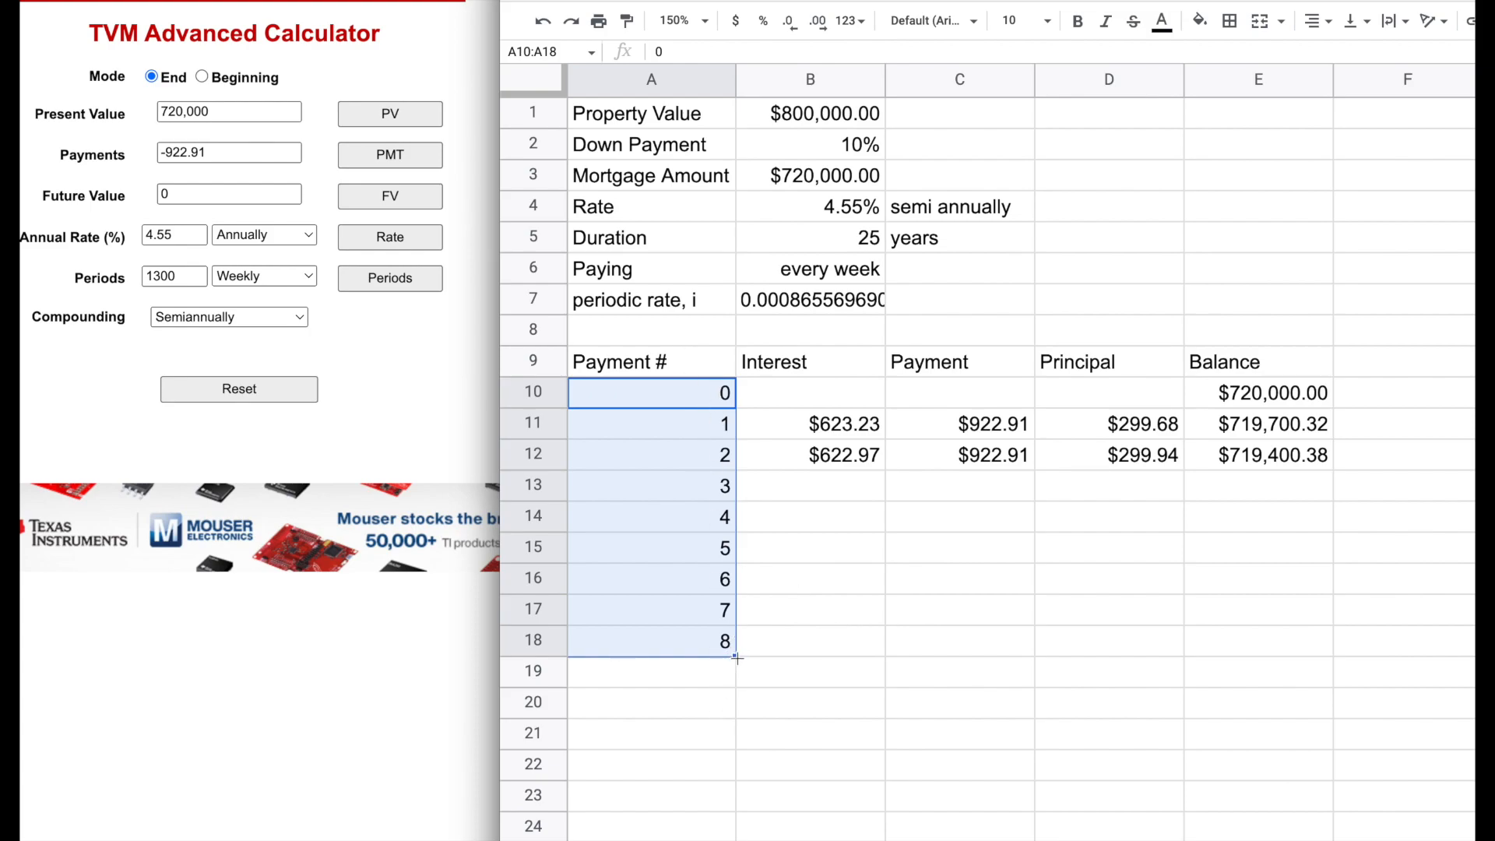
pyautogui.moveTo(736, 658); pyautogui.dragTo(732, 463)
pyautogui.moveTo(732, 837); pyautogui.dragTo(732, 837)
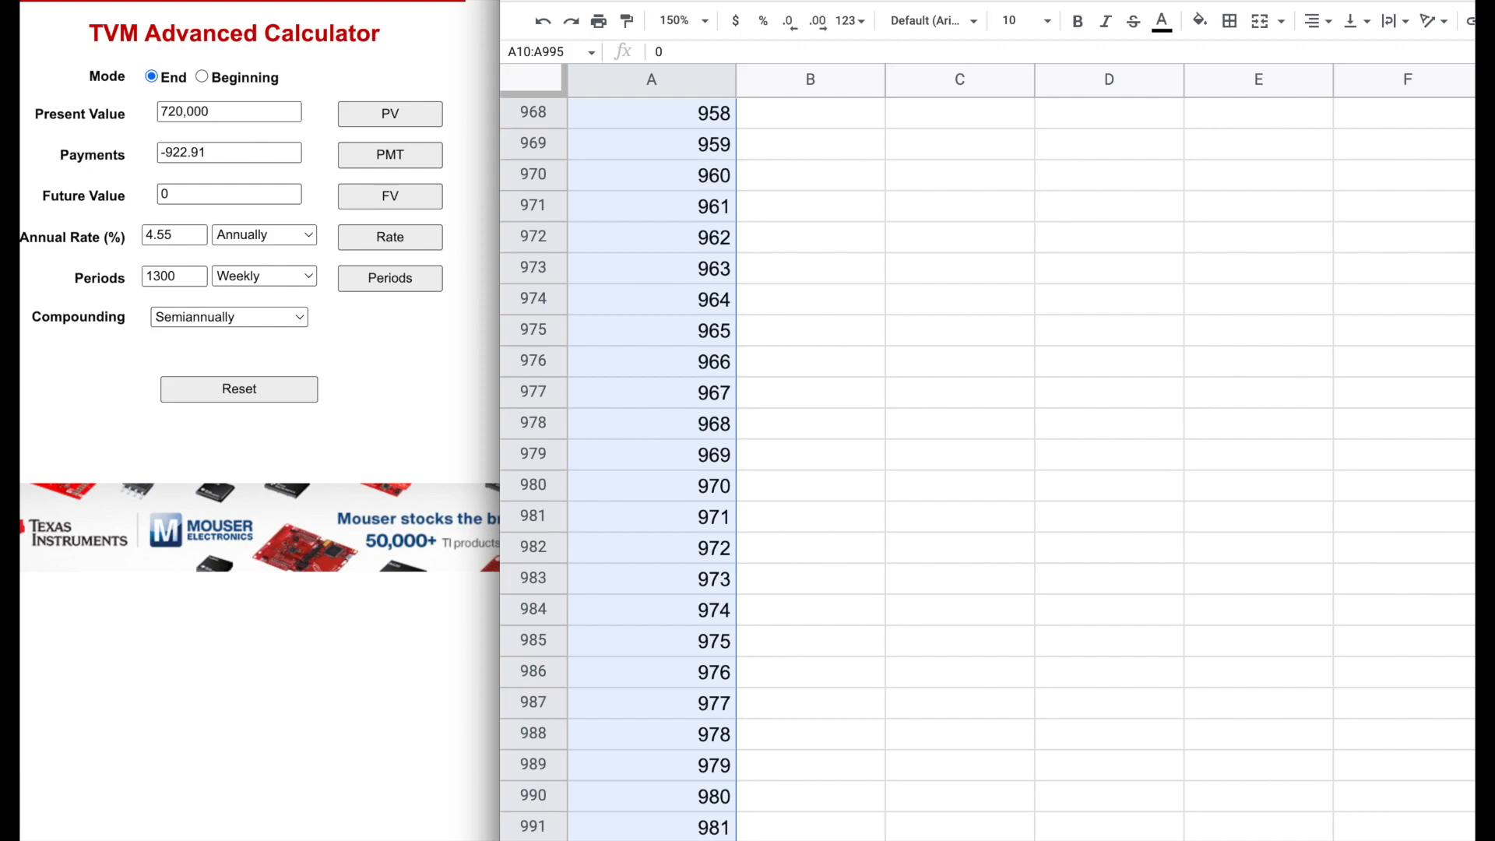
# - Extend the payment number series in column A to 1300 in A1310
pyautogui.scroll(-20, 987, 469)
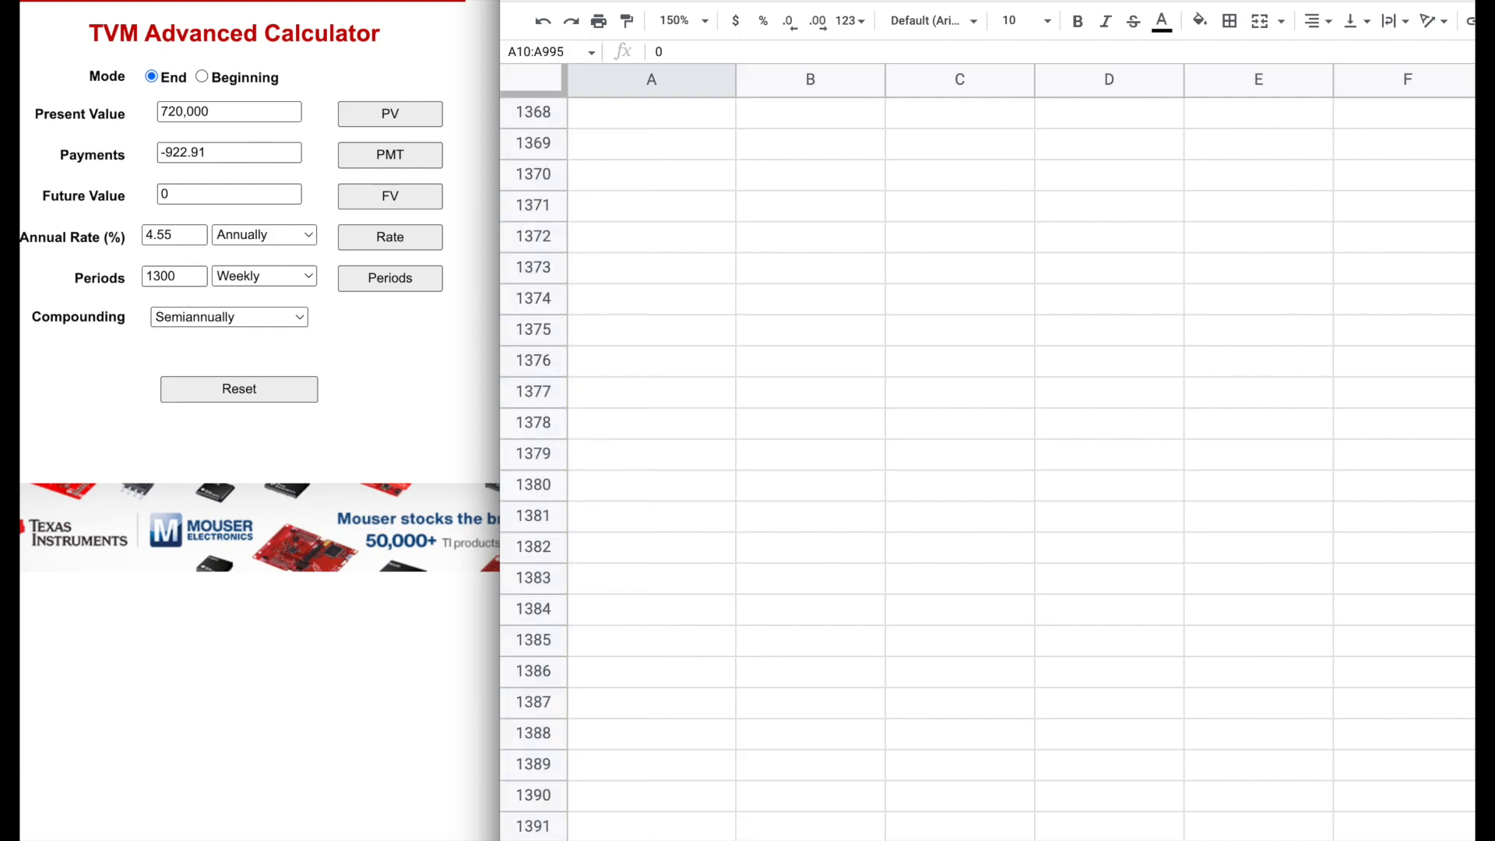
pyautogui.scroll(20, 707, 604)
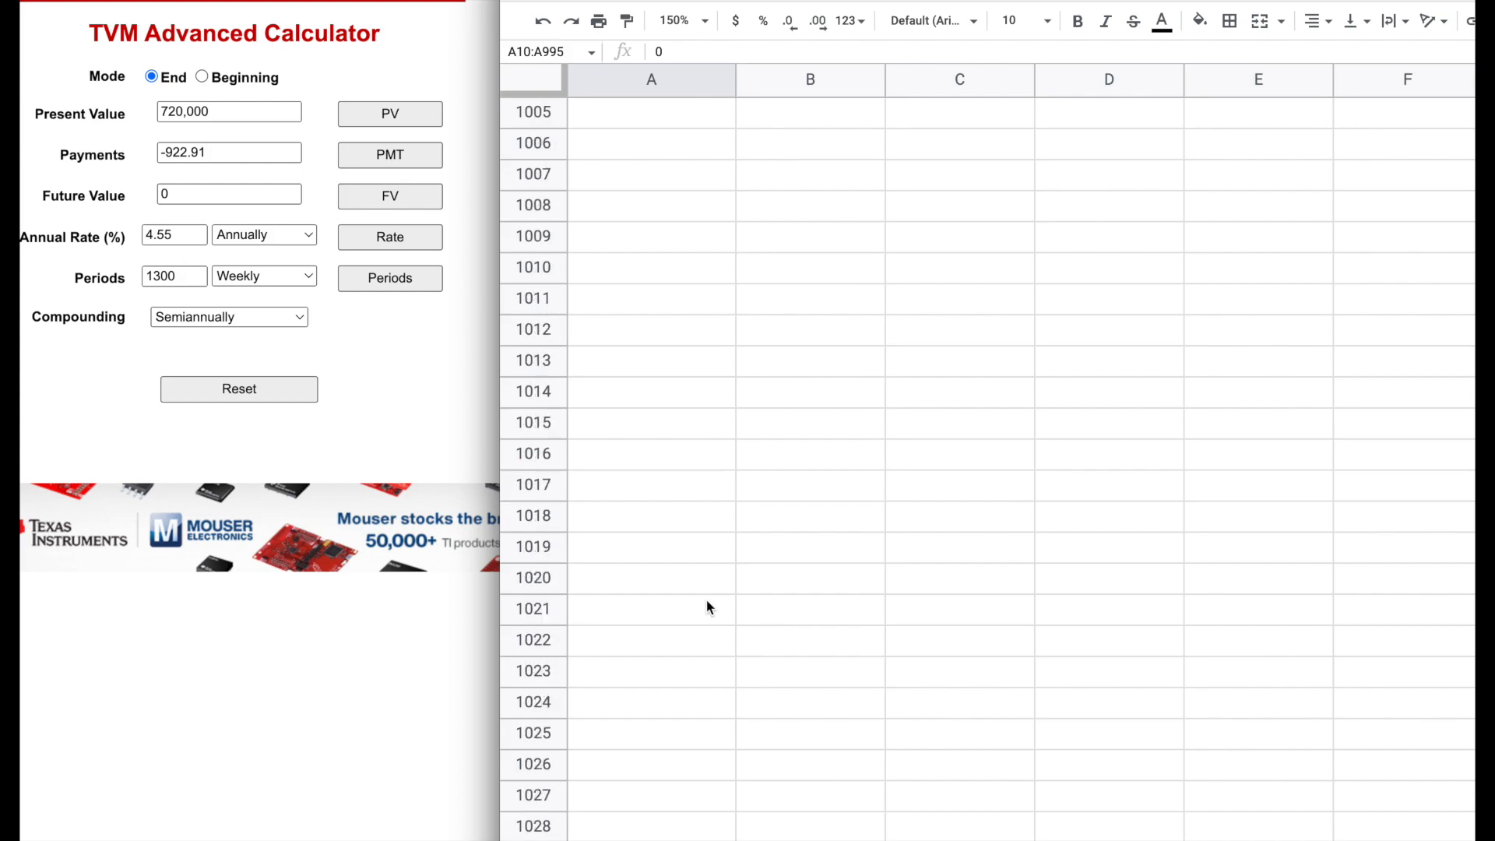
pyautogui.scroll(-4, 707, 604)
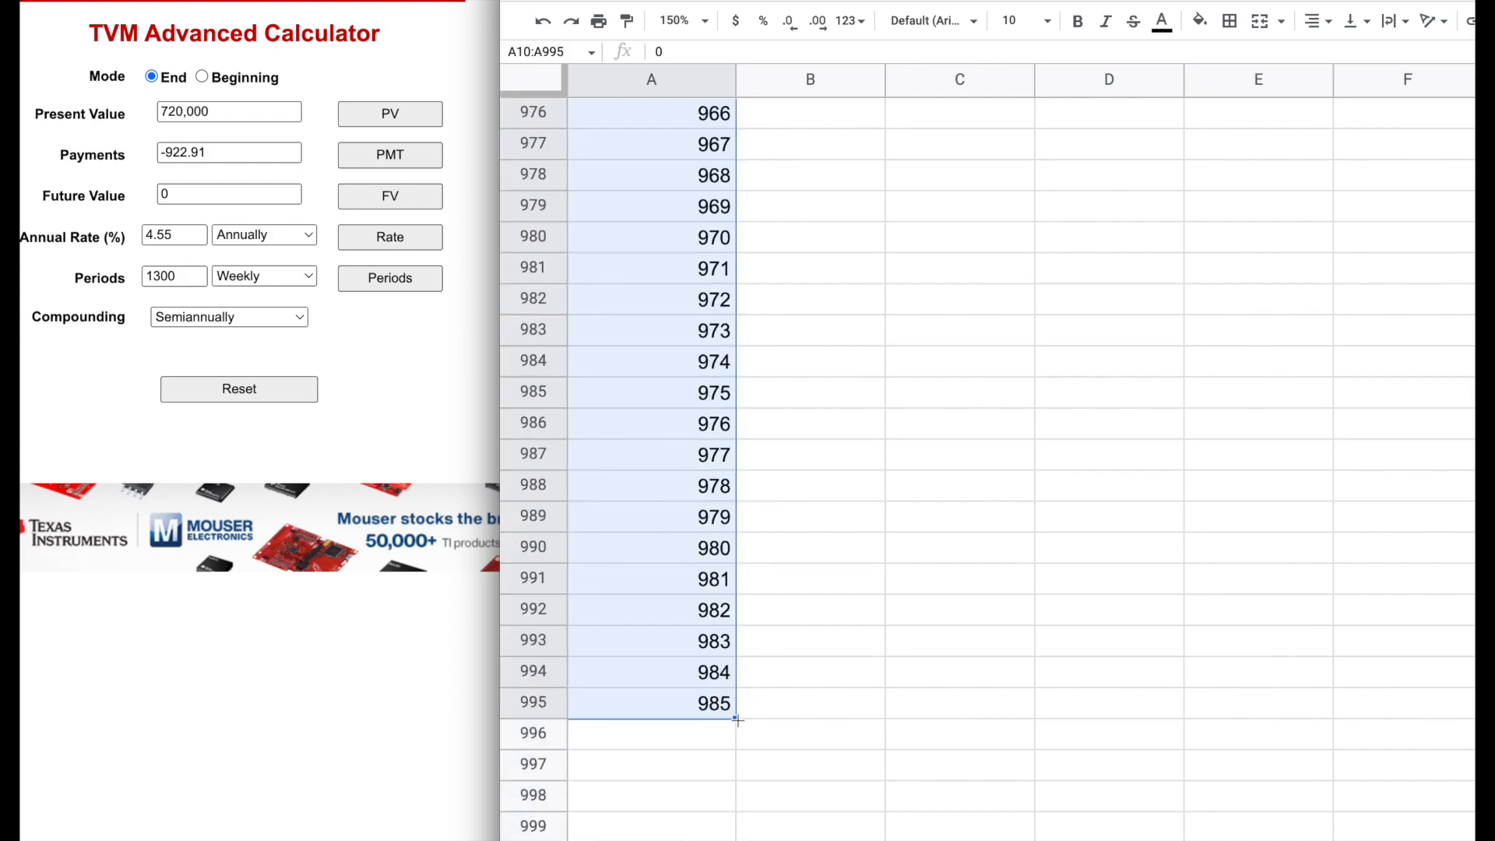
pyautogui.moveTo(735, 719); pyautogui.dragTo(700, 801)
pyautogui.scroll(-20, 702, 791)
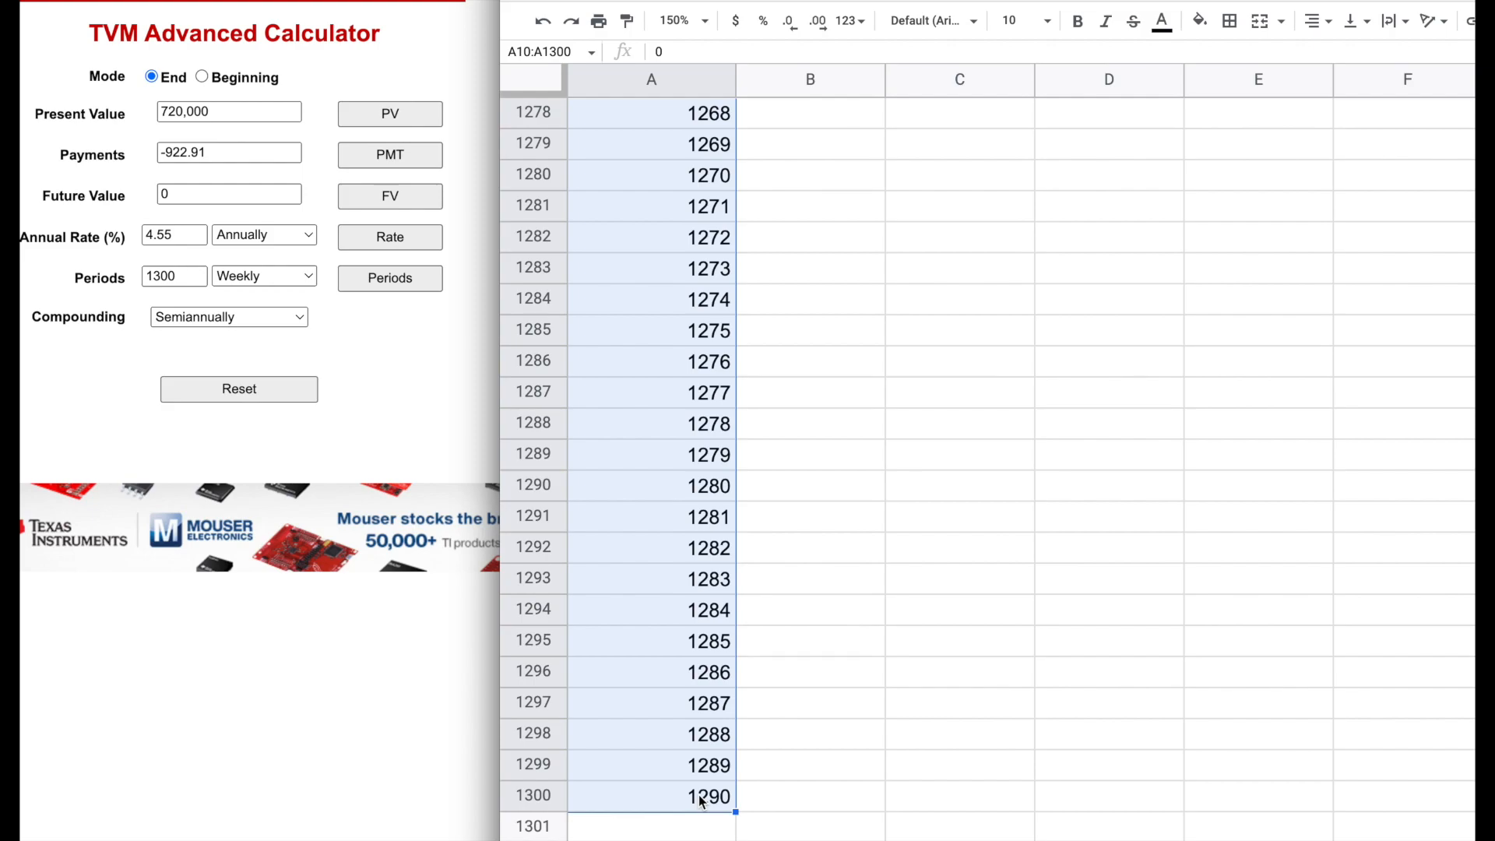
pyautogui.scroll(-5, 726, 806)
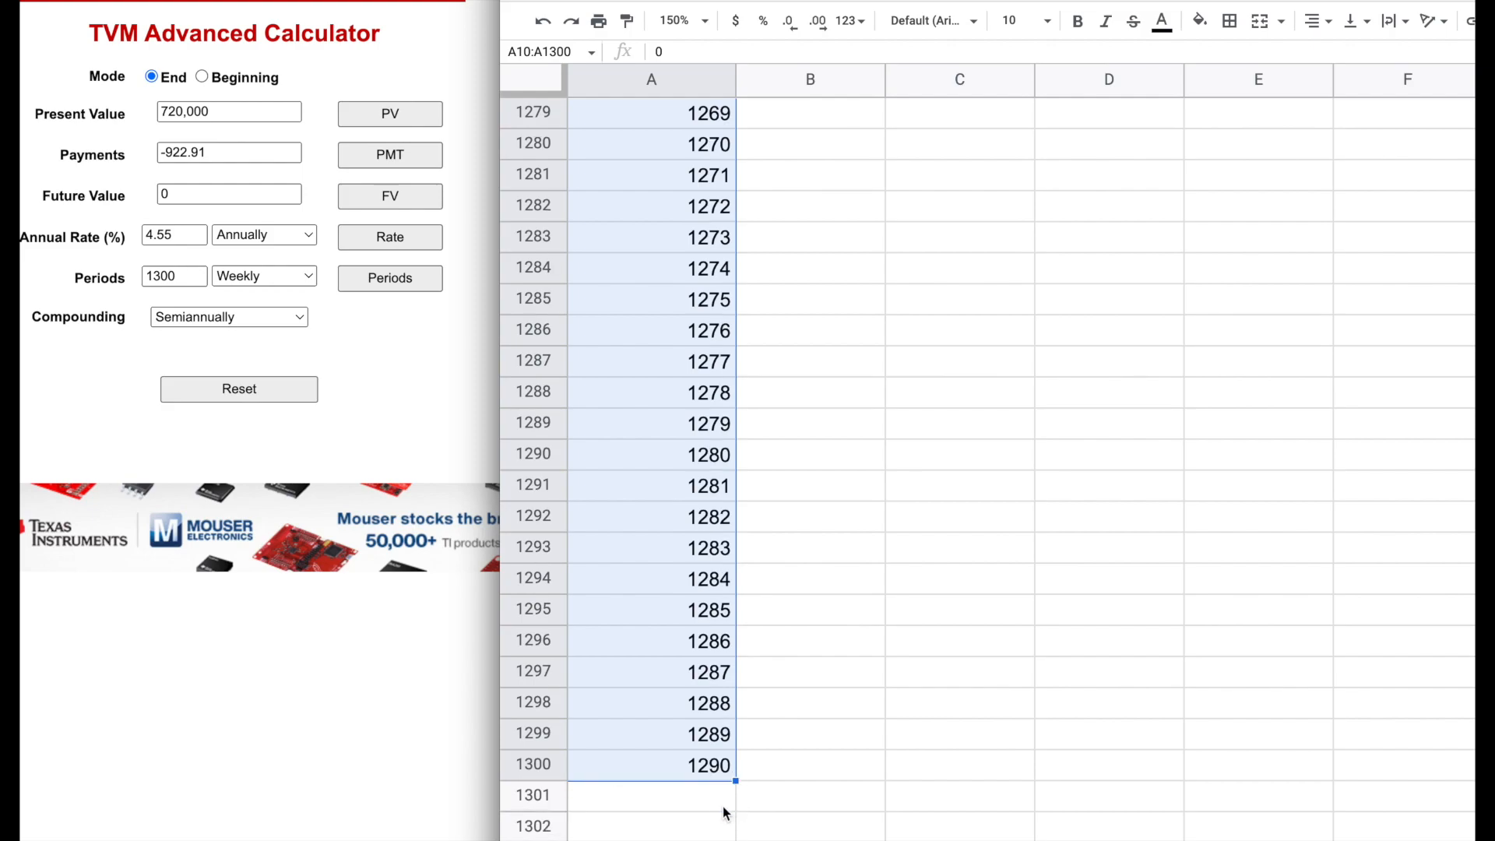
pyautogui.moveTo(736, 410); pyautogui.dragTo(732, 708)
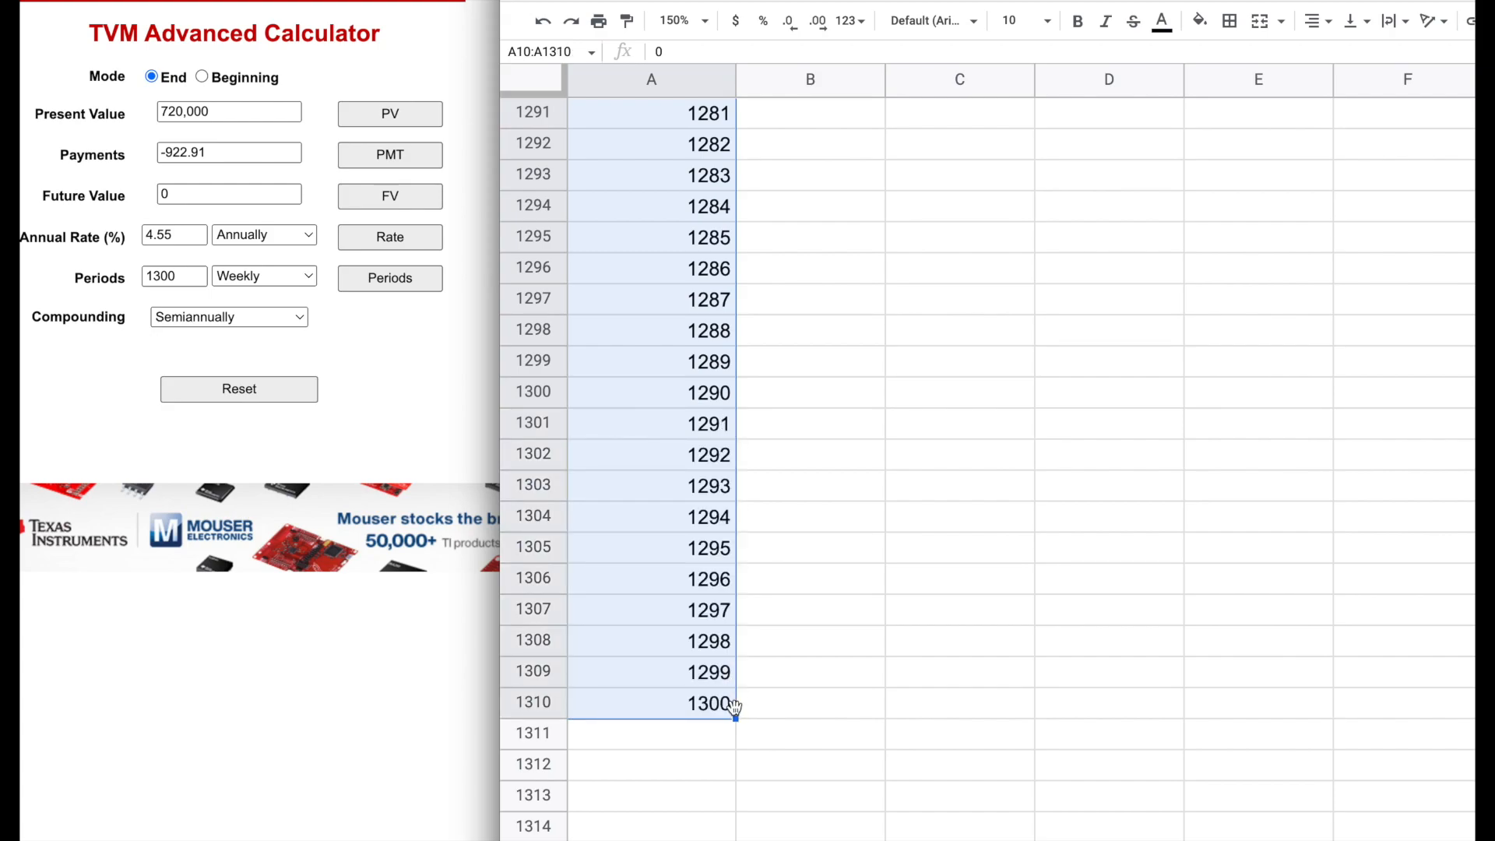
pyautogui.click(677, 710)
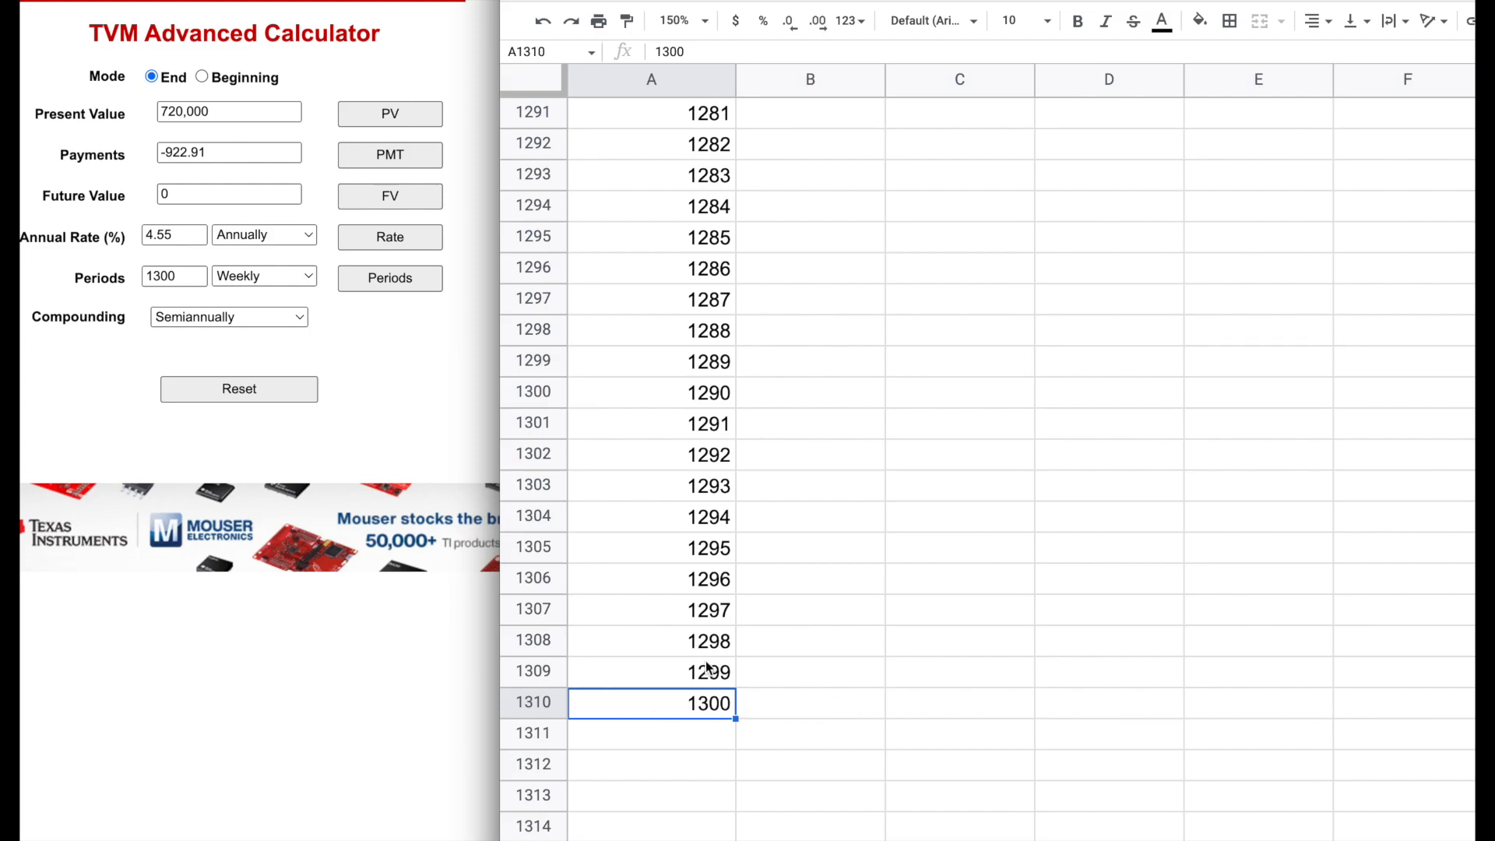
# - Review the second payment's interest, payment, principal and balance entries in B12 through E12, checking which cells each formula references
pyautogui.scroll(20, 707, 666)
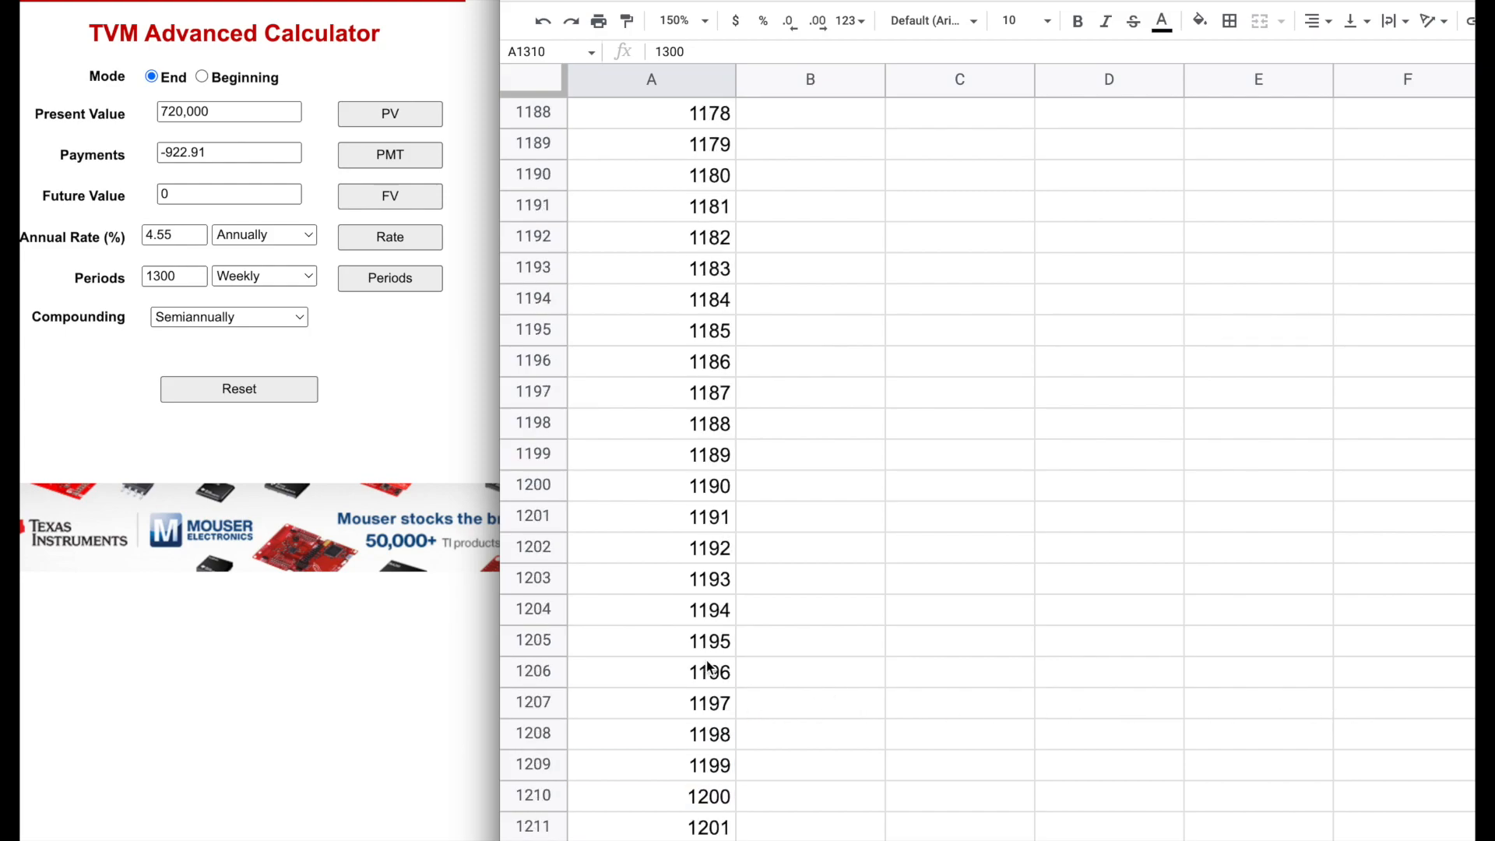
pyautogui.scroll(20, 707, 665)
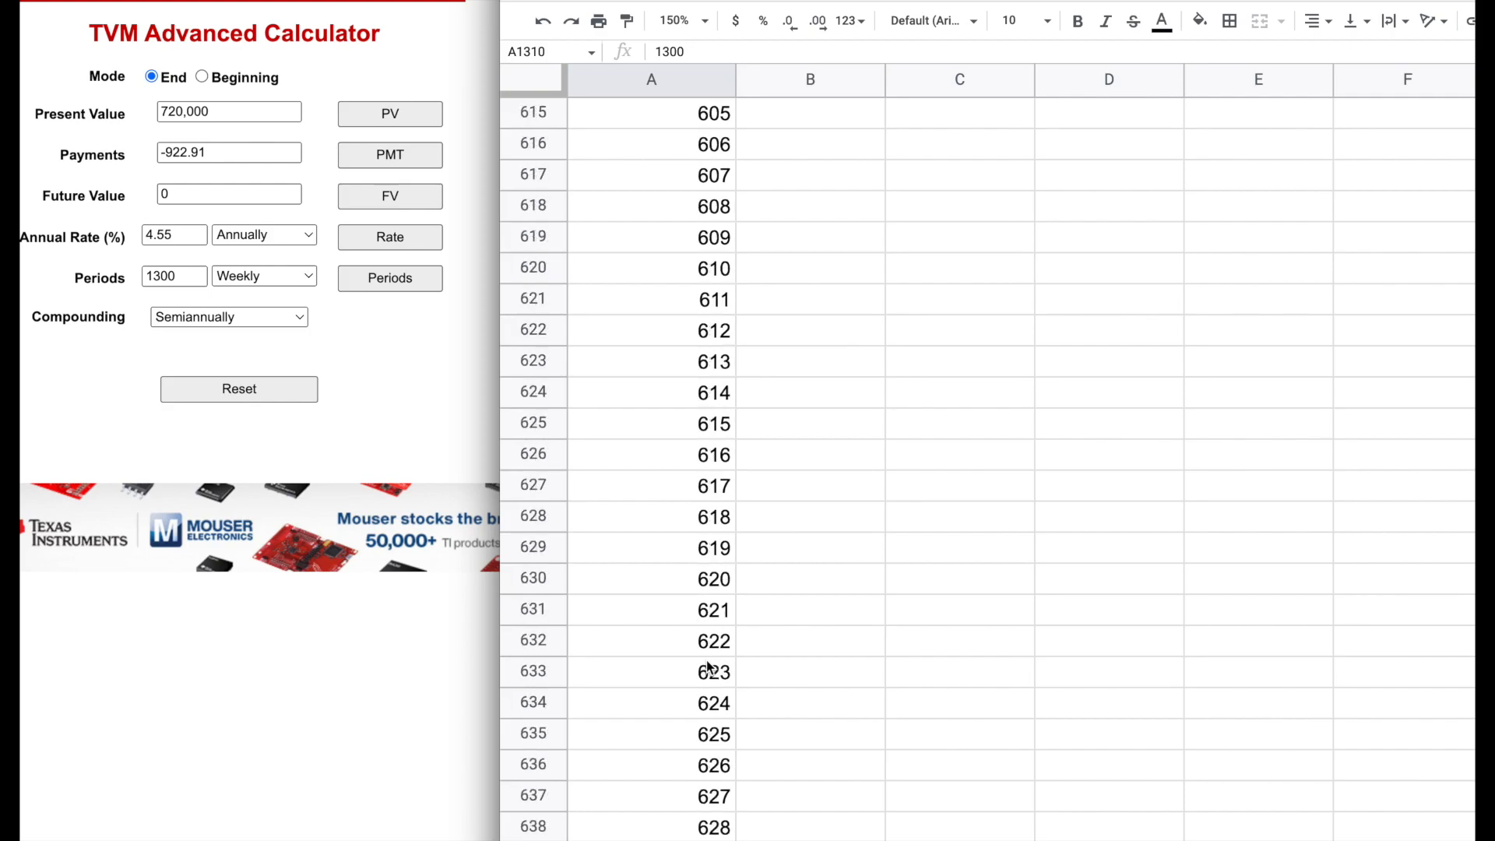
pyautogui.scroll(20, 709, 668)
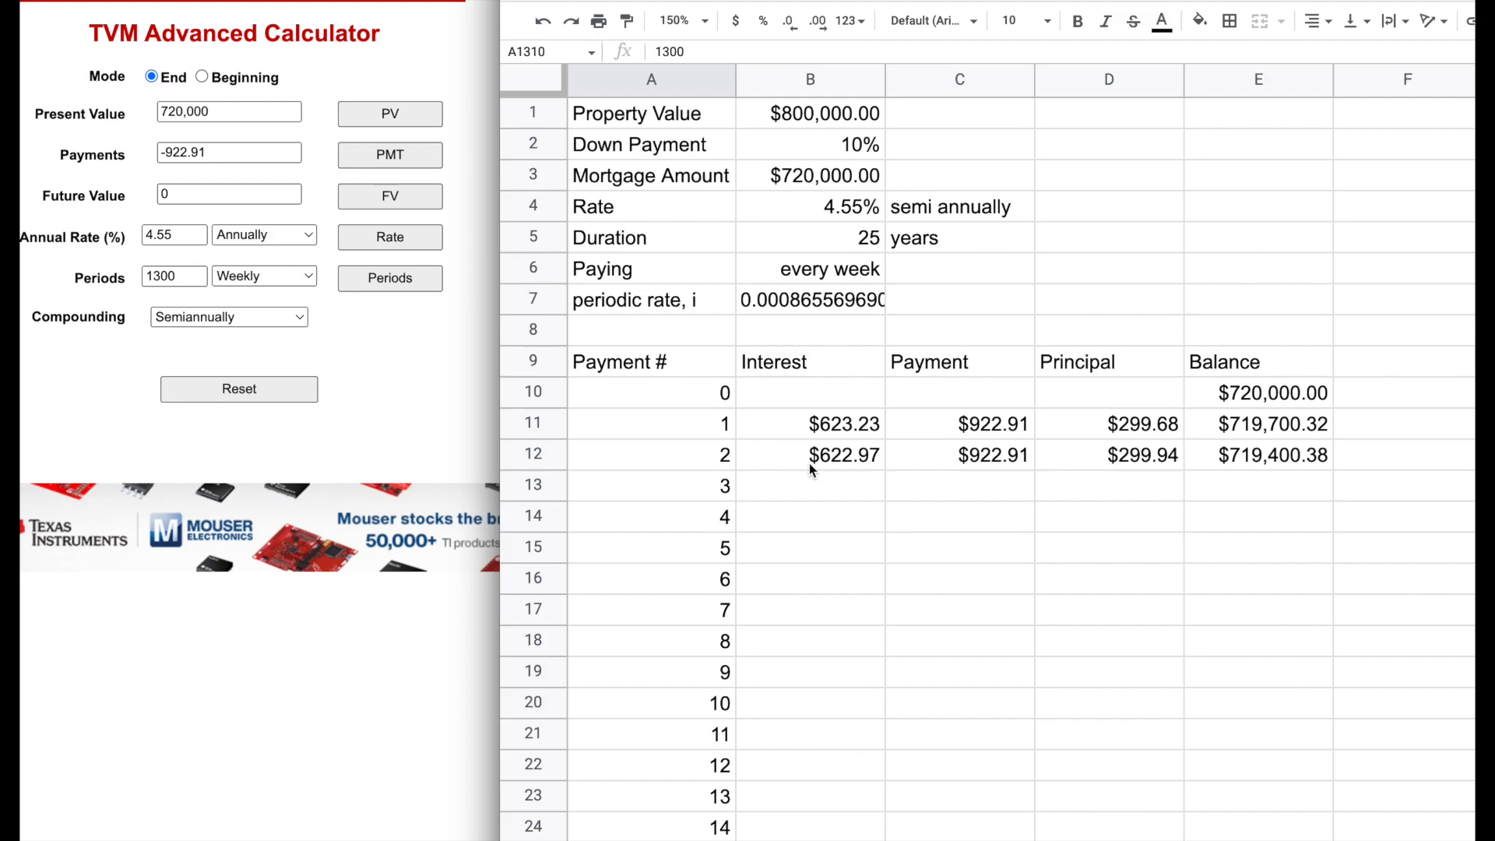
pyautogui.click(810, 466)
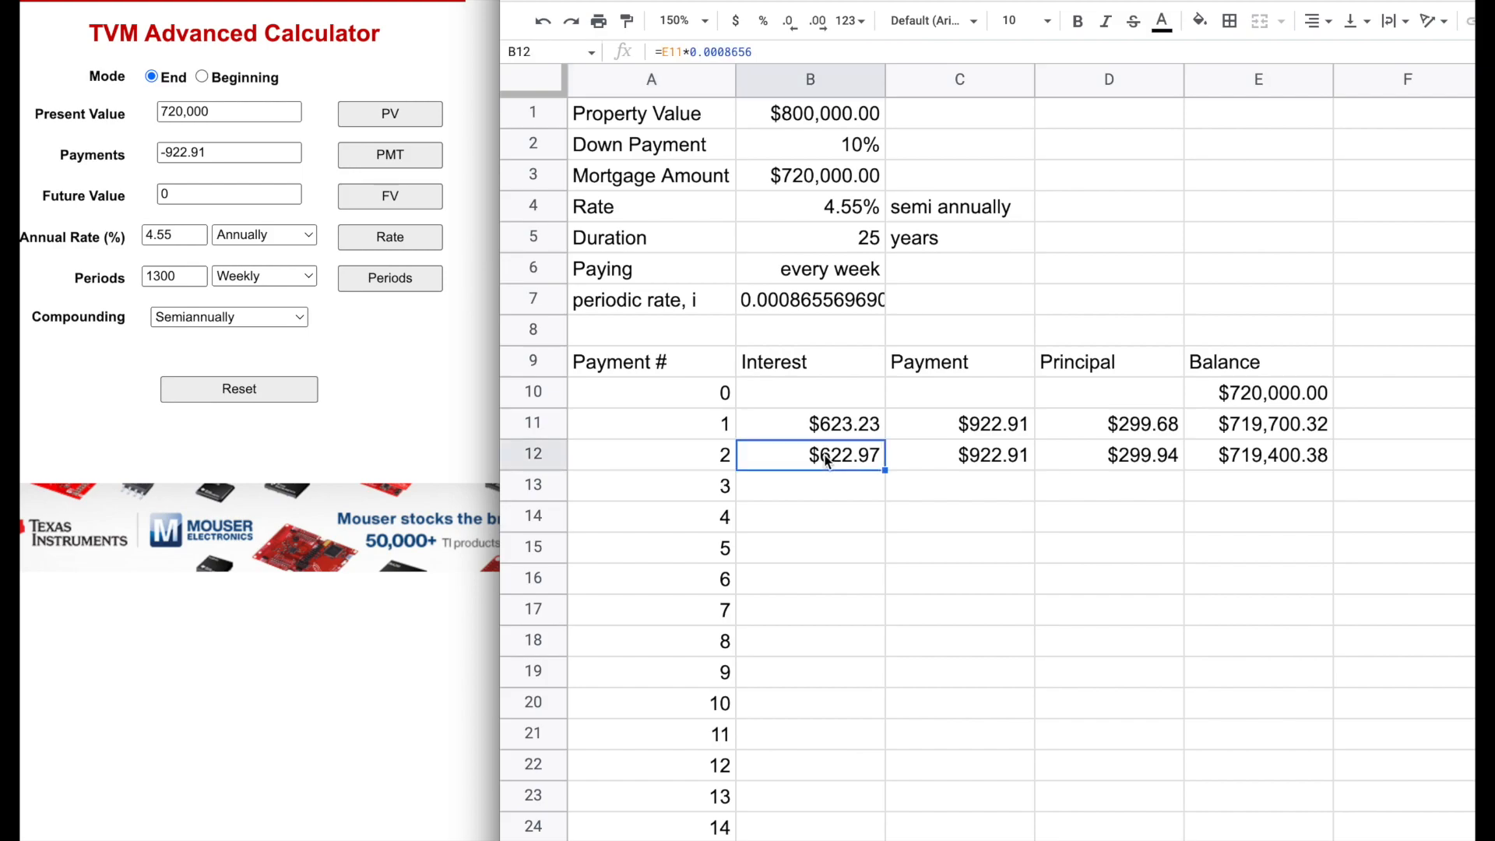
pyautogui.click(675, 51)
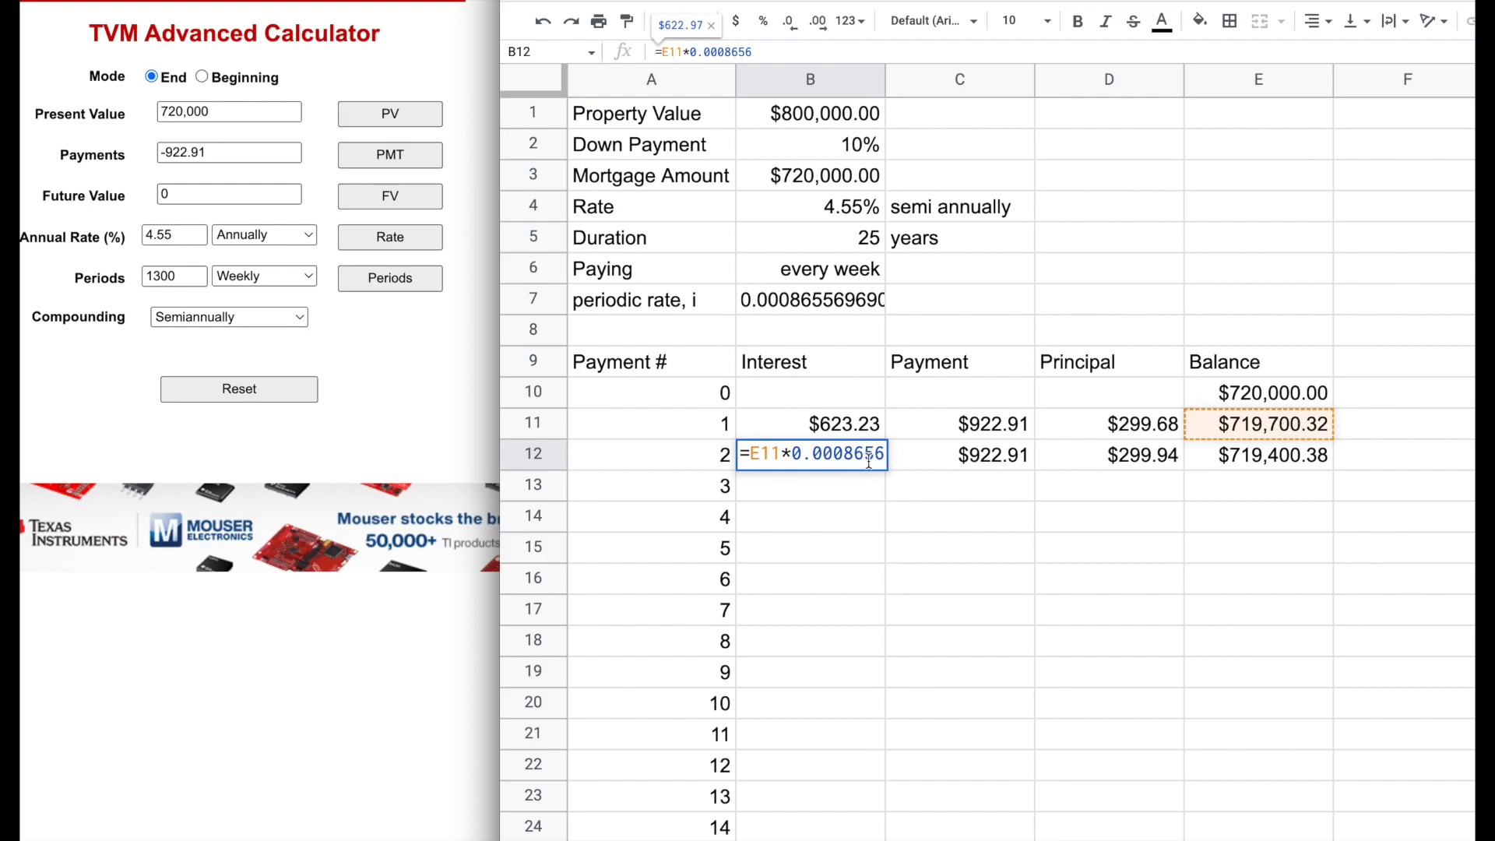
pyautogui.press('Escape')
pyautogui.click(980, 466)
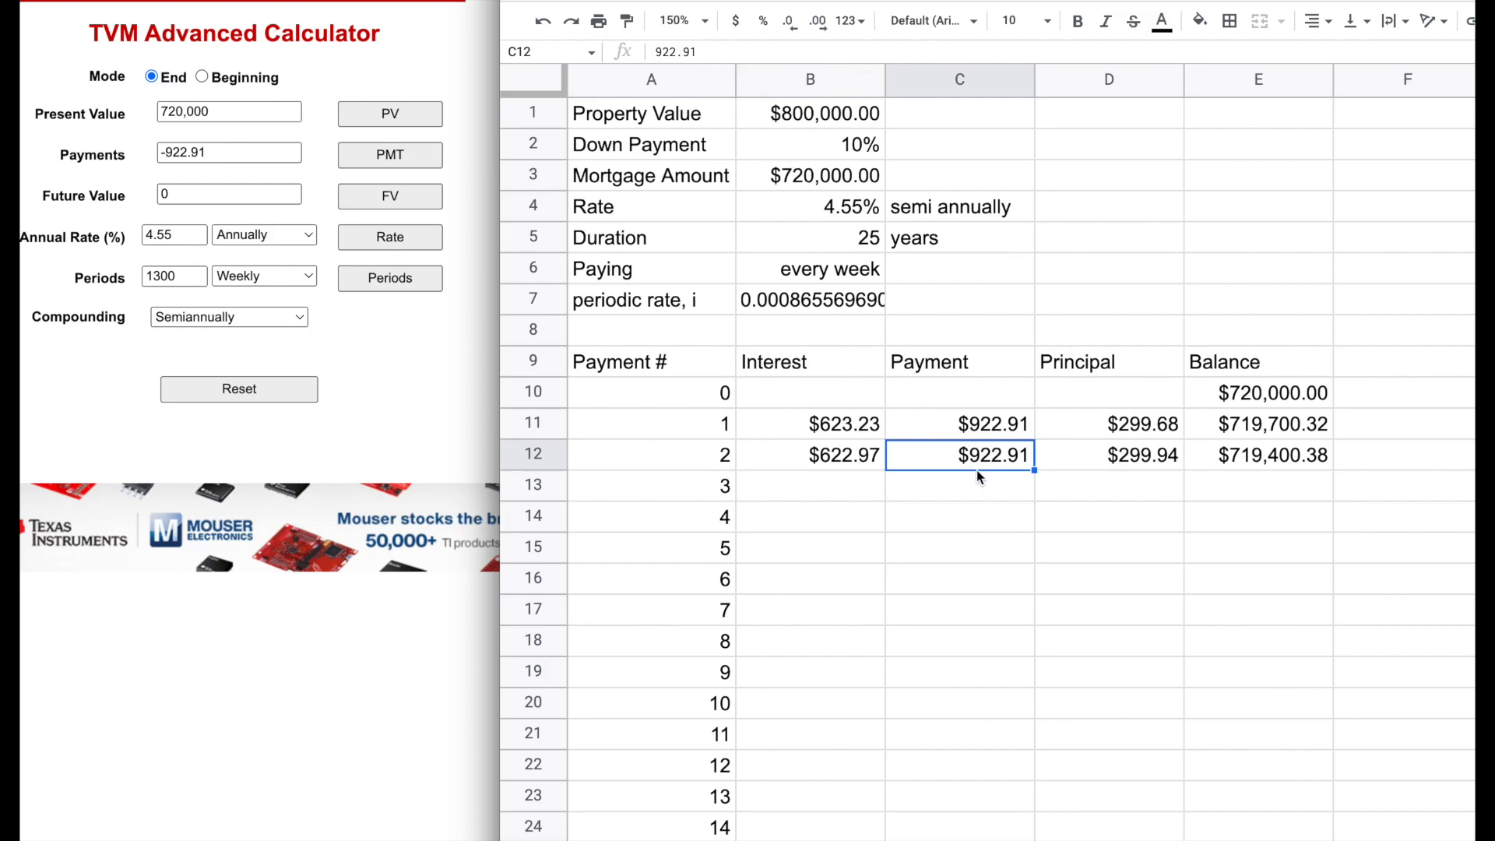
pyautogui.click(838, 458)
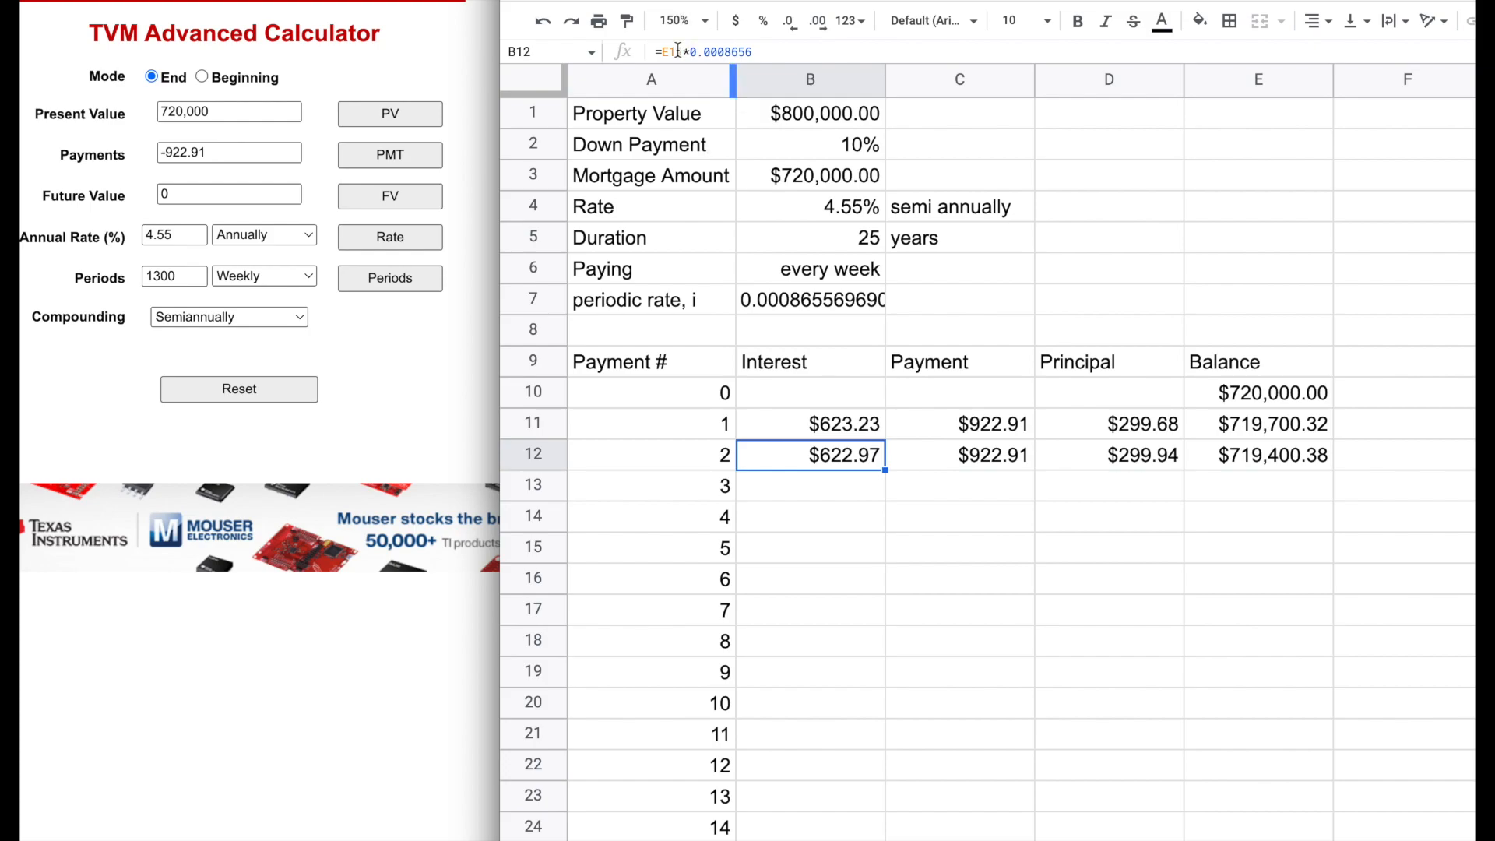
pyautogui.click(998, 460)
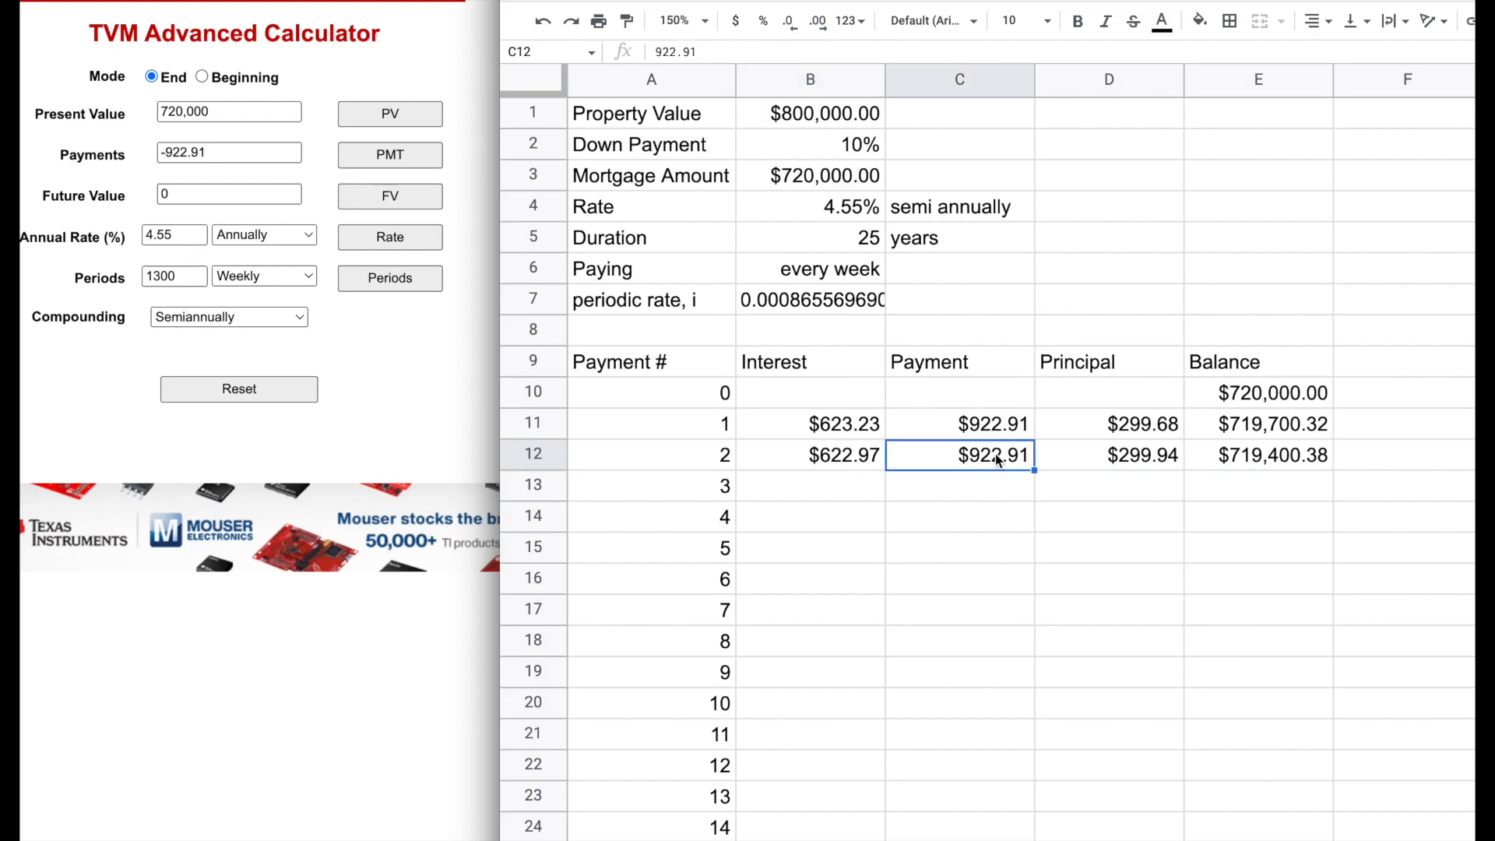
pyautogui.click(1136, 455)
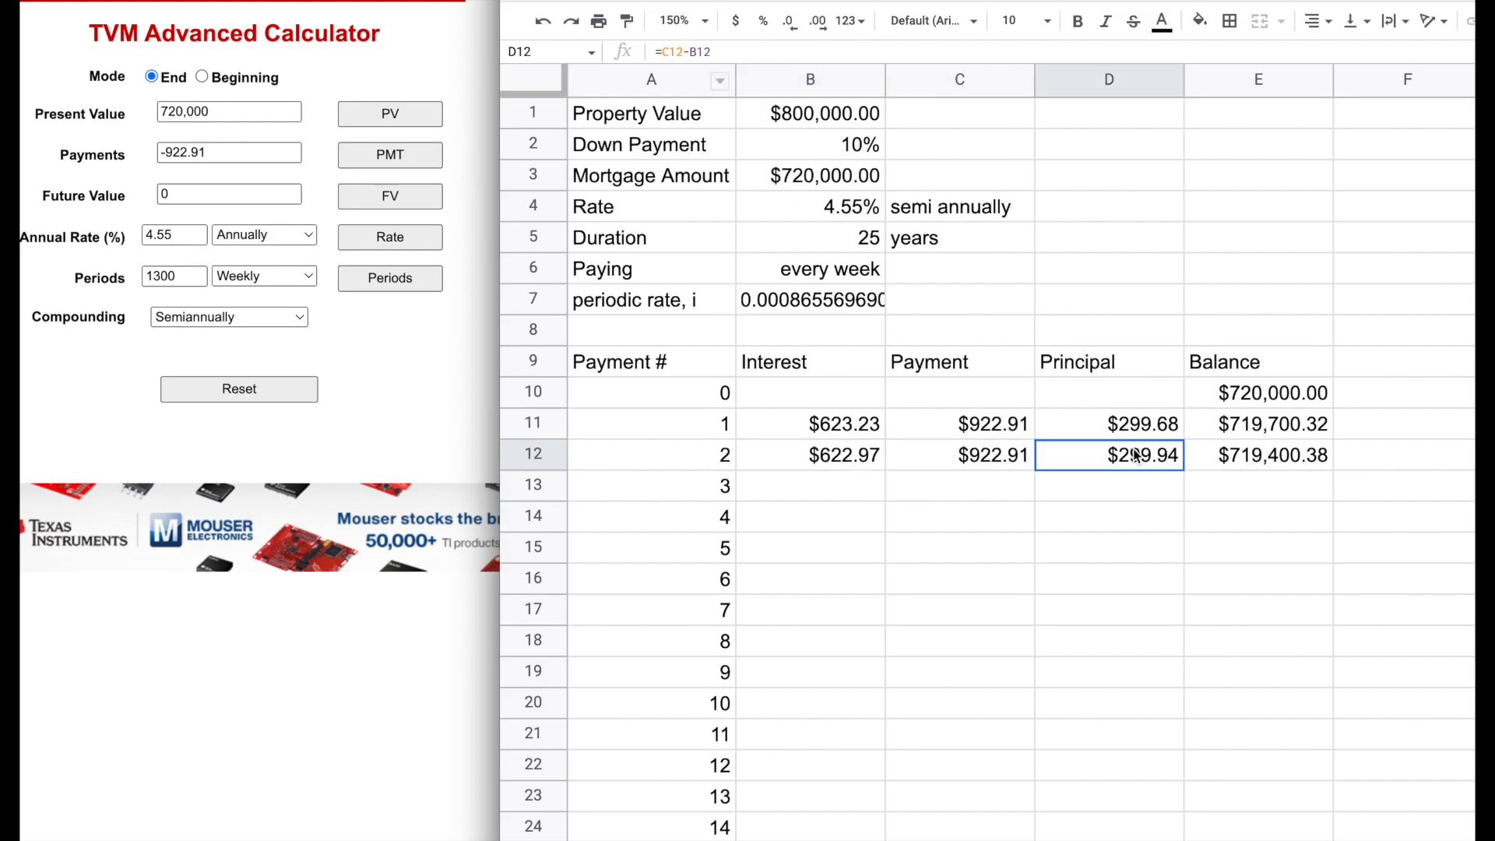
pyautogui.doubleClick(1135, 455)
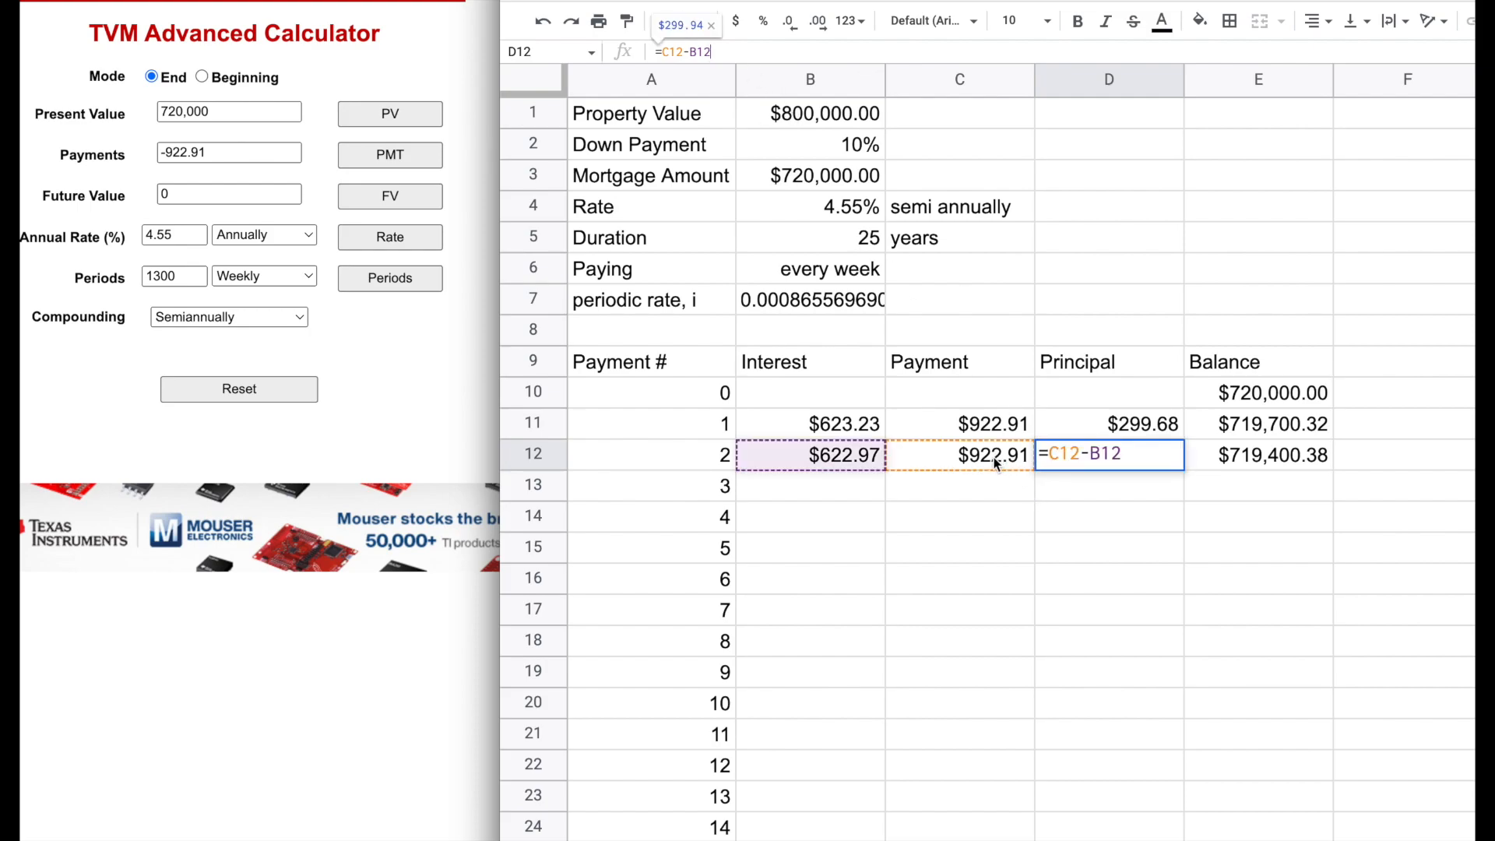
pyautogui.press('Escape')
pyautogui.click(1297, 459)
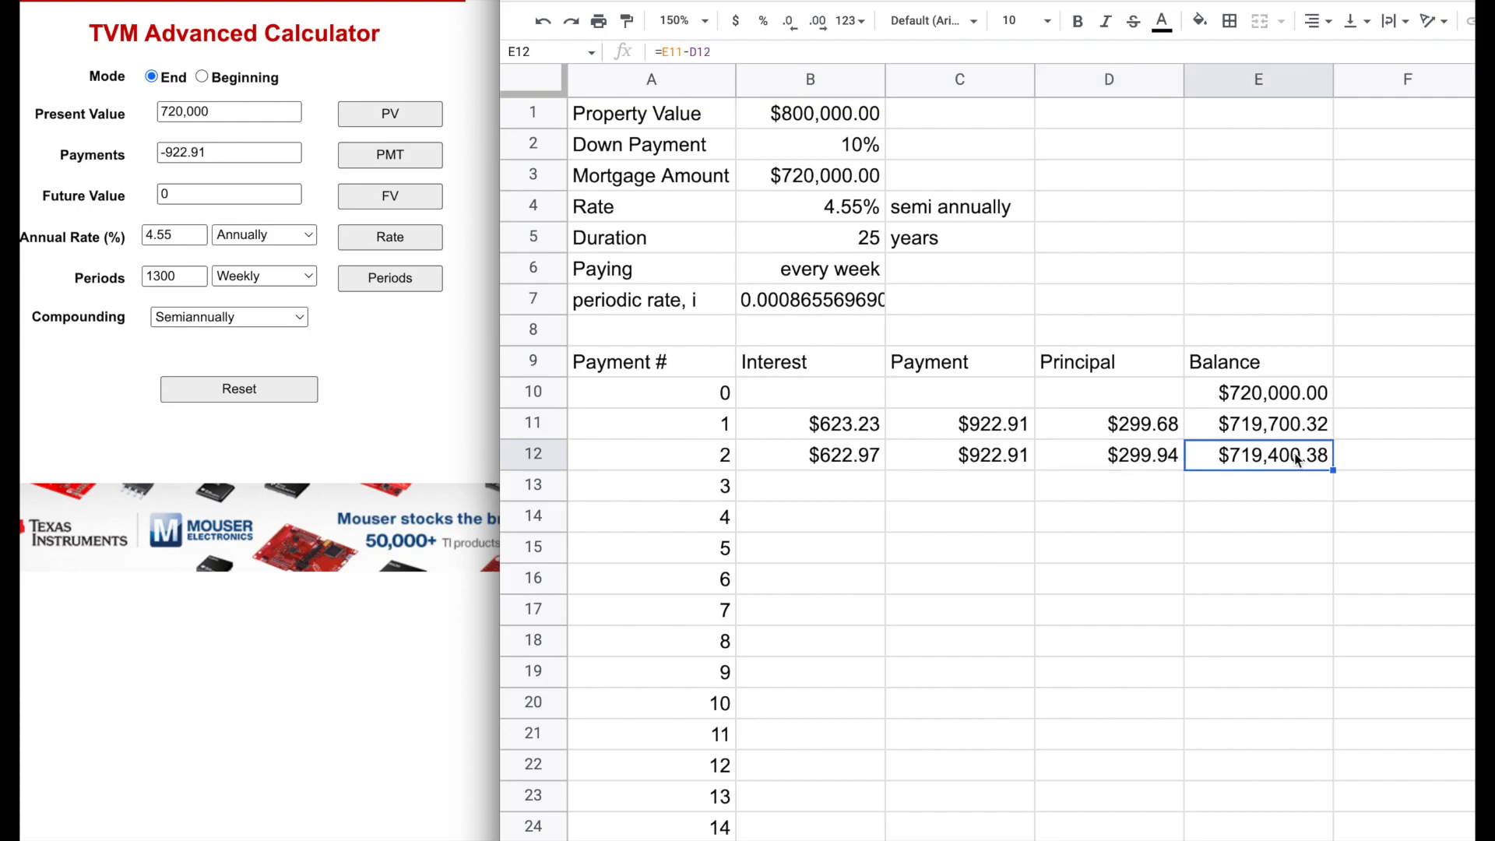
pyautogui.doubleClick(1297, 460)
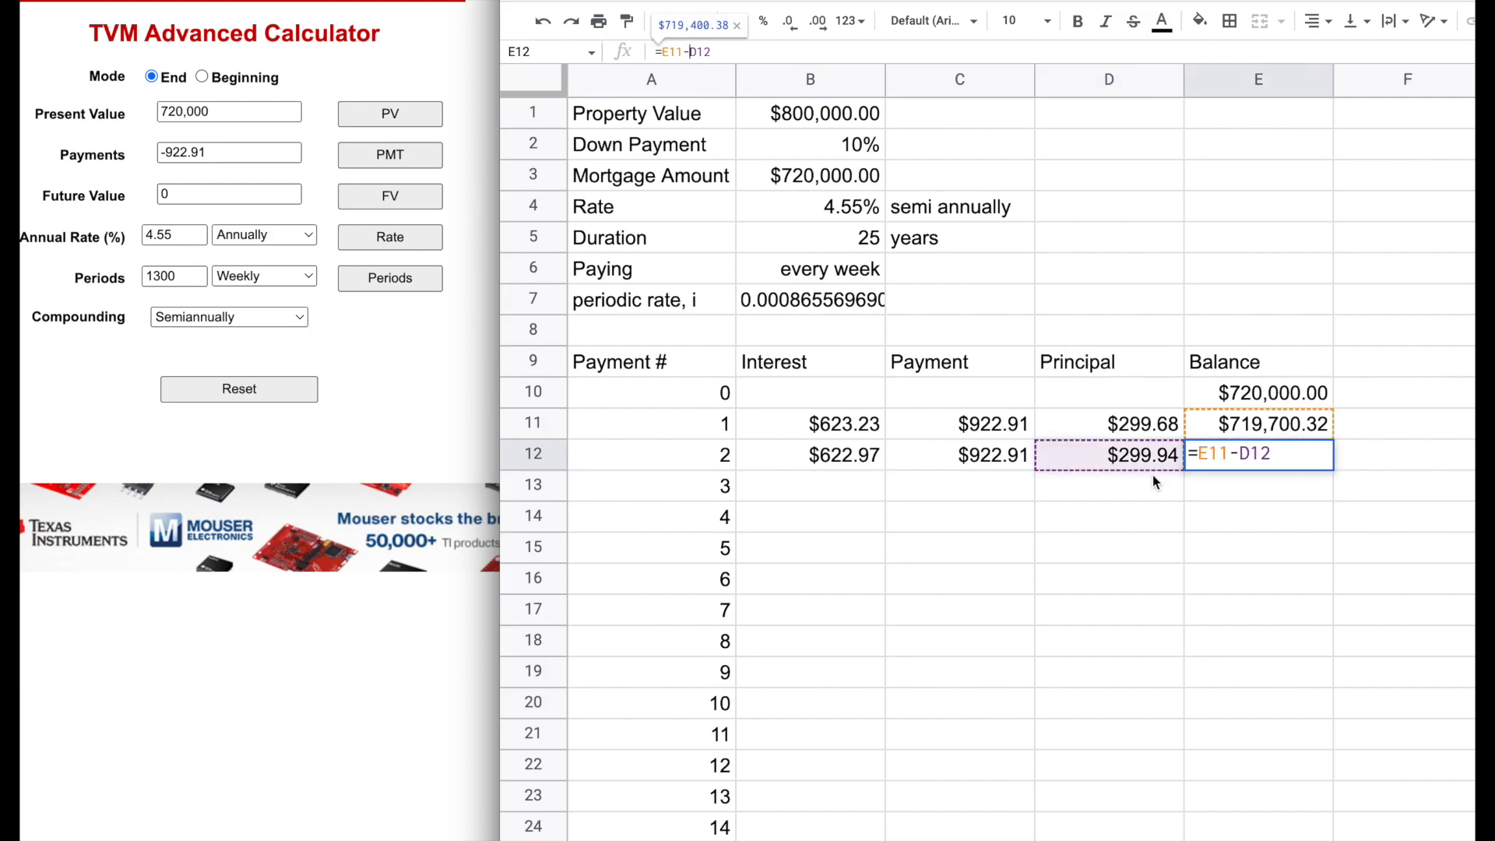
pyautogui.press('Escape')
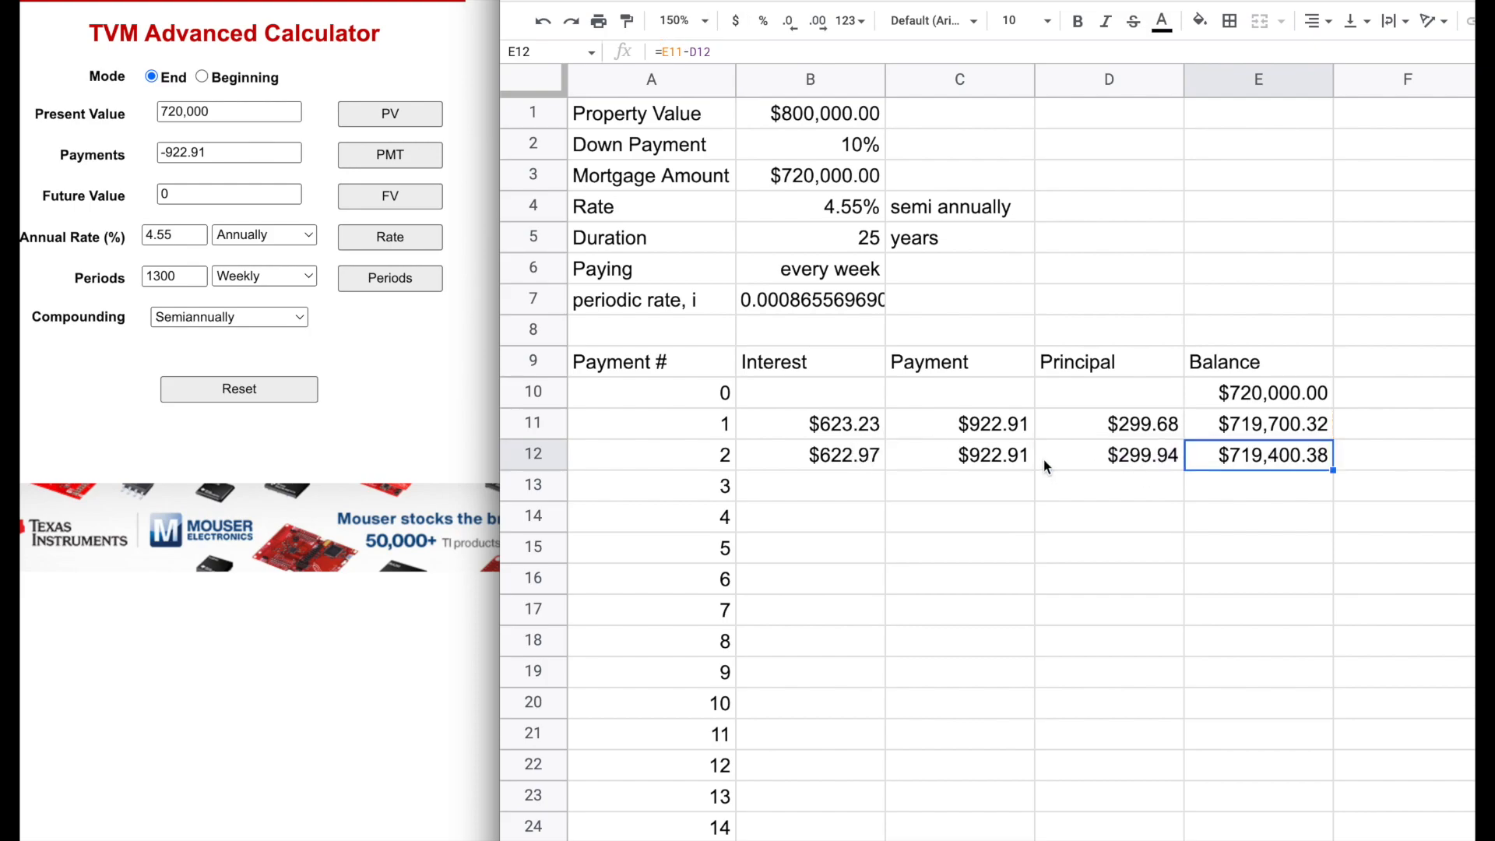
# - Fill the interest, payment, principal and balance formulas from B12:E12 down through row 1310
pyautogui.moveTo(837, 461); pyautogui.dragTo(1251, 463)
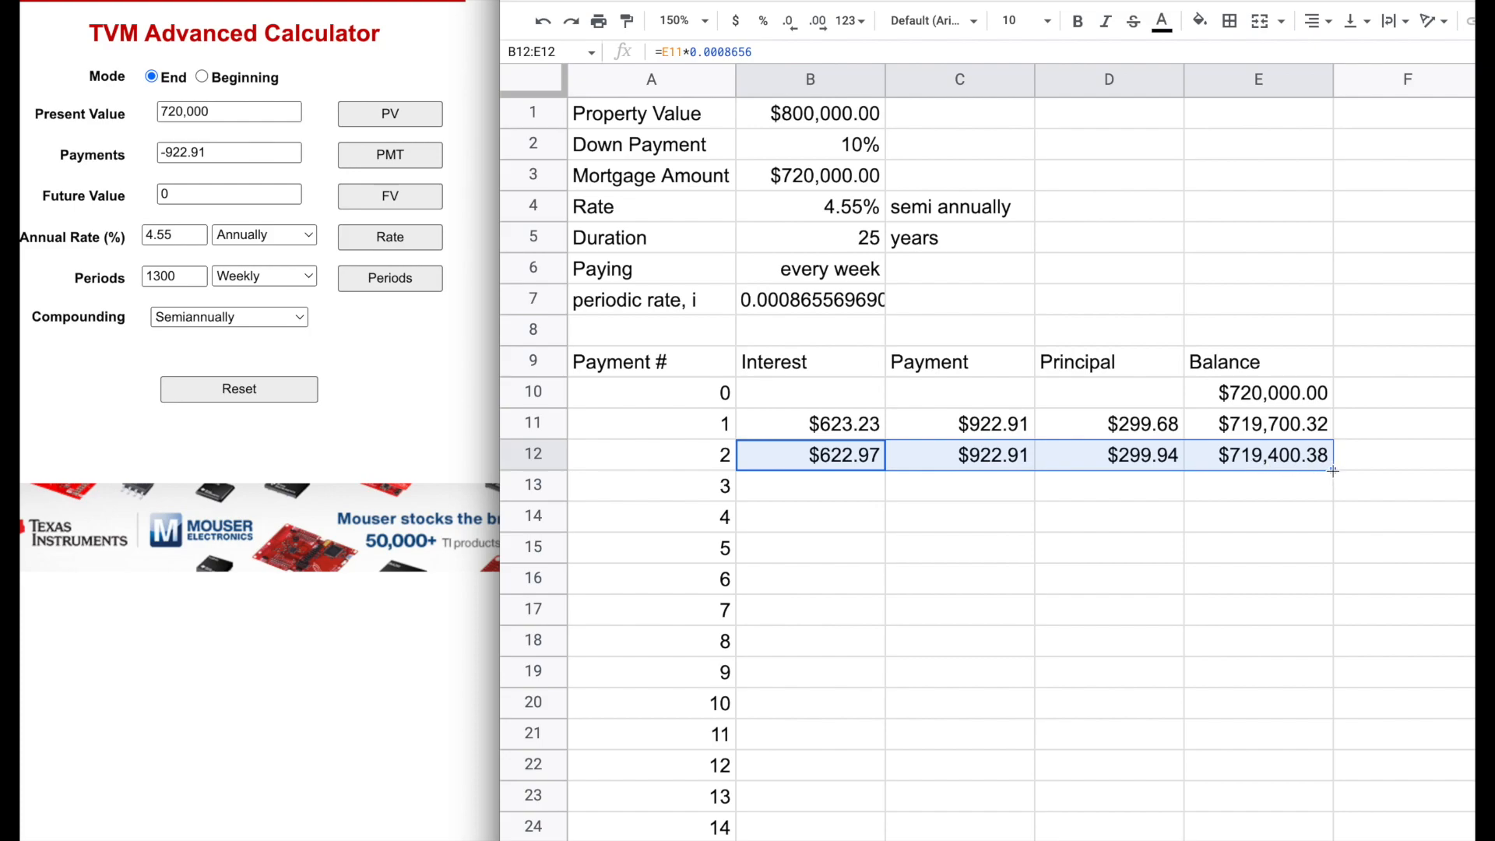
pyautogui.moveTo(1333, 470); pyautogui.dragTo(1242, 465)
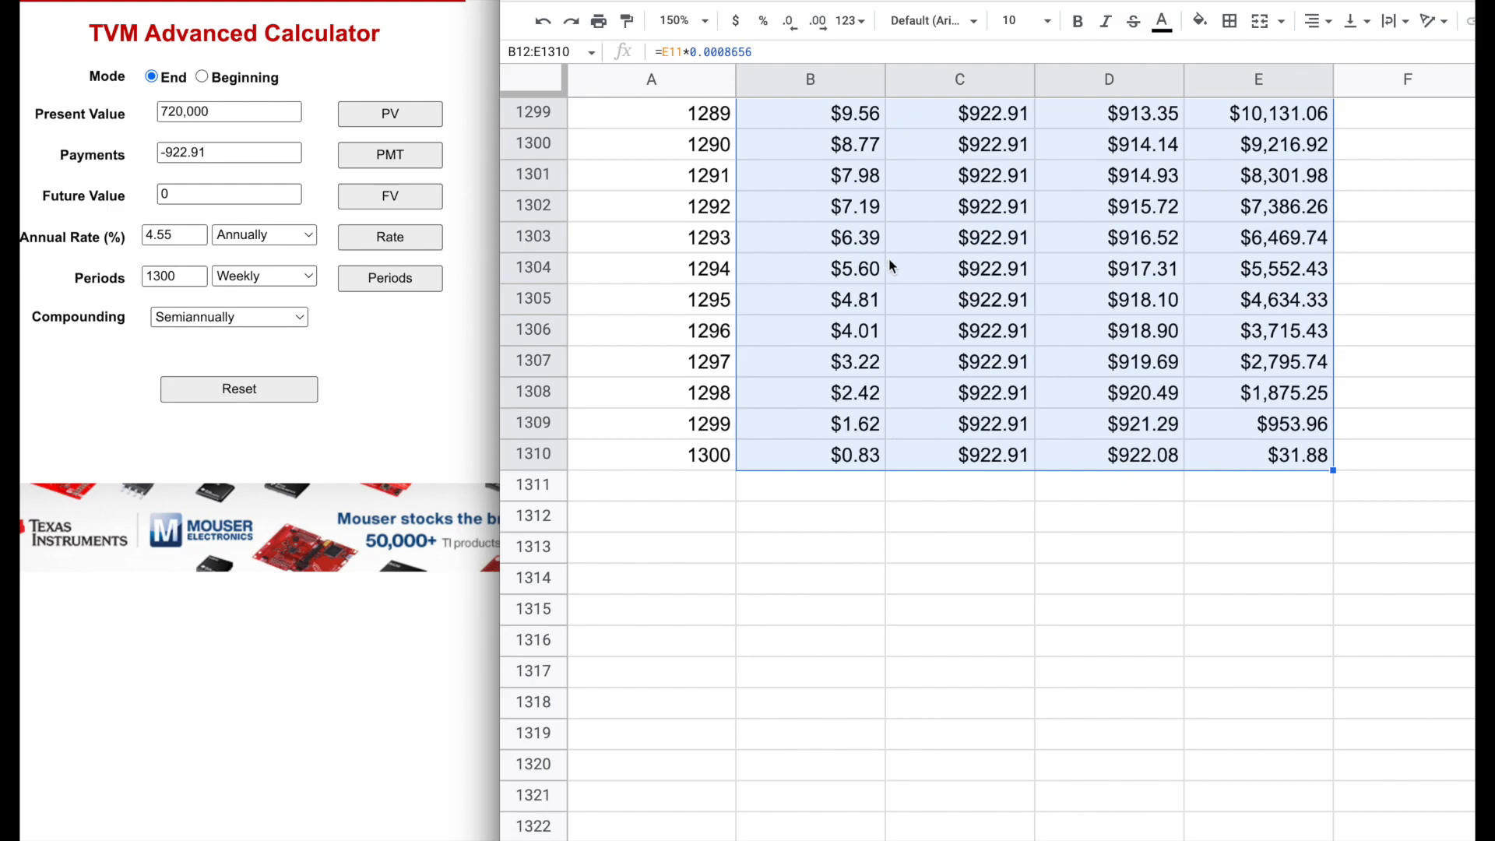
# - Check the balance after the last payment in E1310 and review the filled schedule back up towards the earliest payments
pyautogui.click(1308, 456)
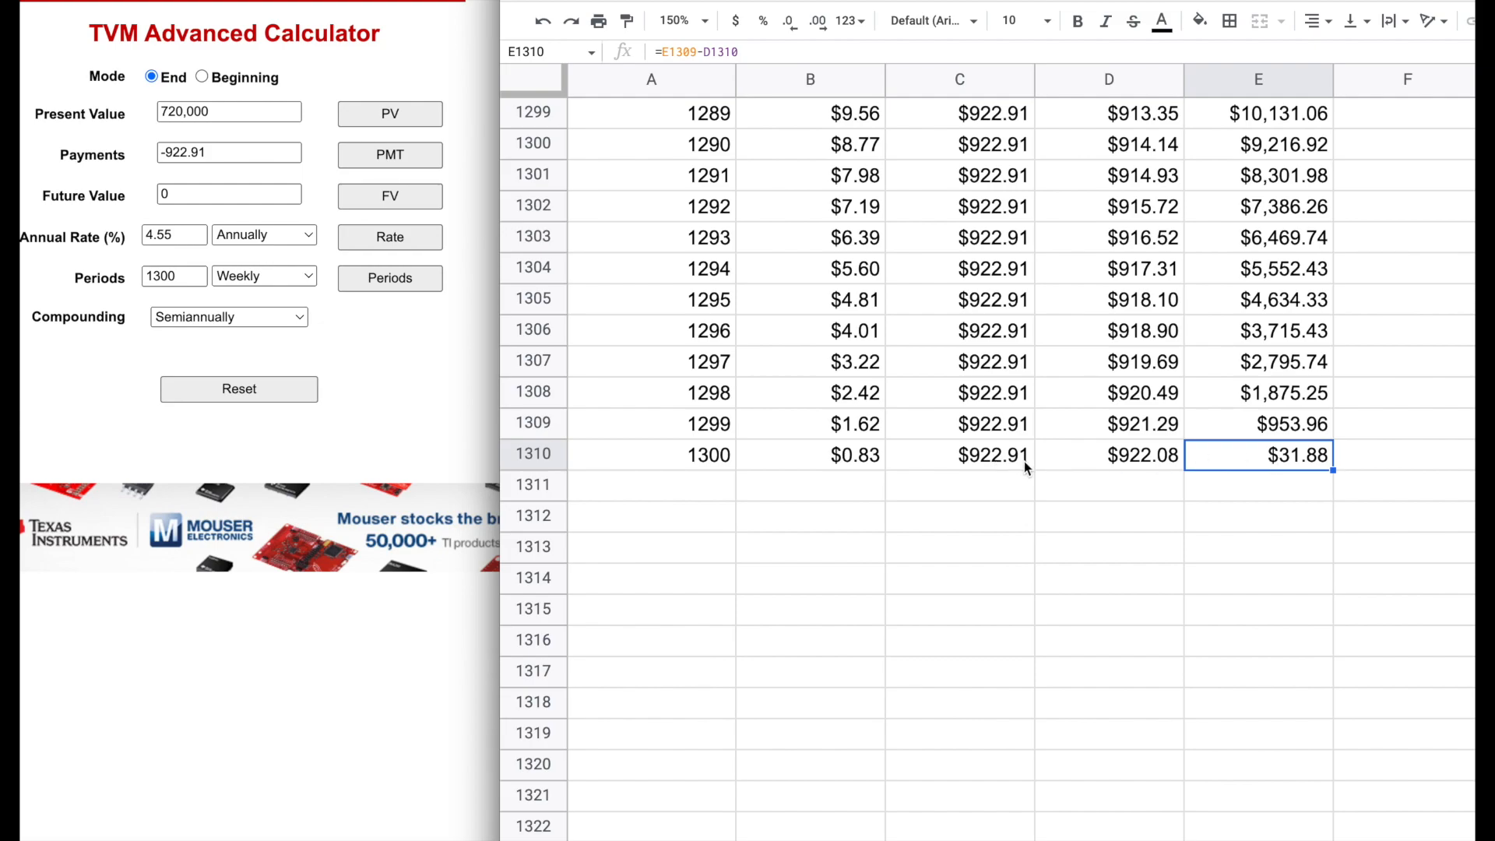
pyautogui.click(1293, 490)
pyautogui.click(1301, 463)
pyautogui.scroll(20, 1272, 484)
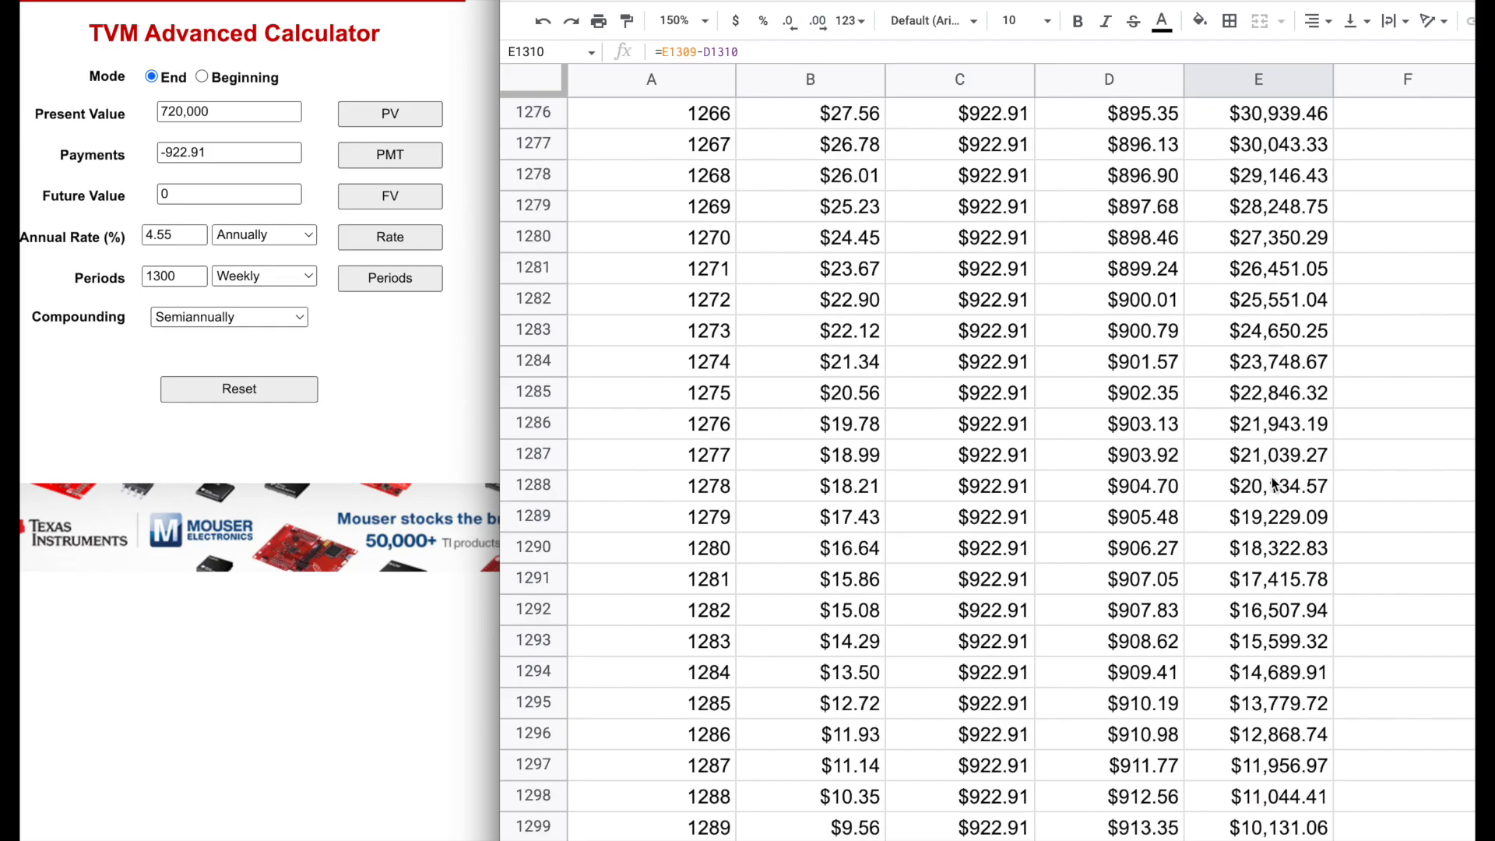
pyautogui.scroll(20, 1272, 483)
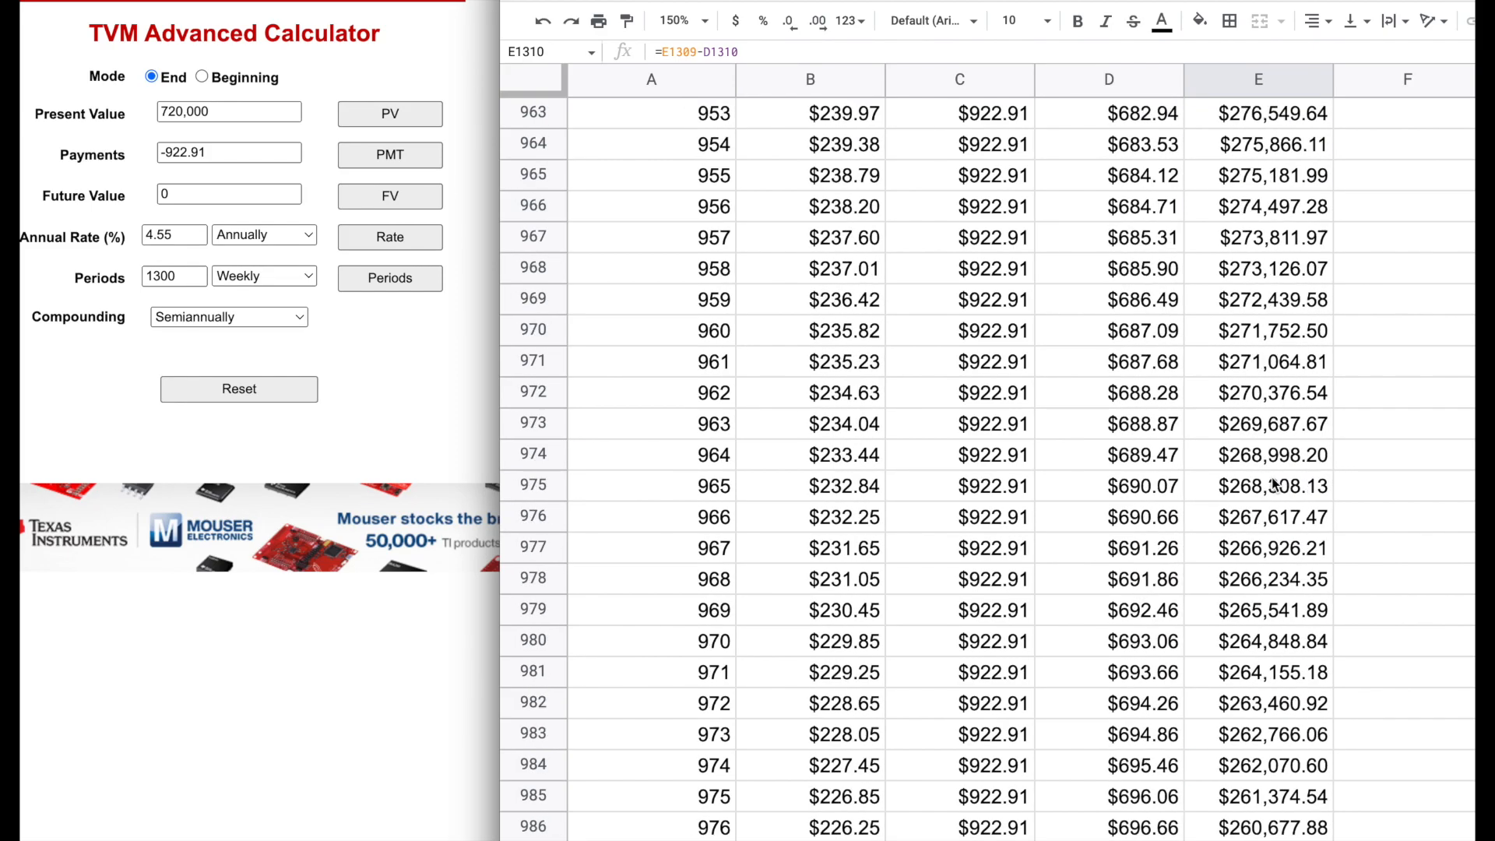
pyautogui.scroll(20, 1272, 483)
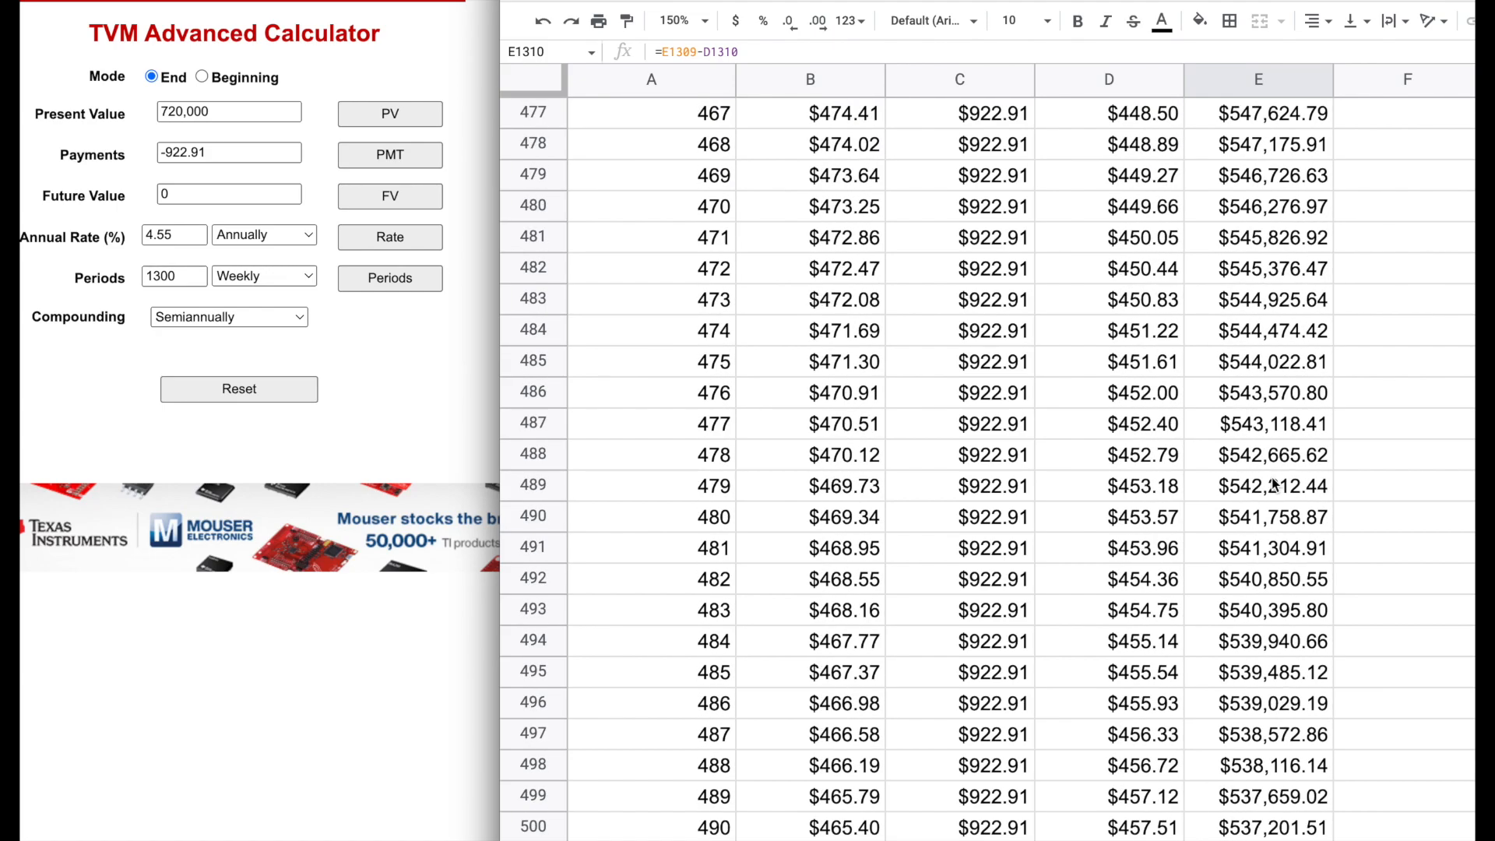
pyautogui.scroll(20, 1273, 483)
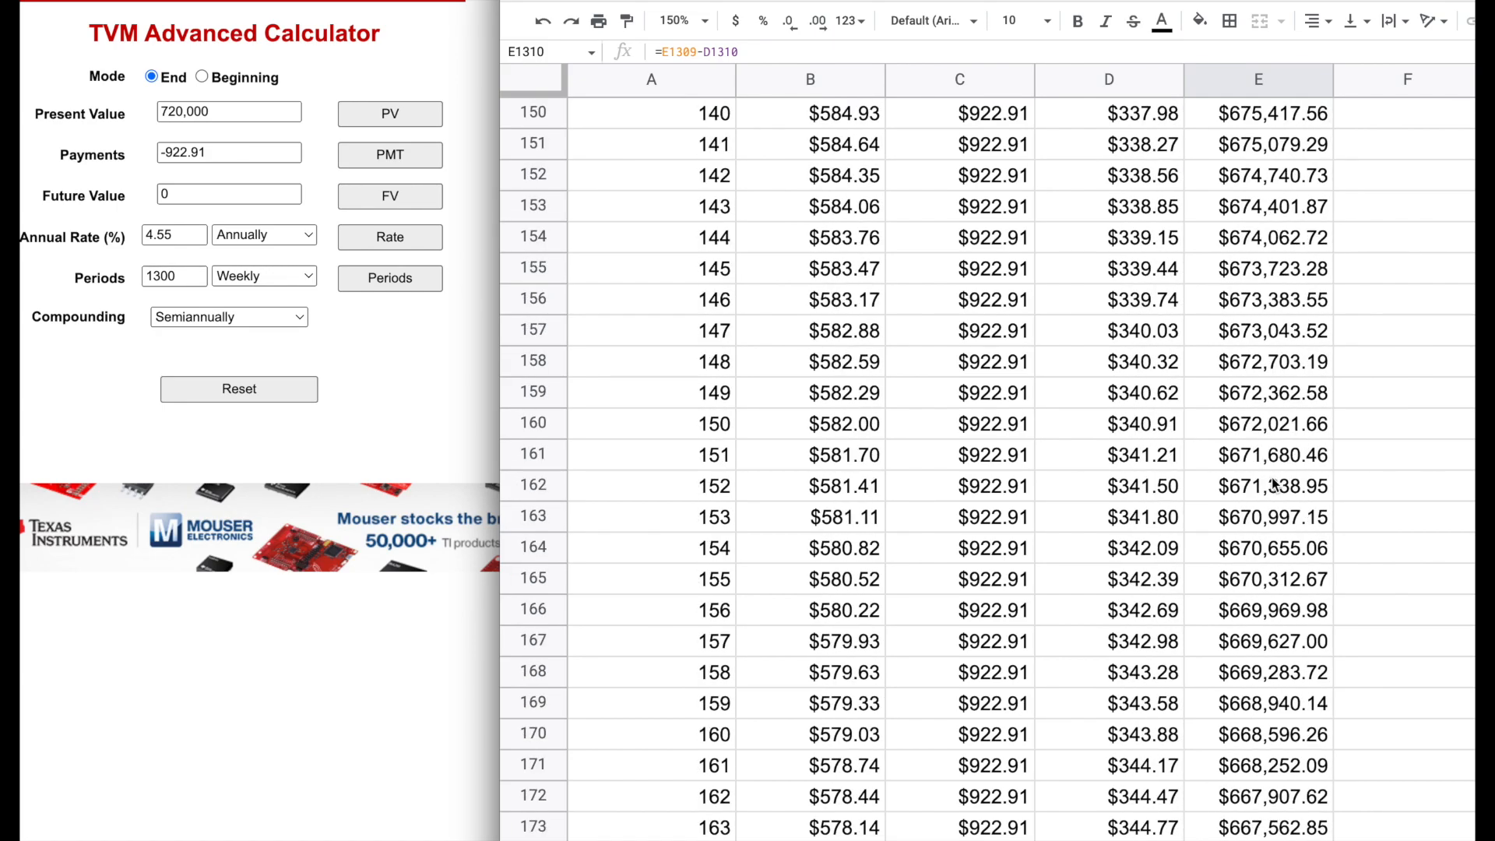